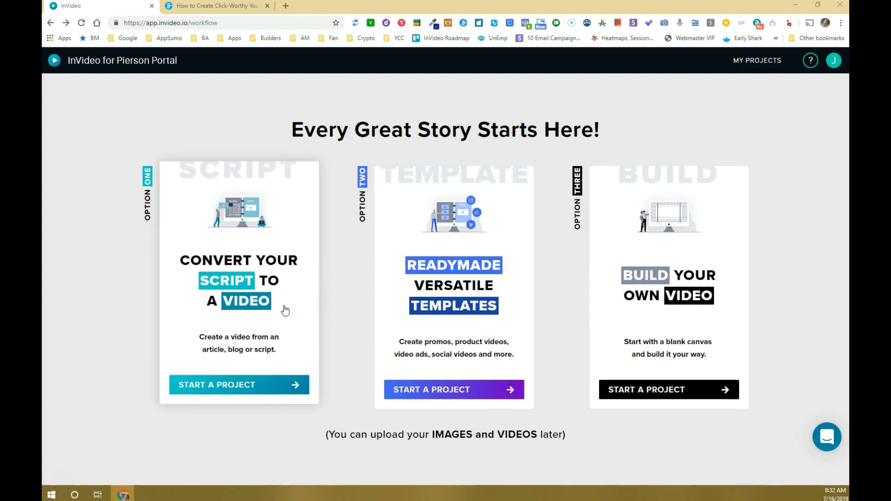
- Start a script-to-video project using the Impactful storytelling theme in 16:9 format
click(230, 302)
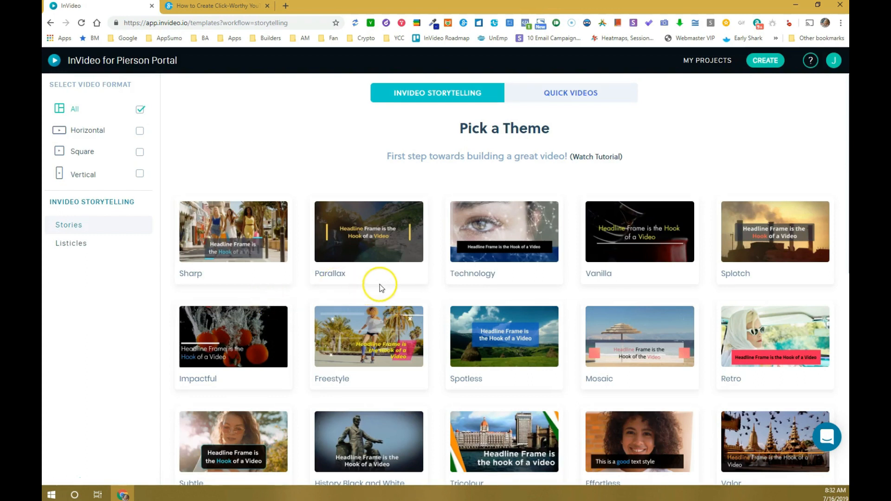
scroll(380, 284, down, 6)
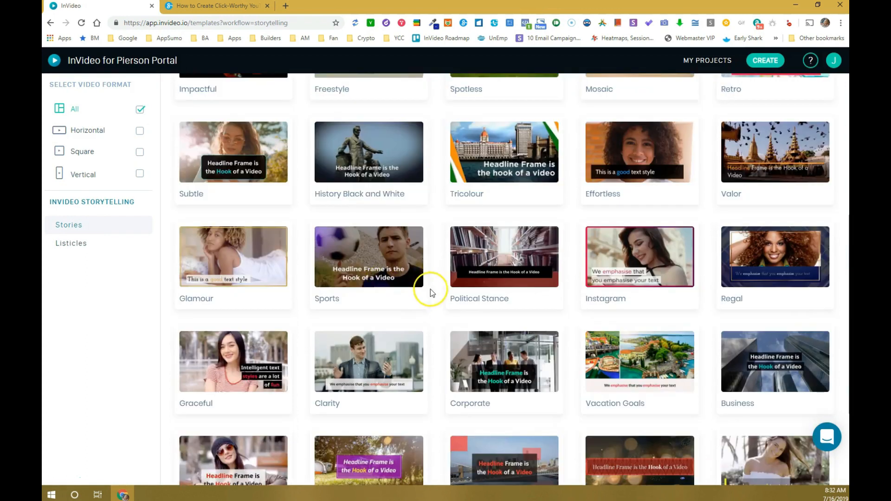
scroll(424, 290, up, 4)
scroll(415, 287, up, 2)
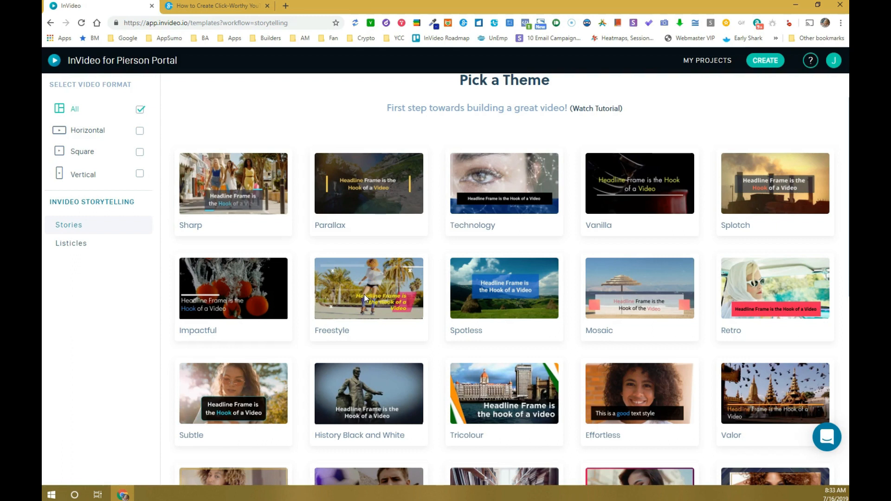
click(256, 326)
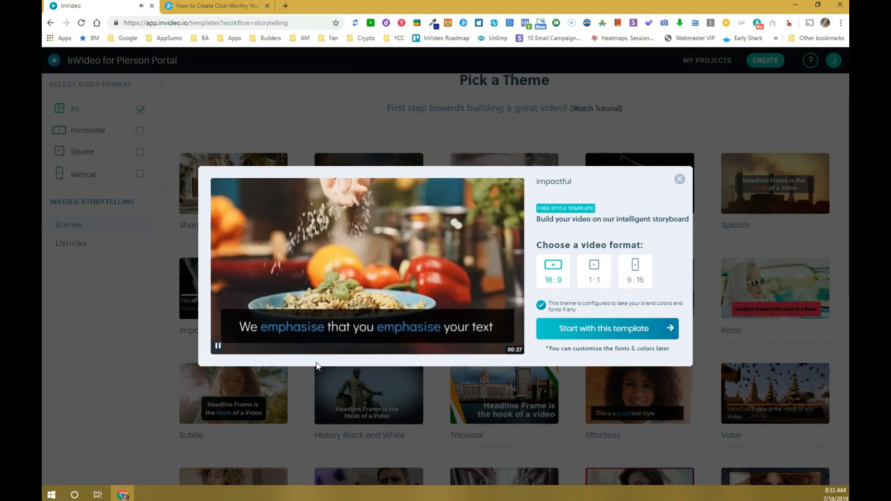
click(596, 334)
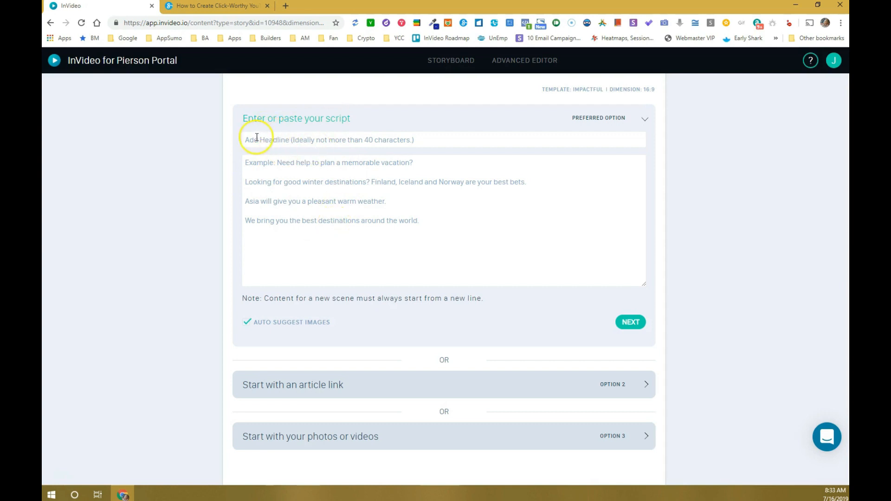
click(370, 140)
click(377, 202)
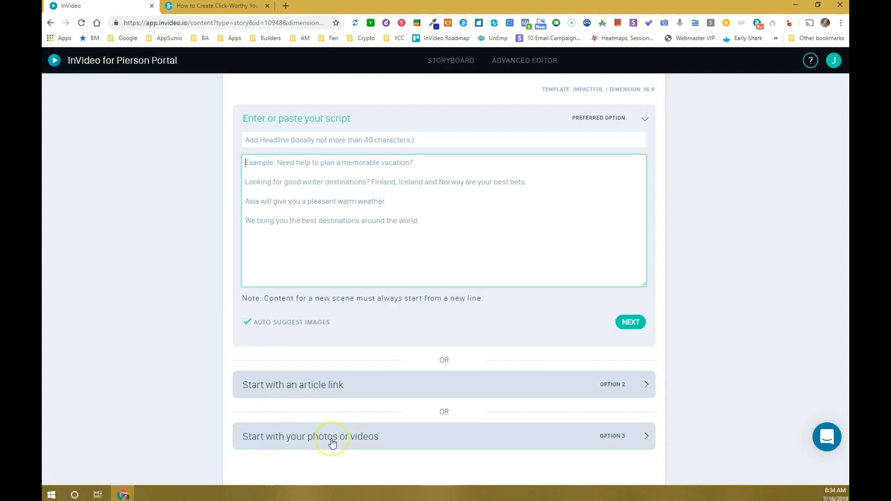
click(310, 443)
click(616, 389)
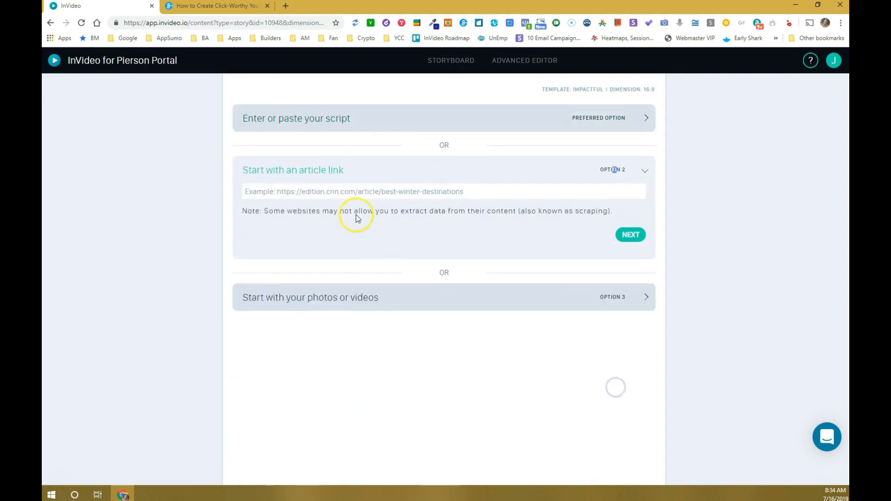
click(295, 192)
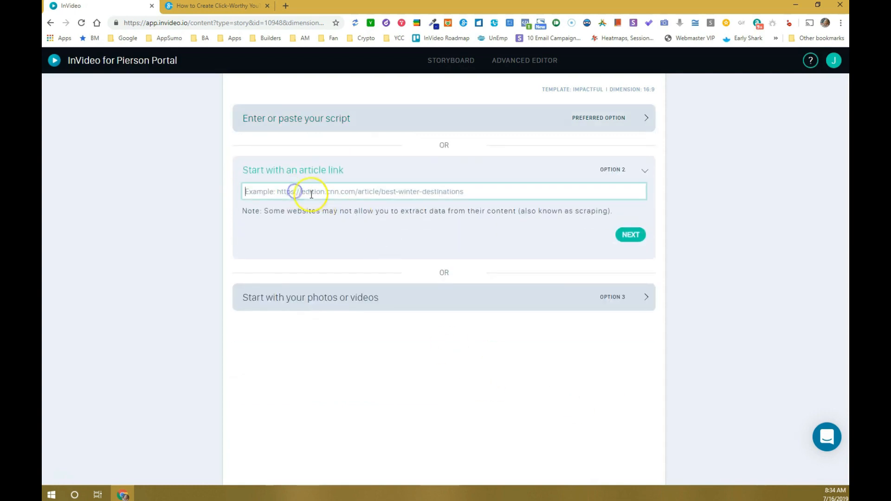
click(212, 6)
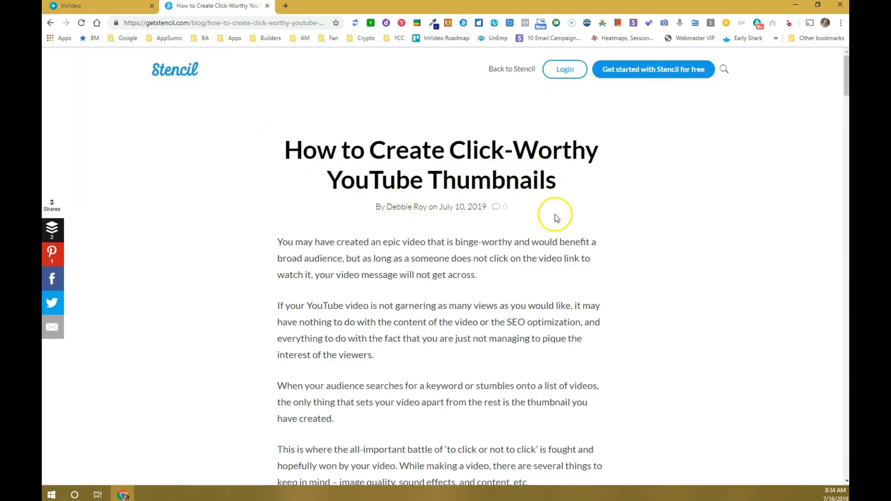
click(286, 24)
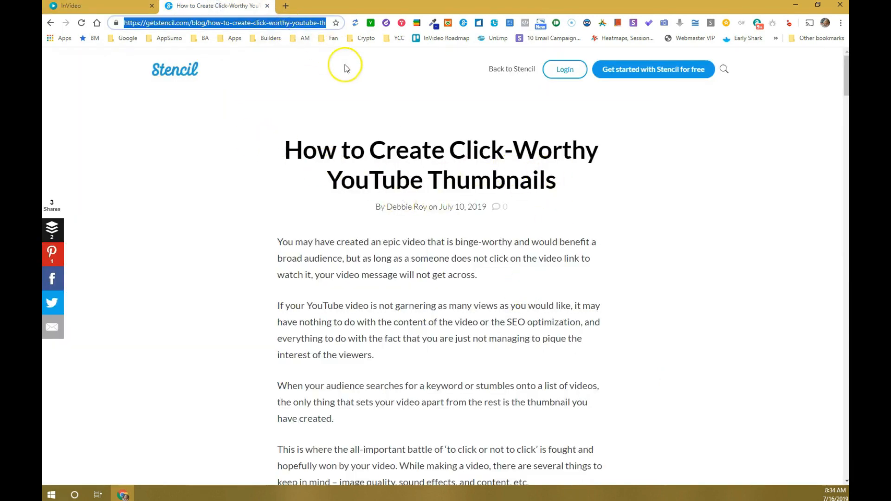
click(92, 6)
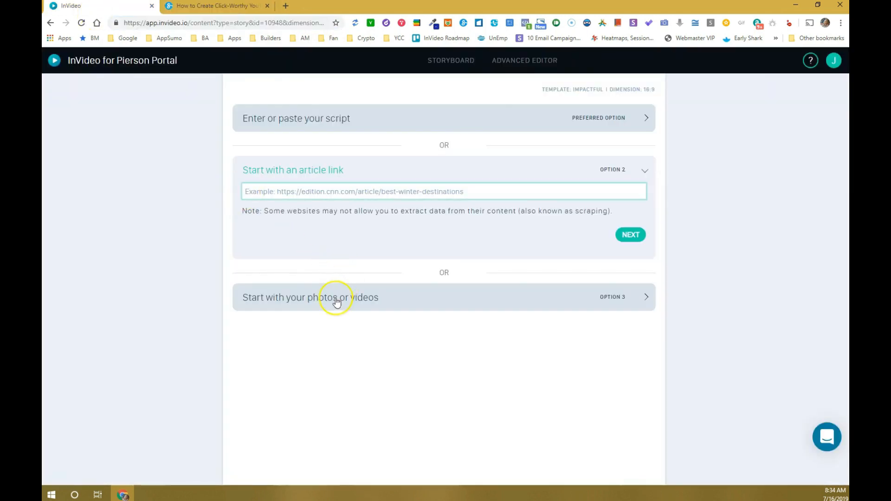
text(https://getstencil.com/blog/how-to-create-click-worthy-youtube-thumbnails/)
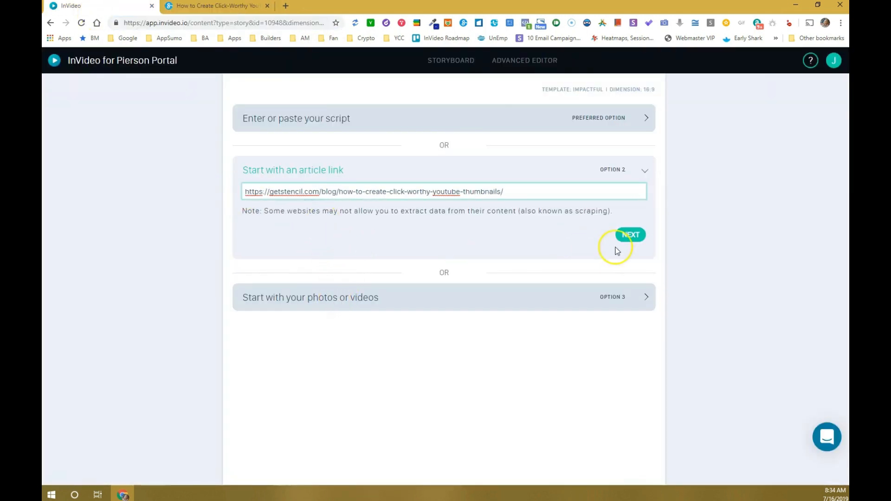
click(629, 235)
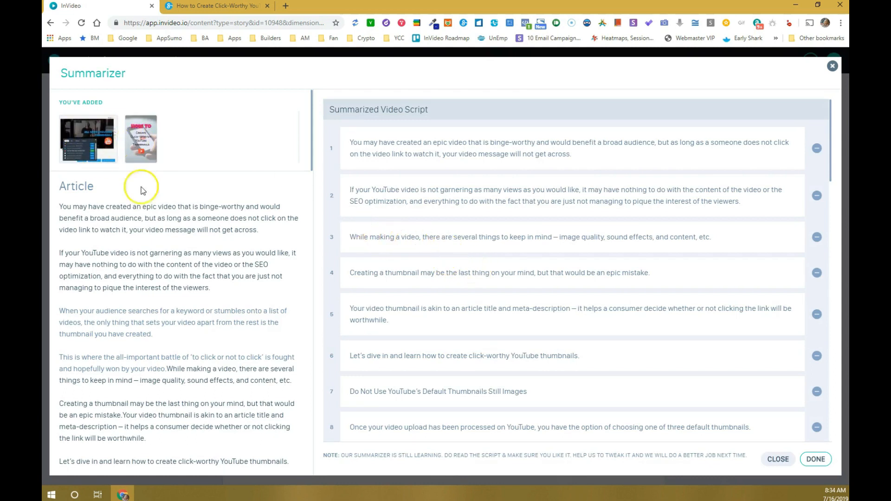
- Examine the full article text and the complete summarized video script in the Summarizer
scroll(179, 269, down, 20)
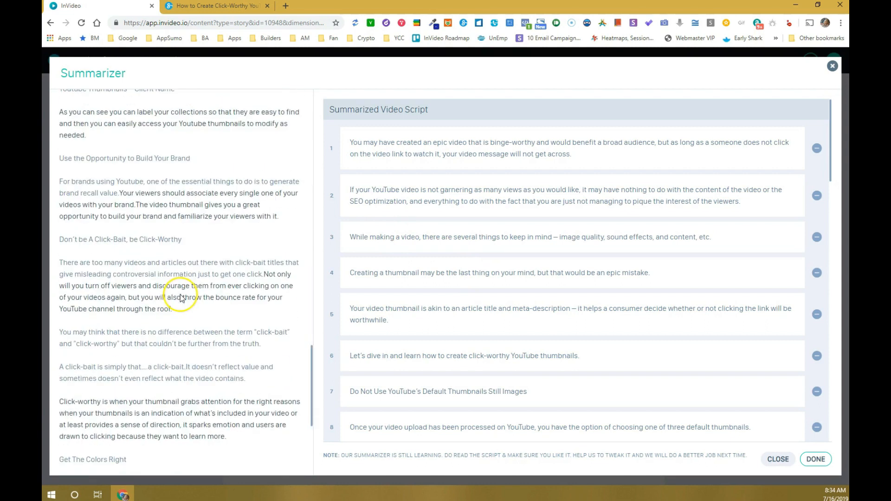
scroll(179, 285, up, 20)
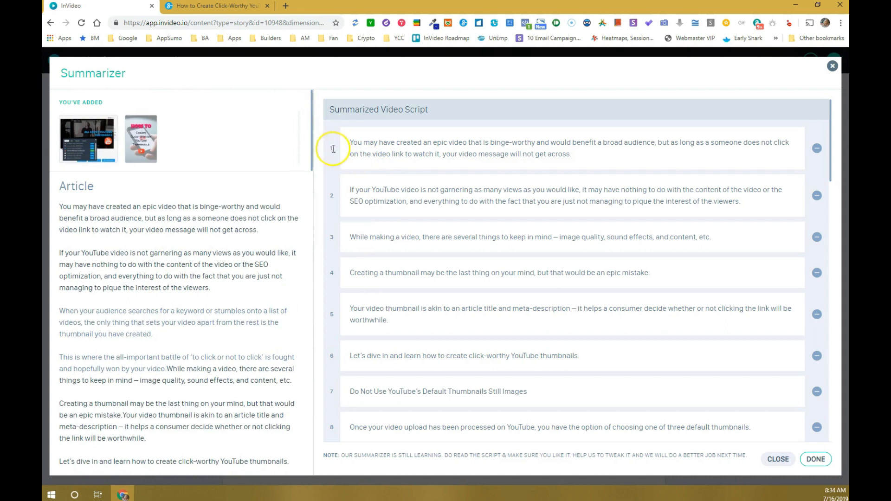
scroll(404, 292, down, 12)
scroll(410, 293, down, 15)
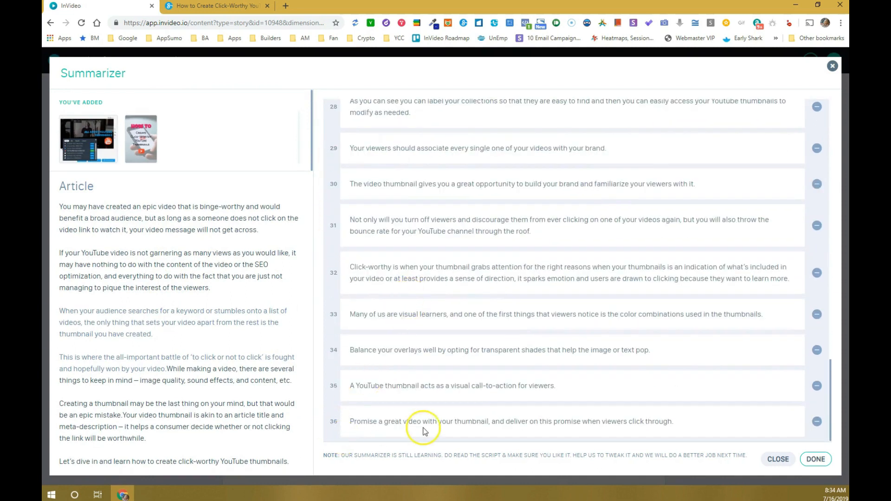
scroll(461, 308, up, 10)
scroll(418, 260, up, 12)
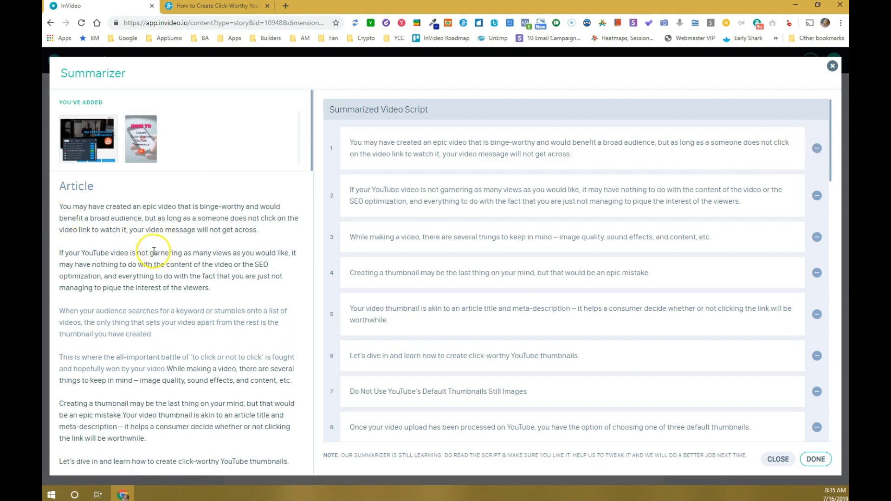
drag(61, 206, 86, 187)
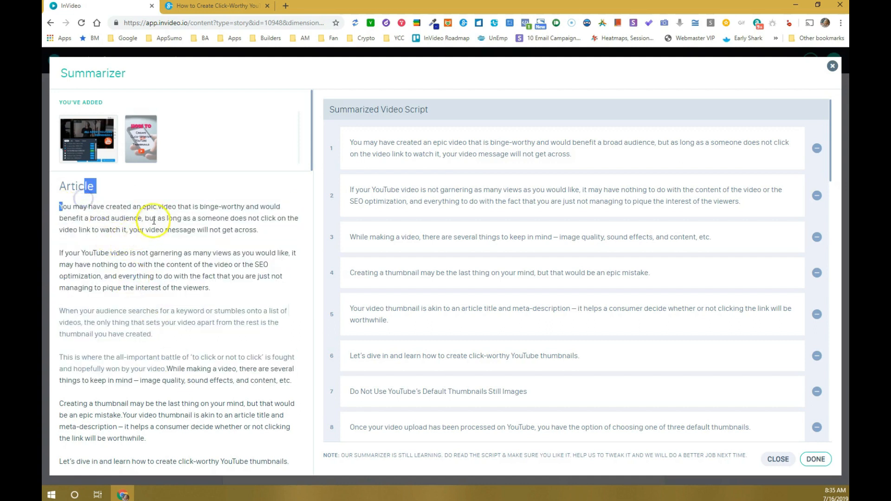
click(160, 188)
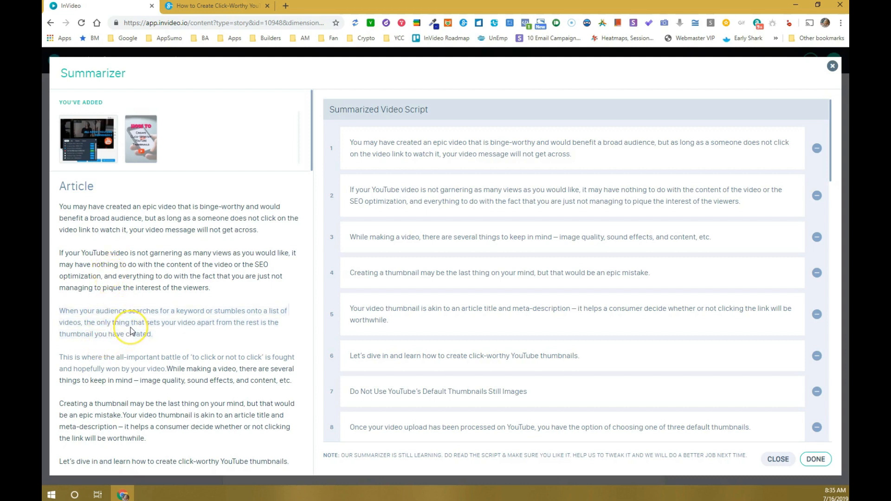
- Add the article sentences beginning "When your audience searches" and "This is where the all-important battle" to the summarized script
scroll(423, 315, down, 1)
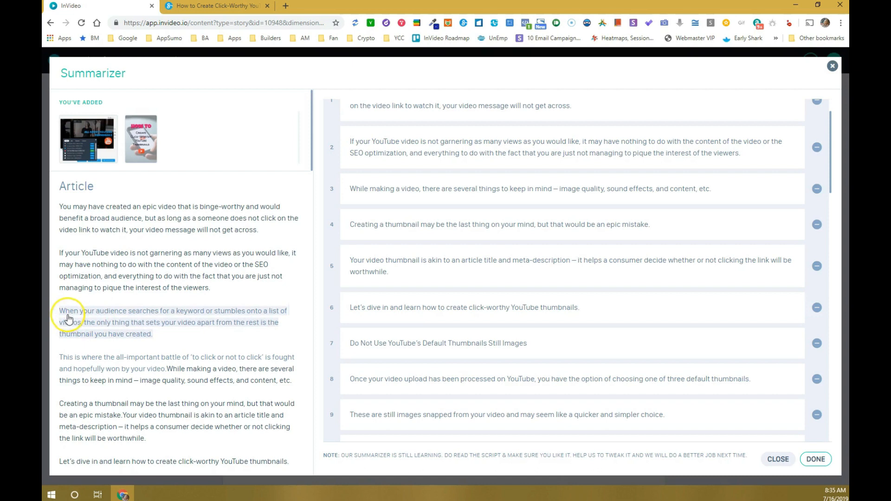
click(100, 313)
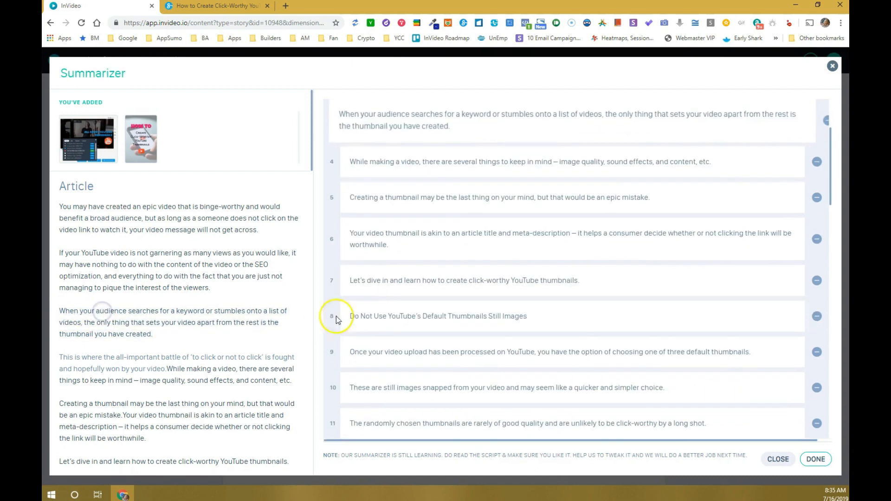
scroll(375, 153, up, 1)
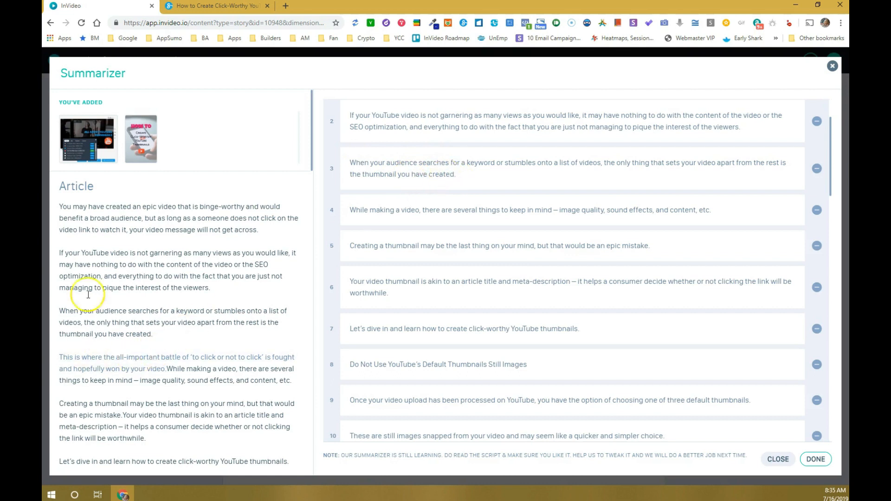
scroll(167, 283, down, 2)
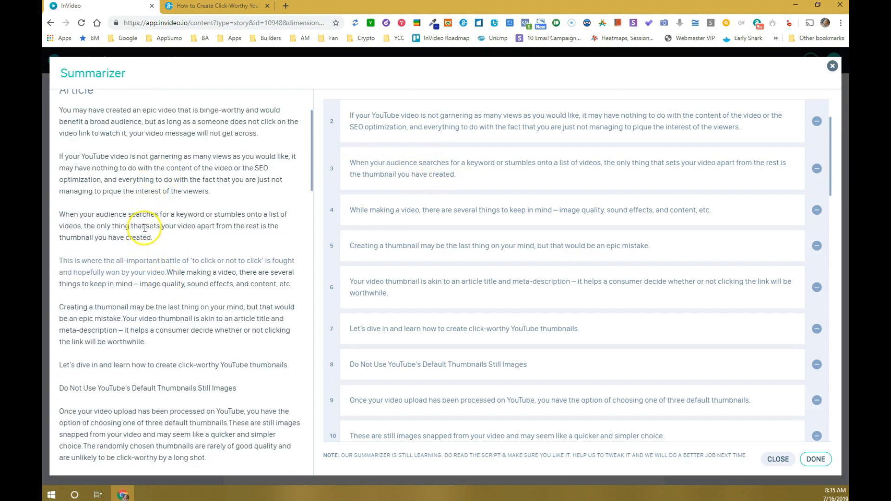
click(141, 263)
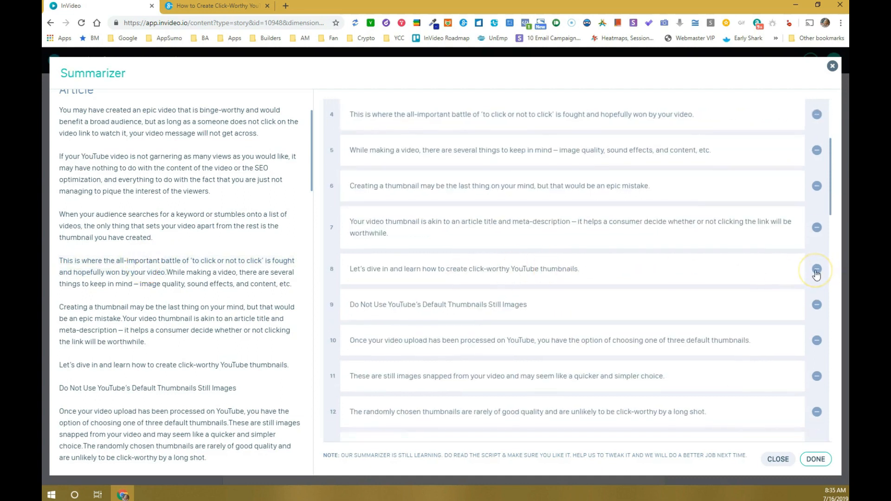
- Remove the line beginning "If your YouTube video is not garnering" from the script and add it back from the article
scroll(643, 242, up, 4)
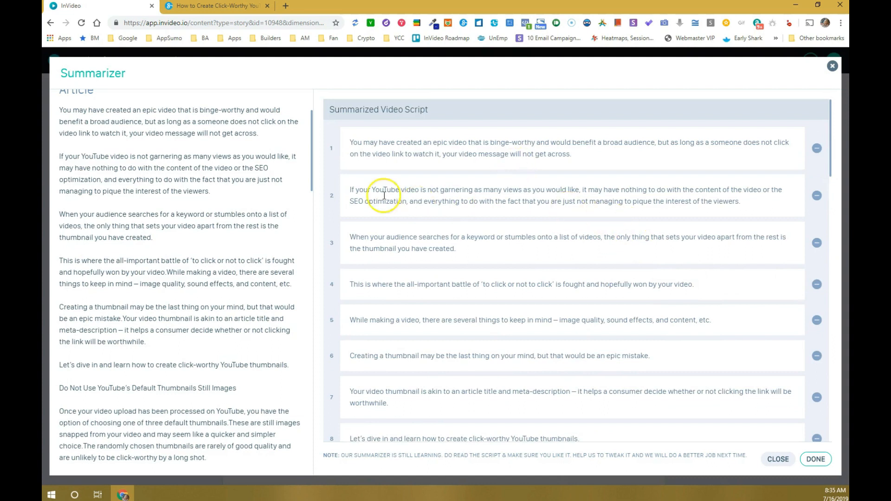
click(816, 195)
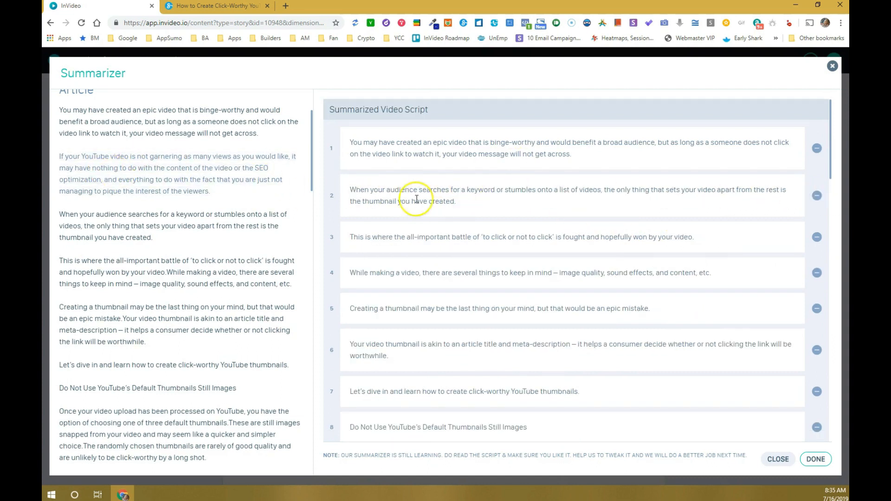
click(138, 168)
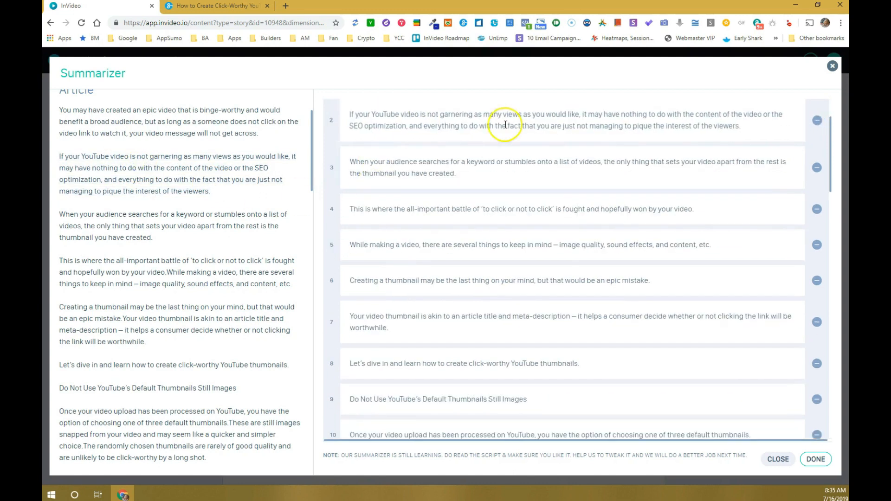
- Add "If You Use a Still Frame, Choose It Manually" and "Alternatively, pick a good representative image and customize it." to the script
scroll(232, 253, down, 6)
scroll(179, 236, up, 8)
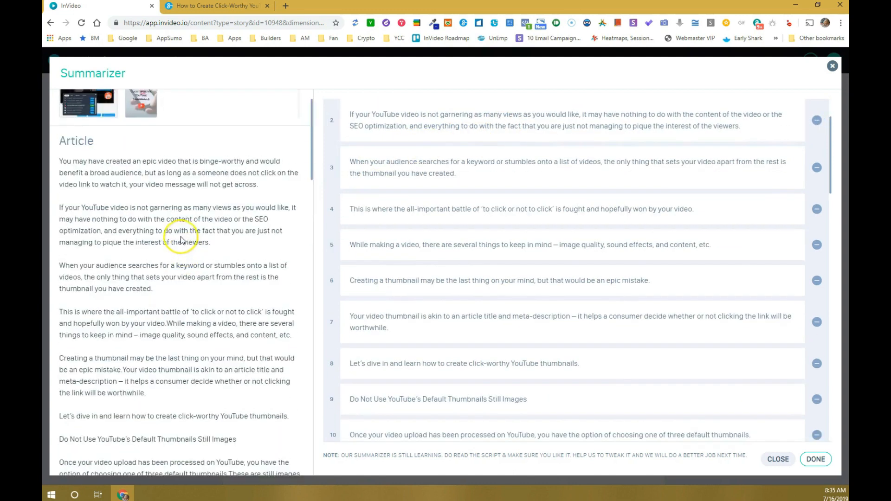
scroll(180, 250, down, 2)
scroll(179, 254, down, 5)
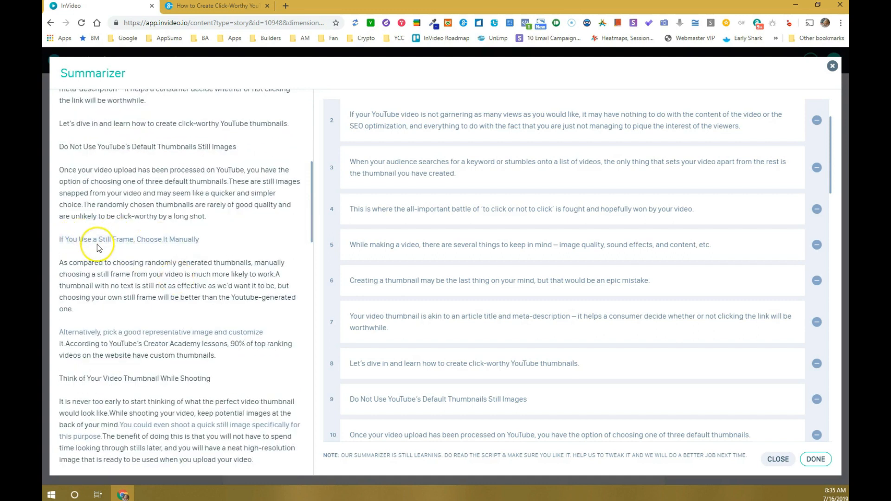
click(140, 242)
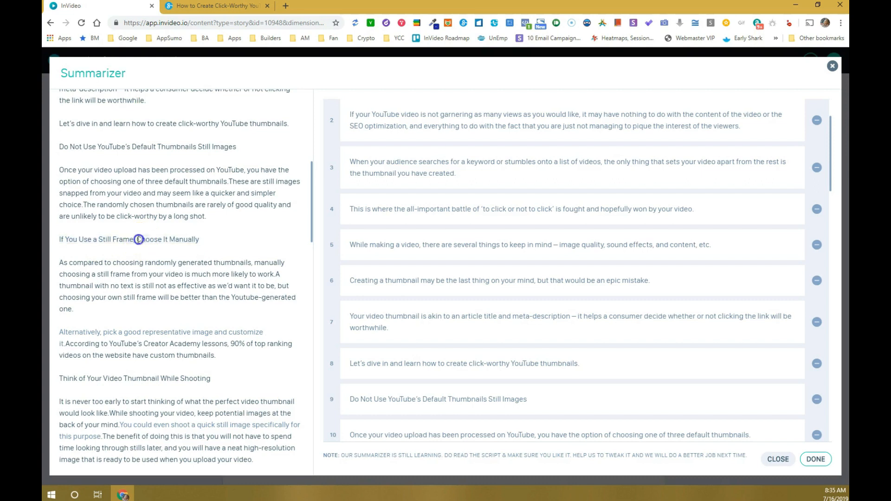
scroll(95, 256, down, 2)
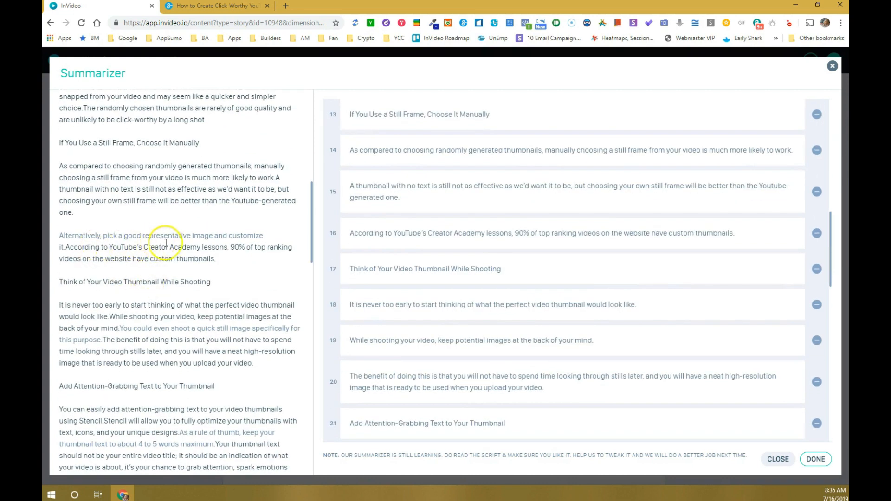
click(179, 235)
- Add the 4 to 5 words thumbnail text tip and the "human brain is wired" and "Capitalize on this" sentences to the script
scroll(183, 279, down, 2)
scroll(186, 286, down, 1)
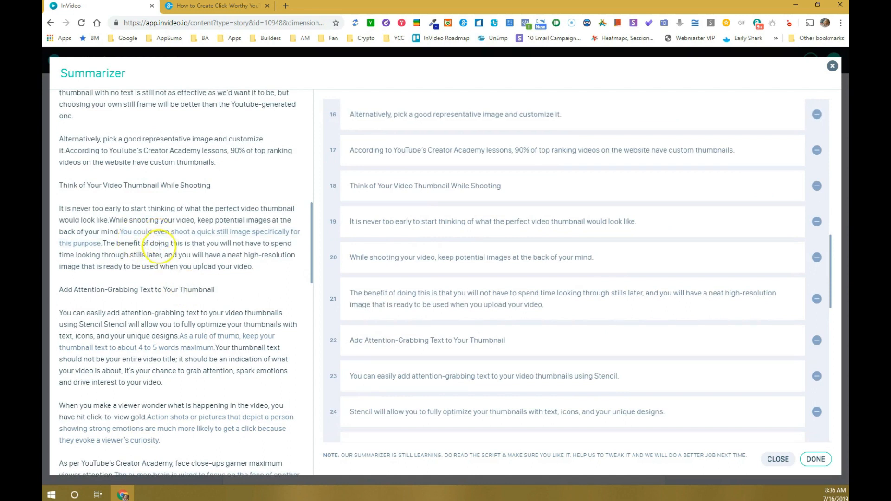
scroll(166, 266, down, 1)
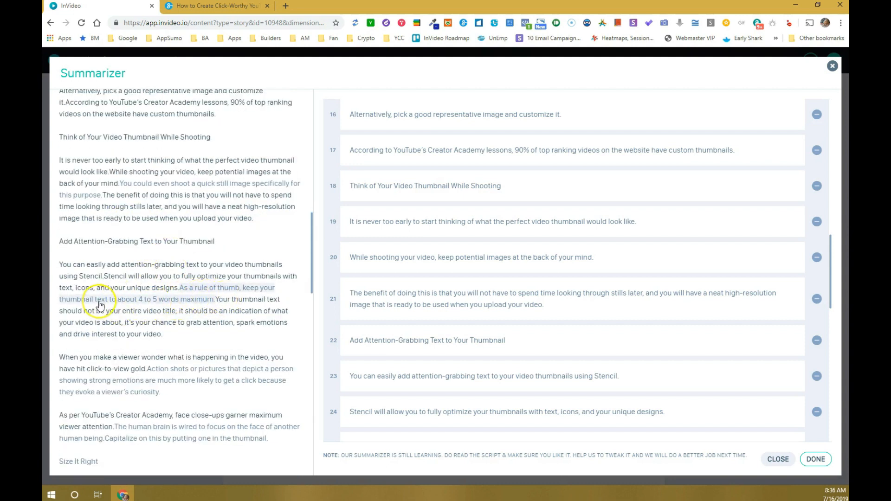
click(168, 301)
scroll(177, 279, down, 4)
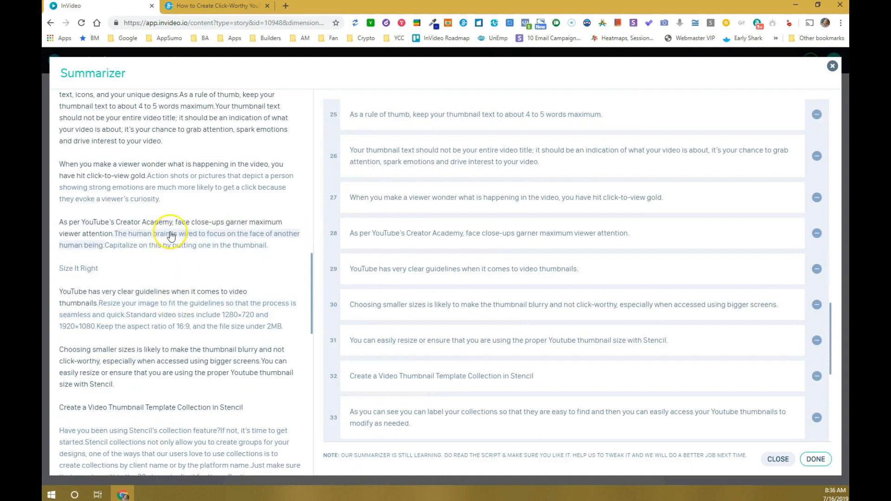
click(170, 234)
click(193, 244)
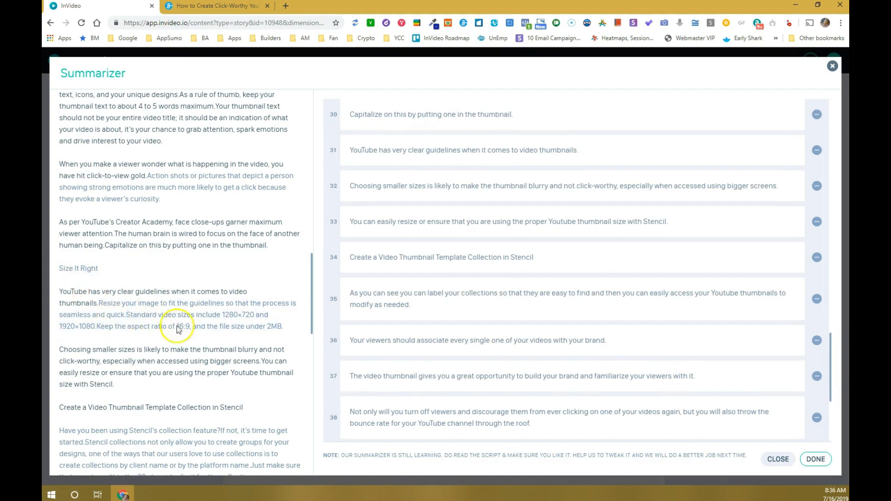
- Add the "Resize your image", "Standard video sizes include" and "Keep the aspect ratio of 16:9" sentences to the script
scroll(167, 338, down, 1)
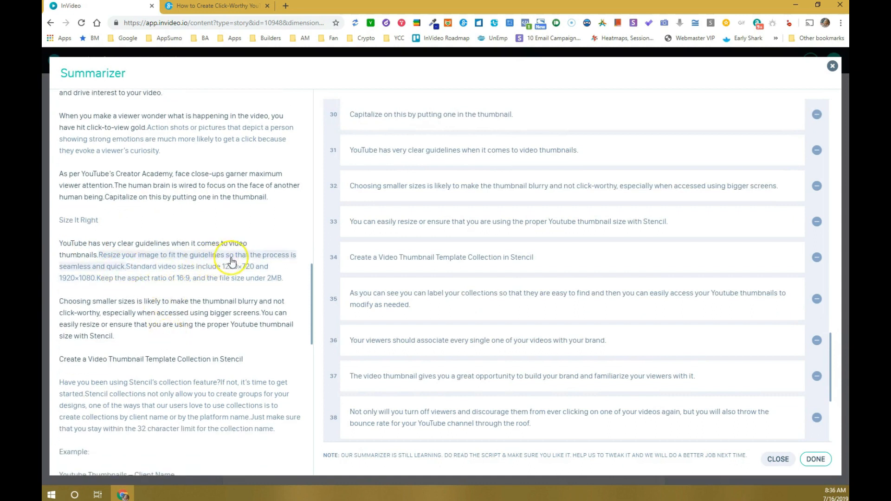
click(173, 254)
click(177, 266)
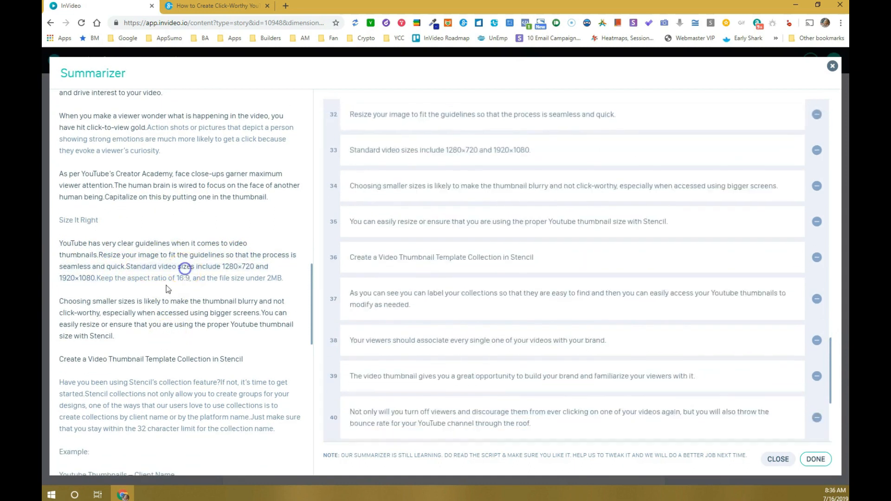
click(147, 279)
- Add the sentences beginning "You may think that there is no difference", "A click-bait is simply that", "a click-bait." and "It doesn't reflect value" to the script
scroll(125, 378, down, 5)
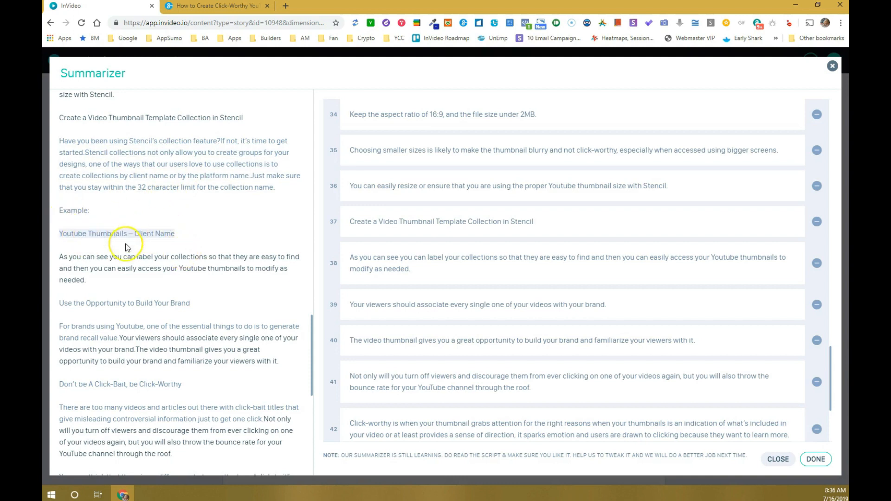
scroll(114, 321, down, 1)
scroll(114, 324, down, 5)
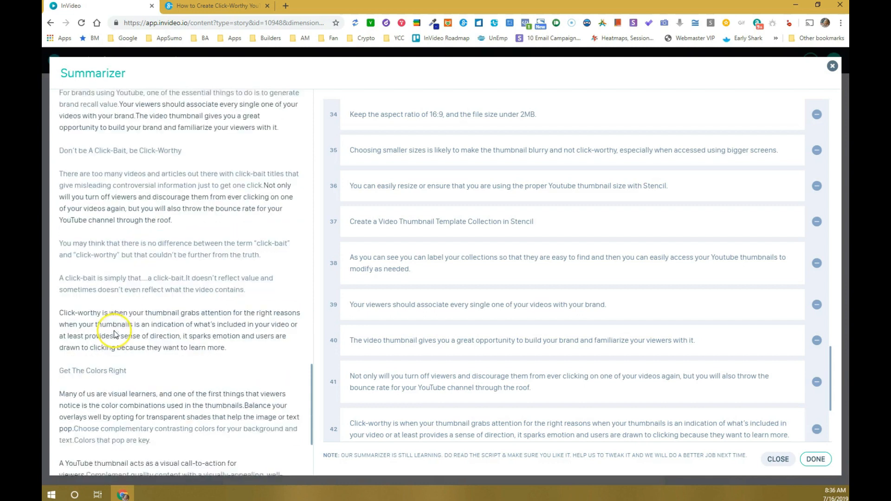
click(149, 237)
click(137, 271)
click(176, 270)
click(207, 275)
scroll(186, 297, down, 2)
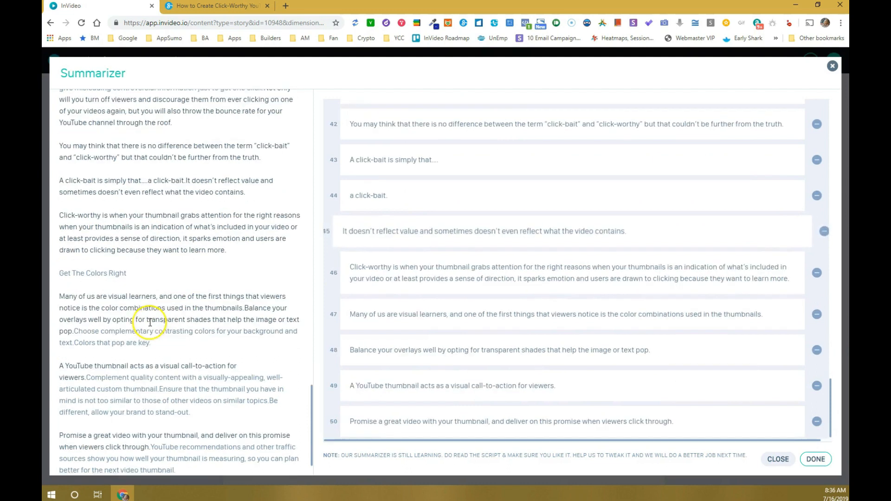
- Review the rest of the article and the summarized script, and accept the script
scroll(154, 338, down, 1)
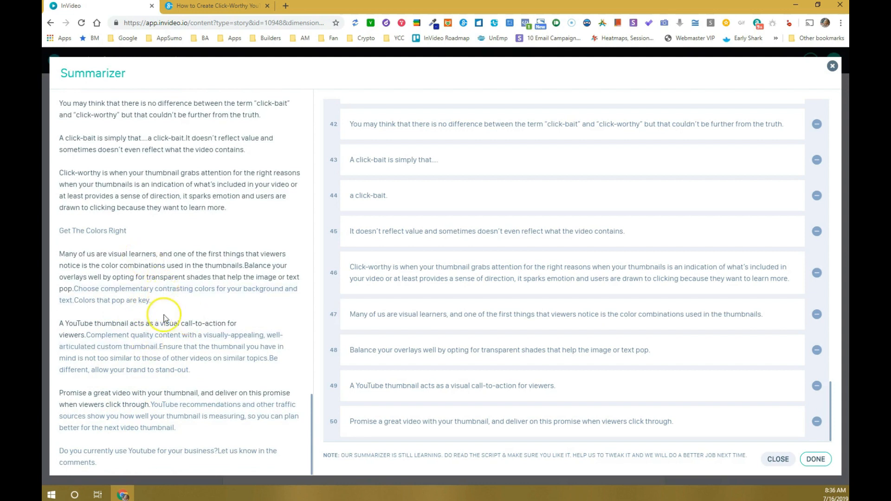
scroll(449, 342, up, 20)
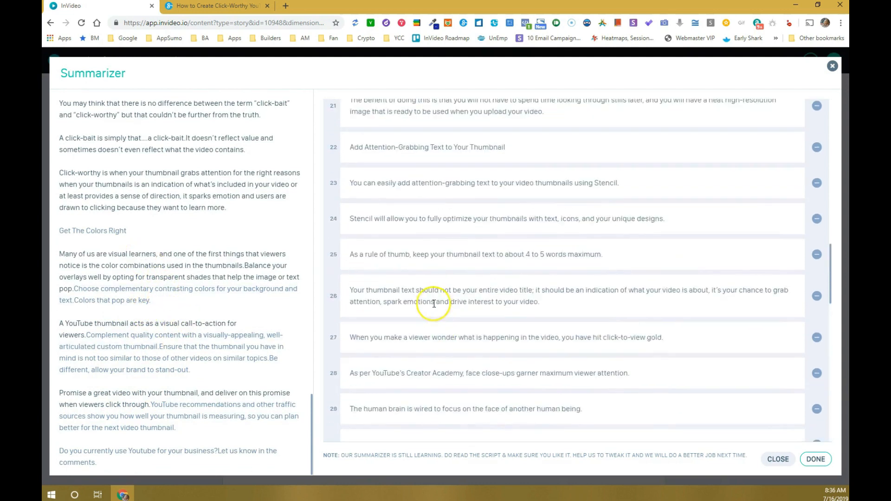
scroll(428, 293, up, 5)
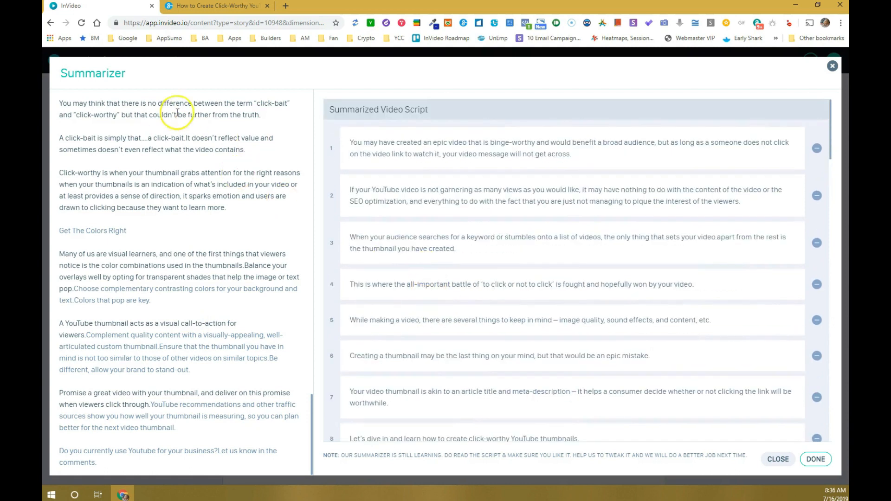
click(816, 460)
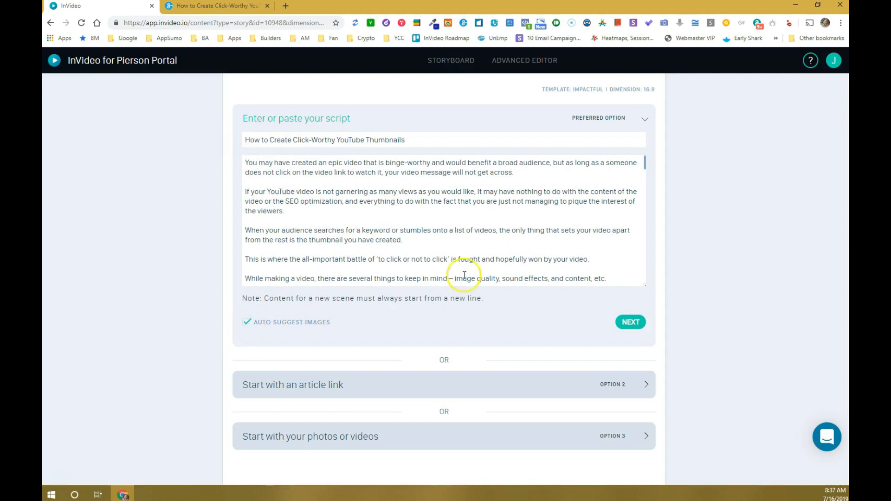
- Have the overlong script text rearranged into scenes and generate the storyboard with automatically suggested images
click(616, 327)
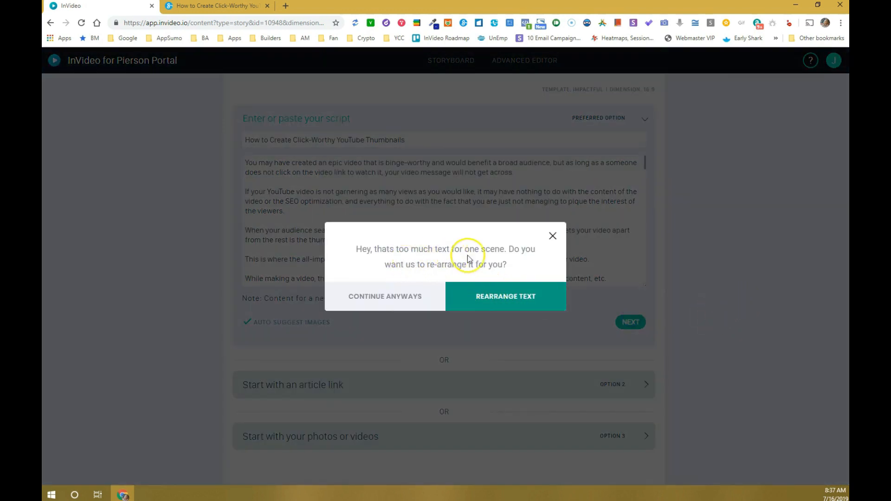
click(500, 297)
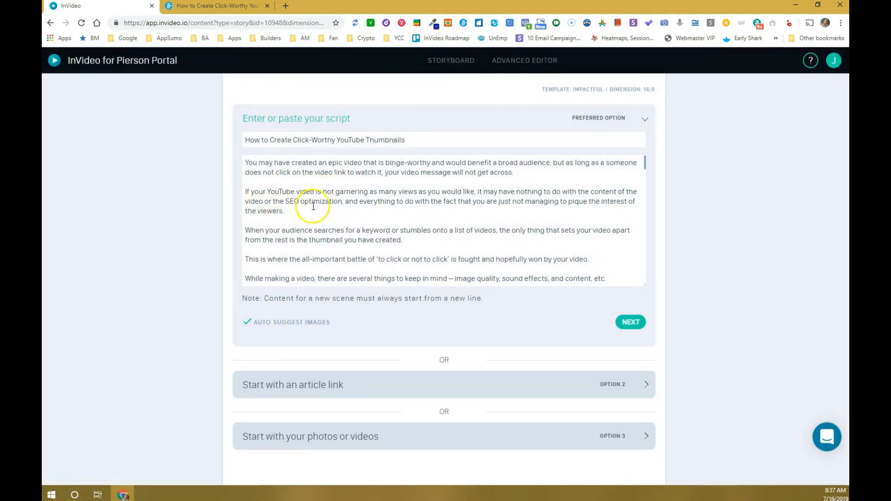
click(630, 324)
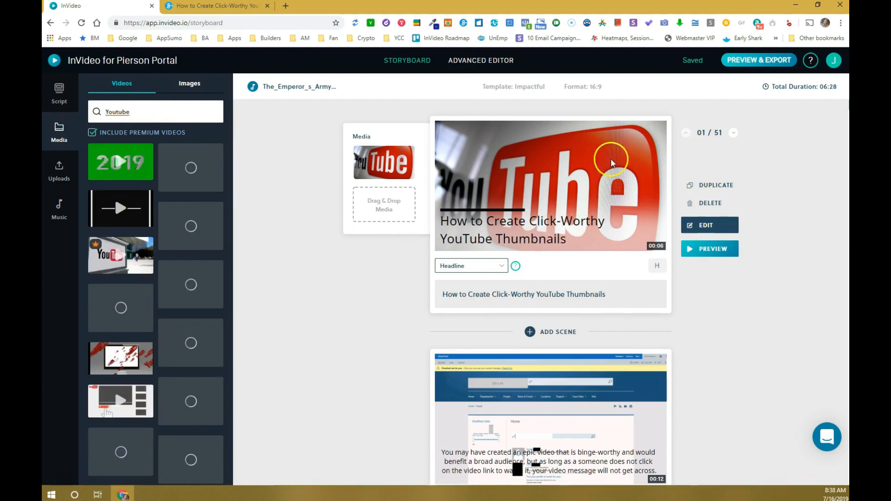
- Preview the headline scene "How to Create Click-Worthy YouTube Thumbnails"
drag(725, 132, 704, 130)
click(751, 157)
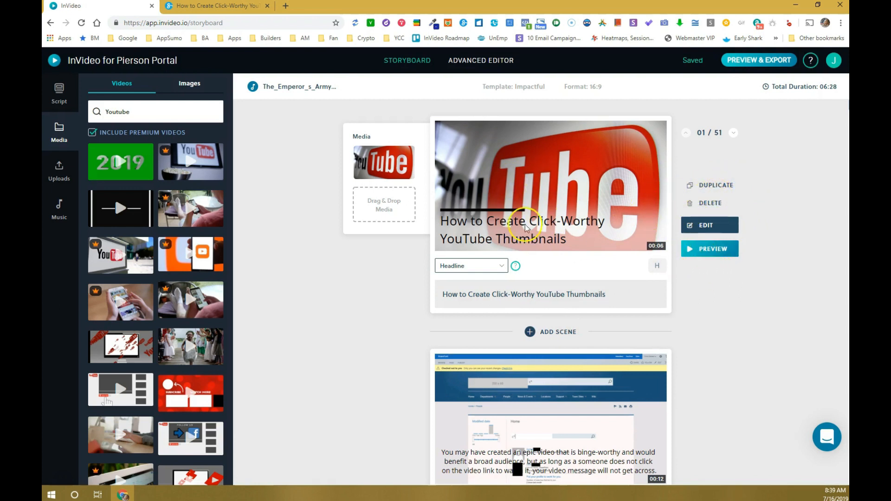
click(707, 252)
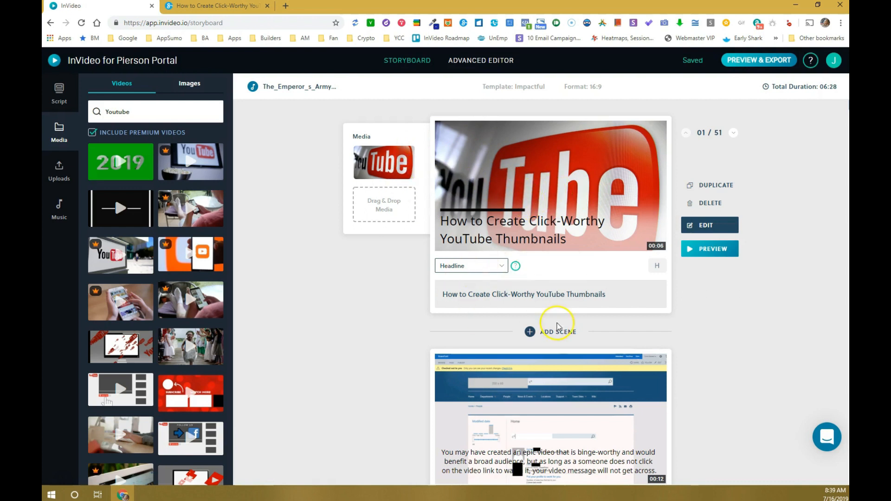
- In scene 2, replace the comma after "broad audience" with "..." and split the text before "but as long as"
scroll(564, 324, down, 5)
scroll(573, 310, up, 3)
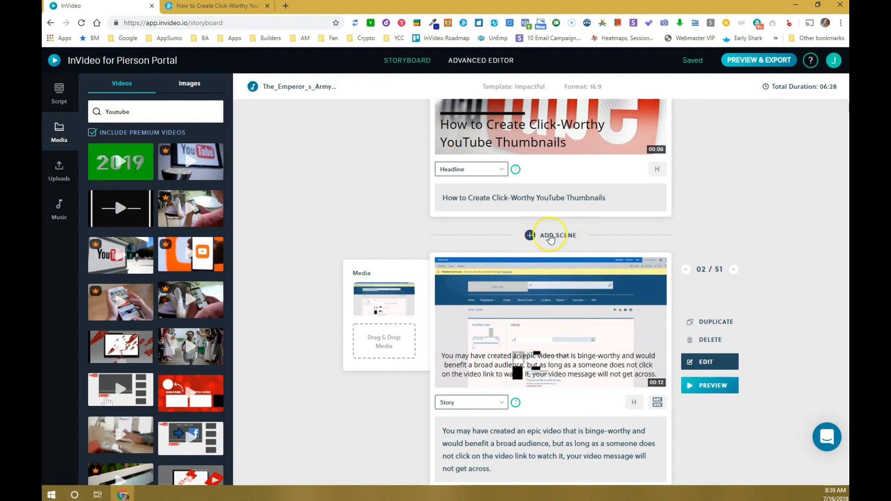
scroll(566, 238, down, 3)
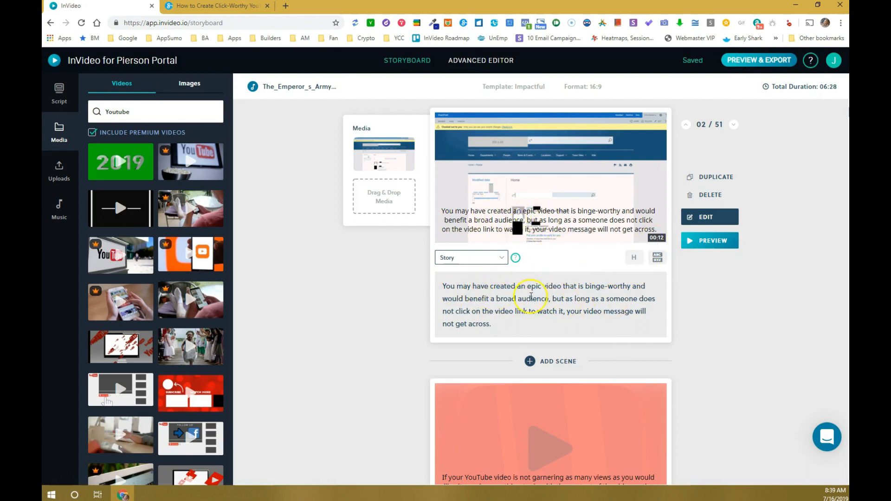
drag(482, 300, 478, 301)
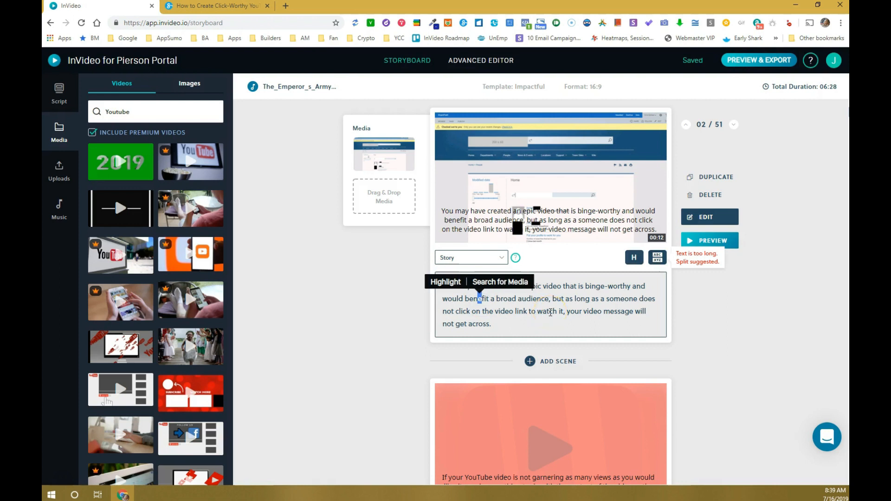
click(579, 300)
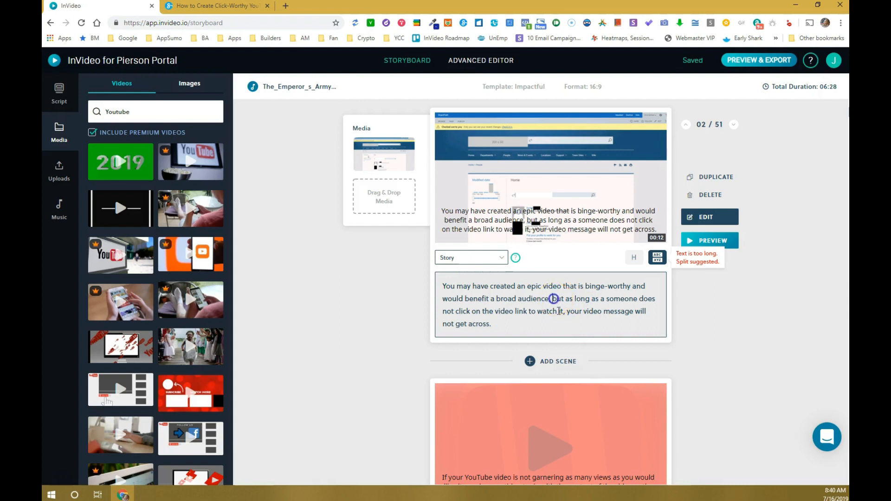
key(BackSpace)
text(...)
key(BackSpace)
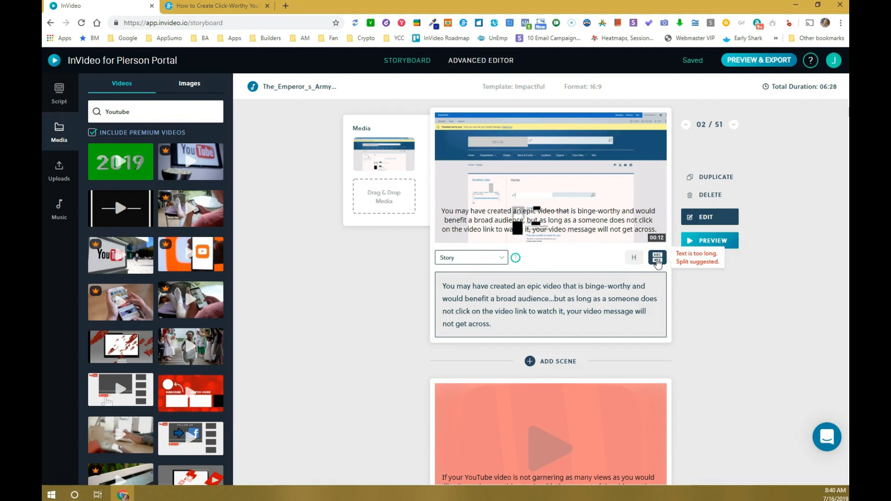
key(Return)
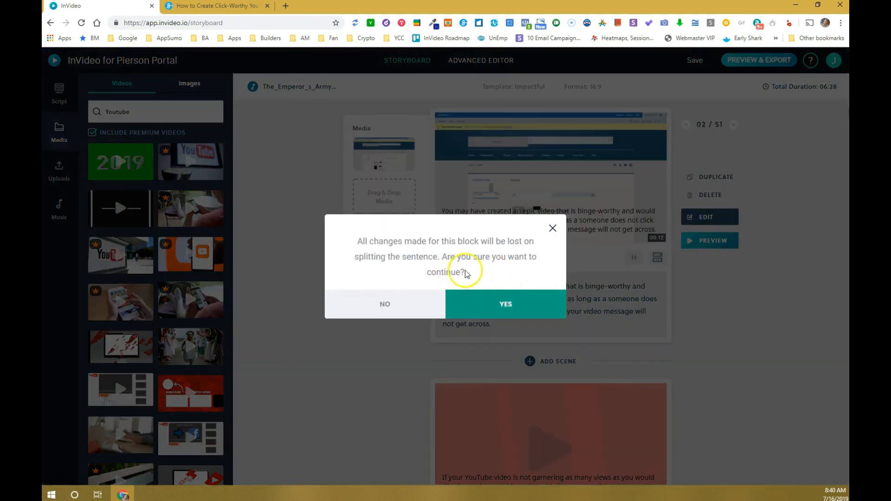
click(506, 310)
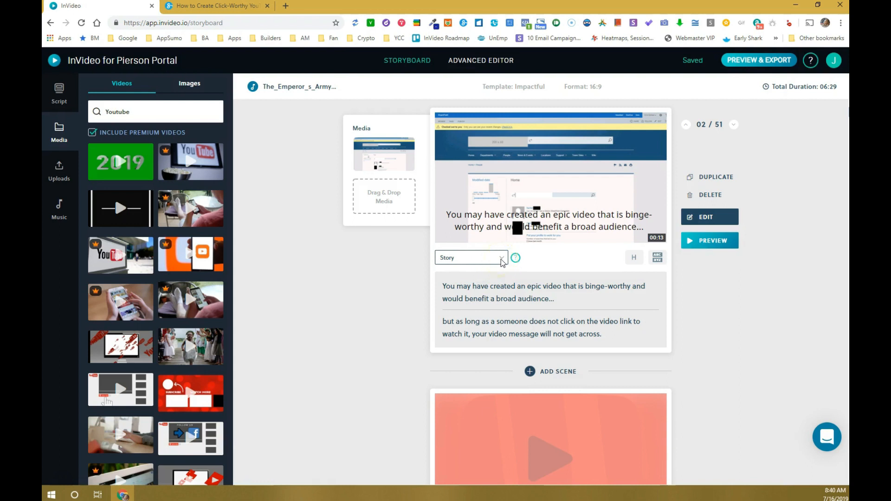
- Examine the available scene types for scene 2 without changing its Story type
click(501, 261)
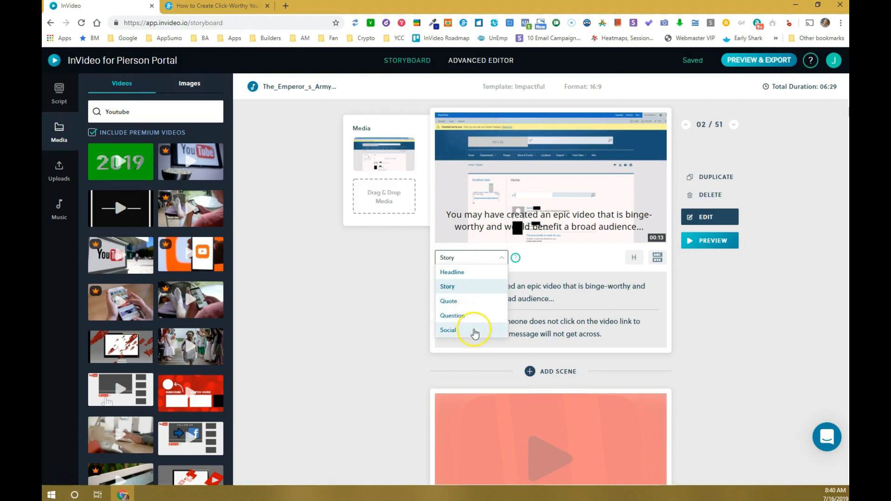
click(374, 304)
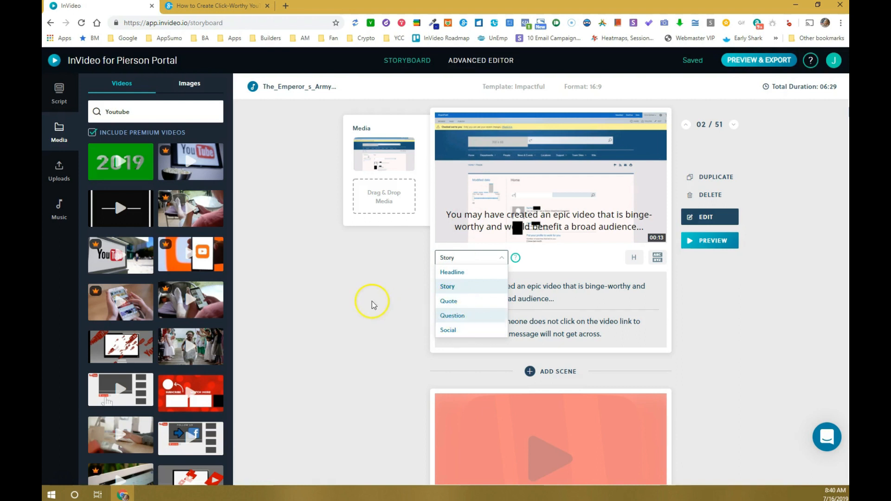
click(376, 291)
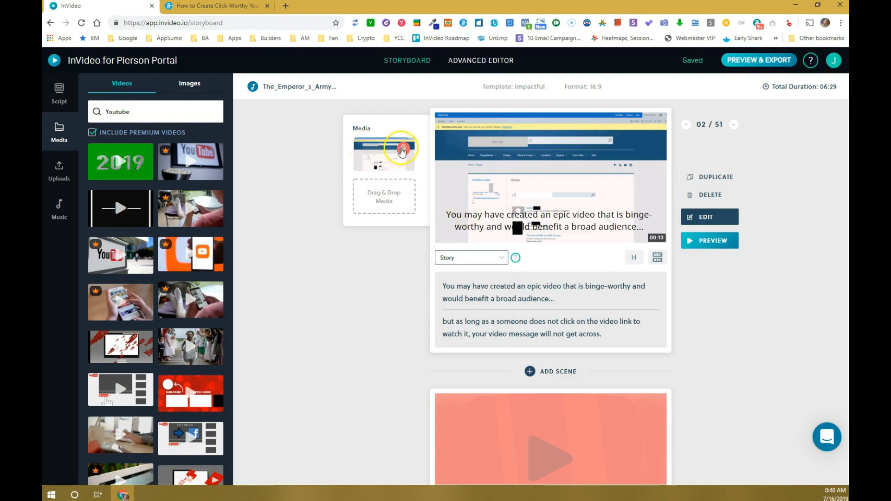
- Replace scene 2's media with the premium video of YouTube on a tablet, trimmed to the first 7 seconds
click(399, 143)
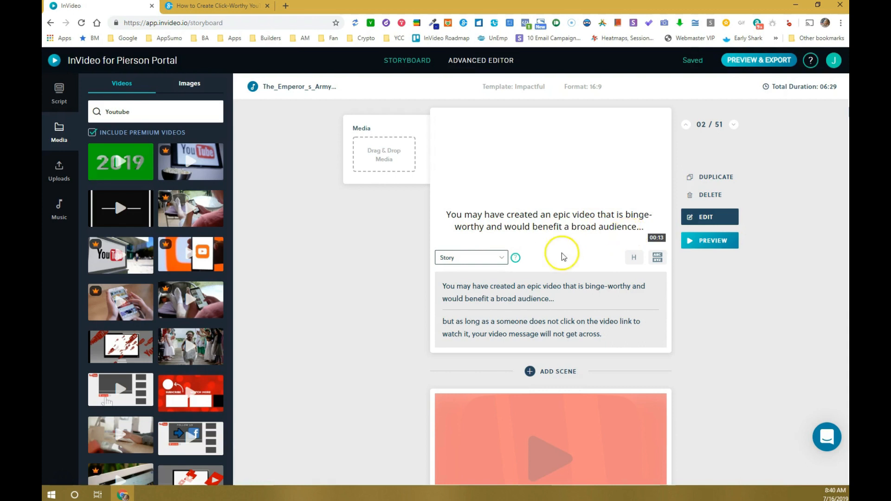
scroll(310, 306, down, 2)
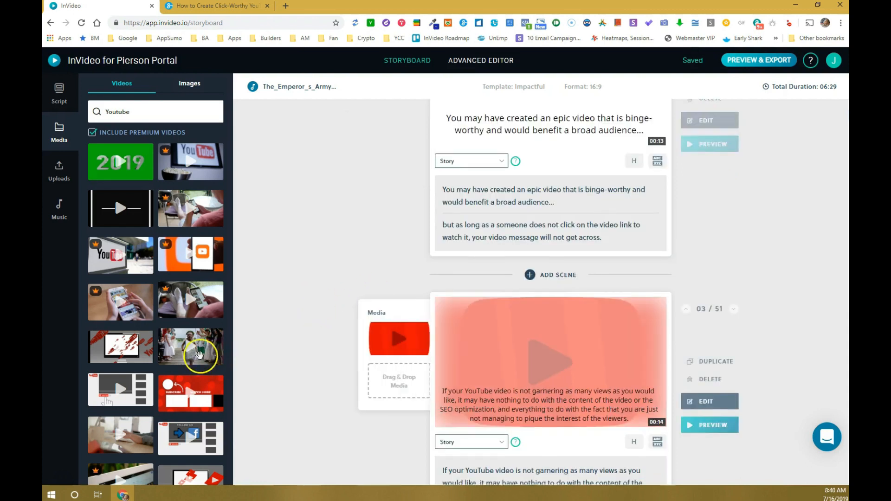
scroll(160, 329, down, 5)
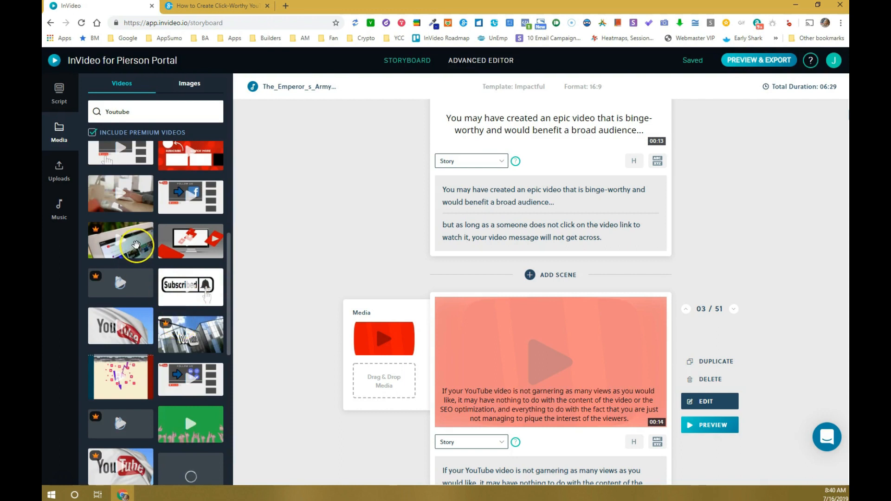
drag(128, 248, 394, 261)
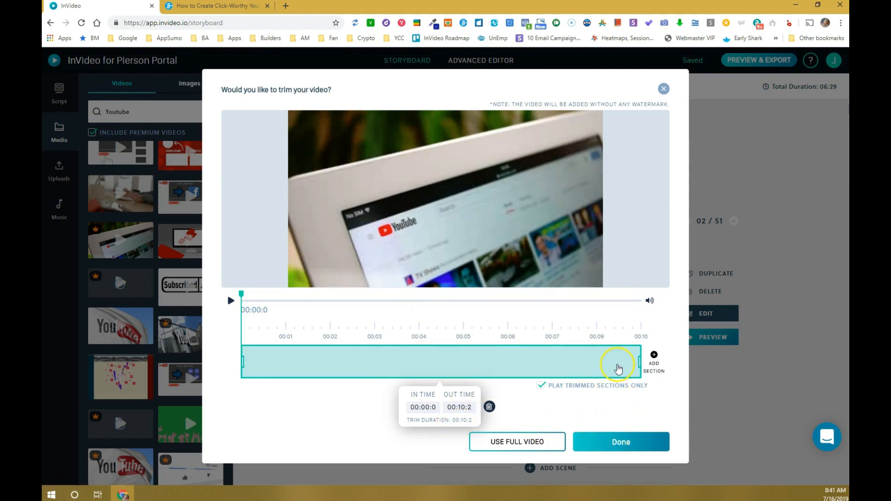
drag(640, 360, 547, 361)
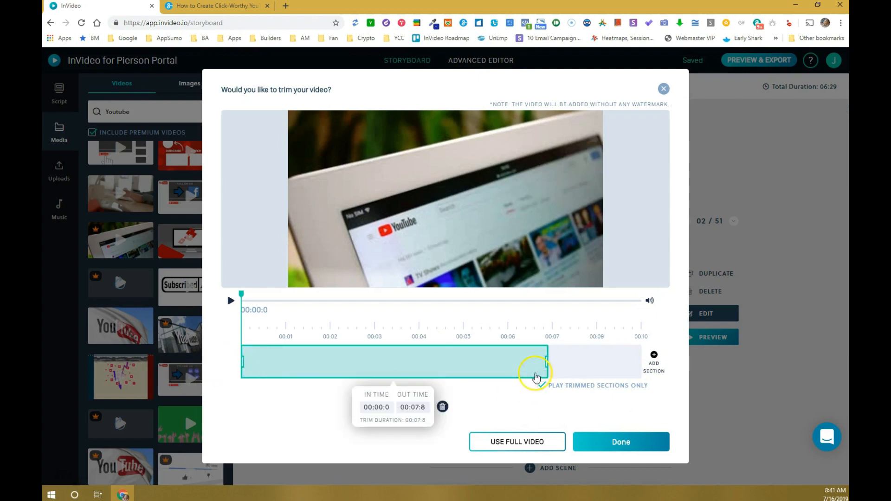
drag(545, 361, 517, 362)
click(374, 408)
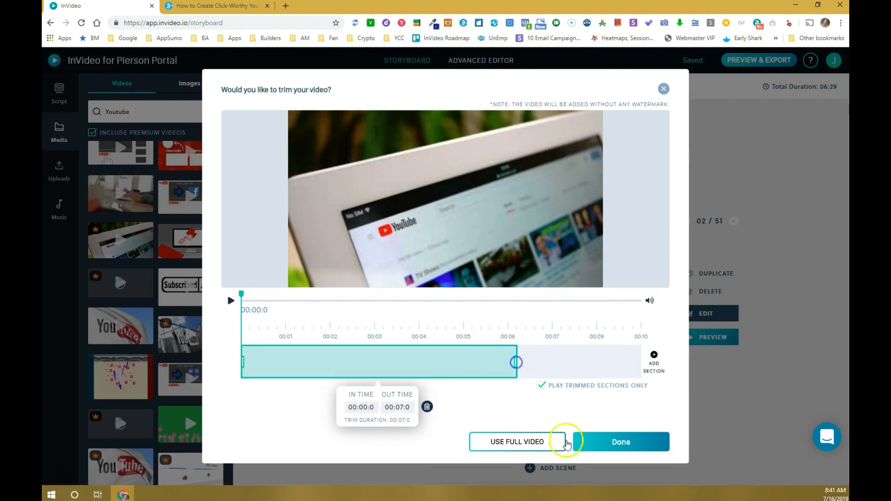
click(621, 443)
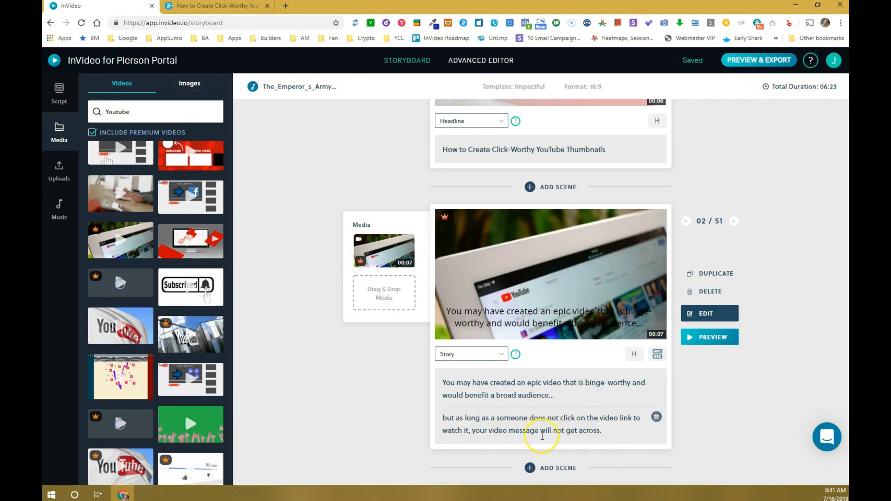
- Add the premium video of hands browsing a smartphone as scene 2's second media, trimmed to about 7 seconds, and preview the scene
scroll(184, 369, up, 1)
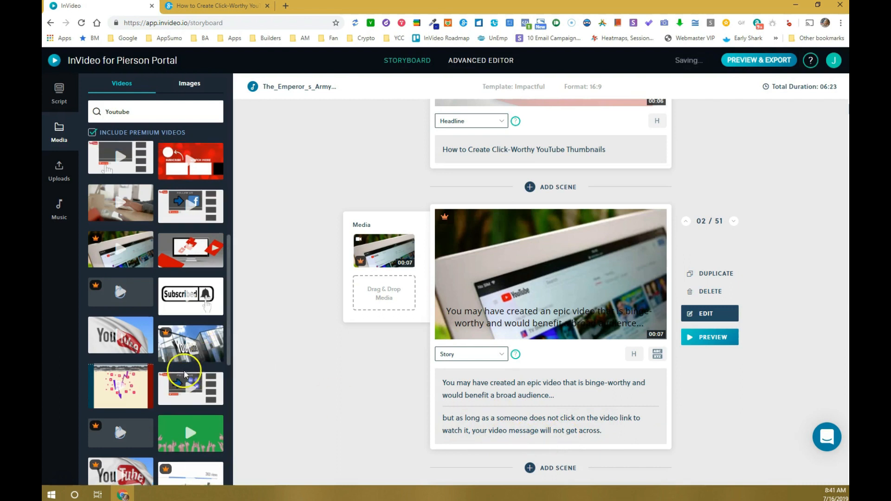
scroll(183, 369, up, 4)
drag(140, 262, 396, 297)
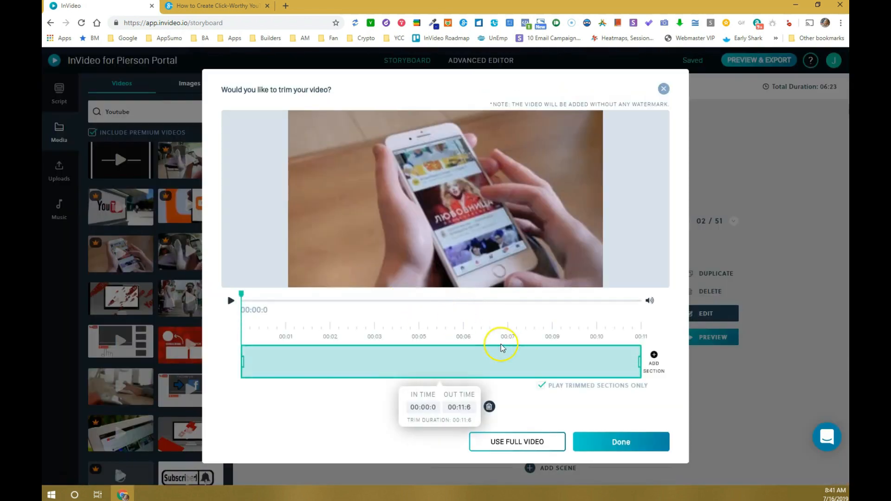
drag(640, 361, 482, 367)
click(580, 447)
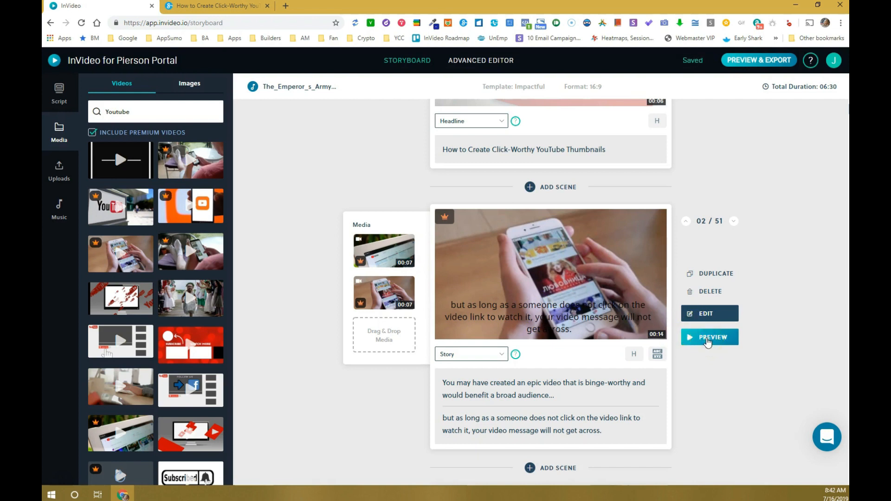
click(706, 340)
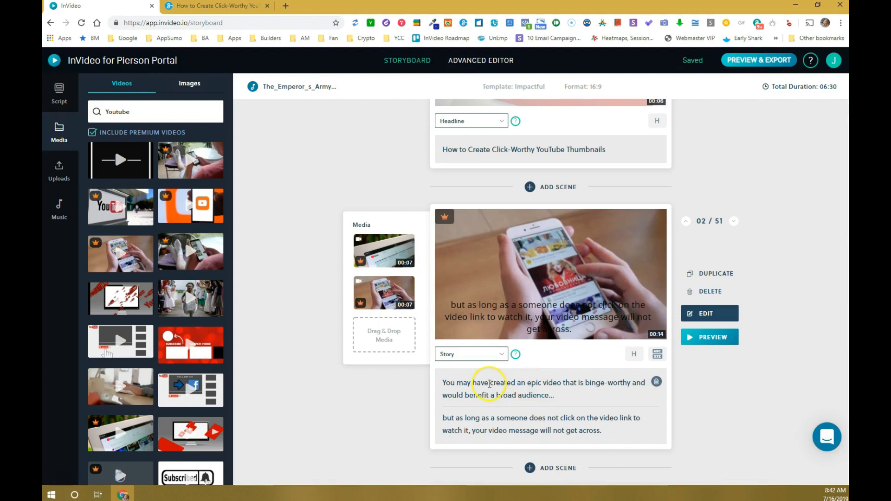
- Highlight "epic video", "binge-worthy", "does not click" and "will not get across." in scene 2's text
drag(527, 384, 561, 384)
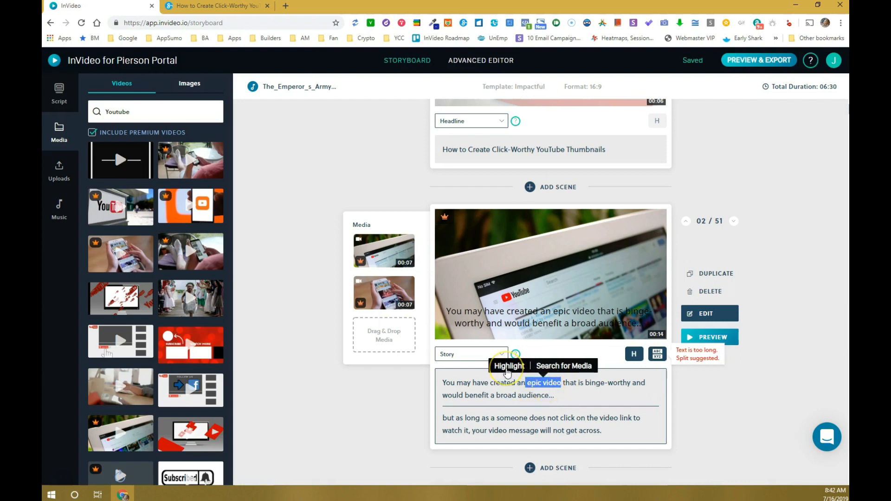
click(635, 355)
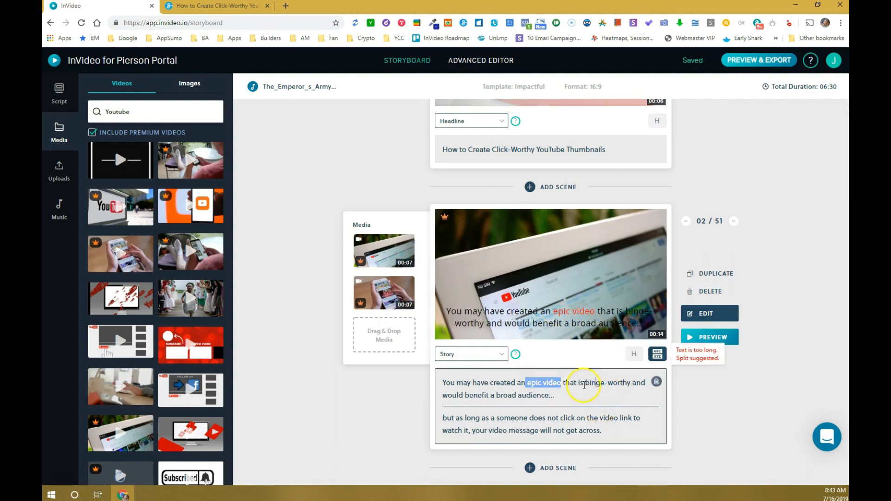
drag(585, 383, 632, 384)
click(573, 365)
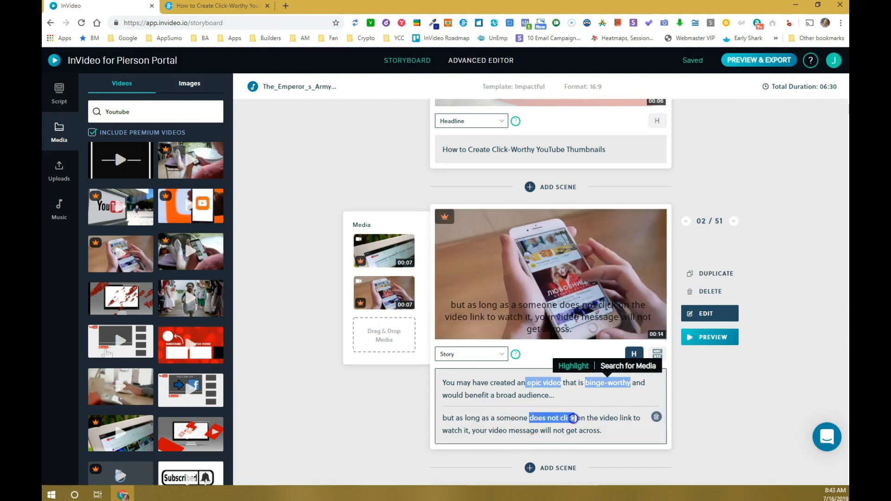
drag(575, 418, 601, 430)
click(524, 403)
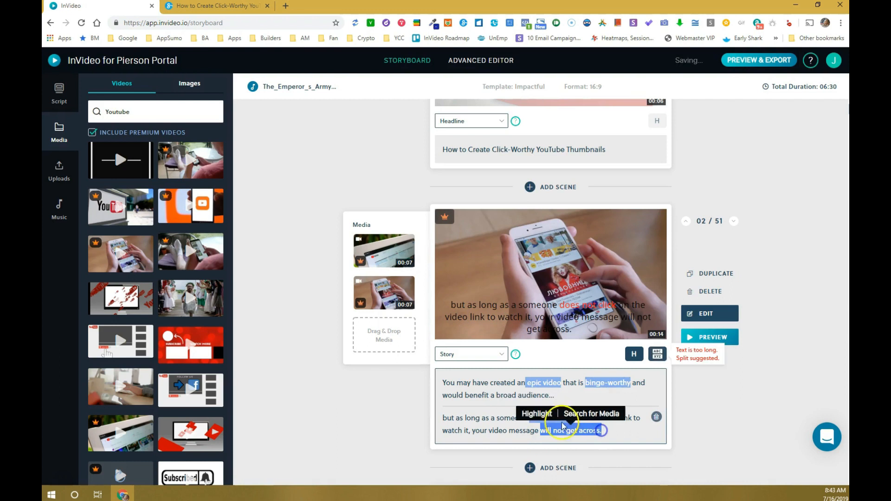
click(532, 416)
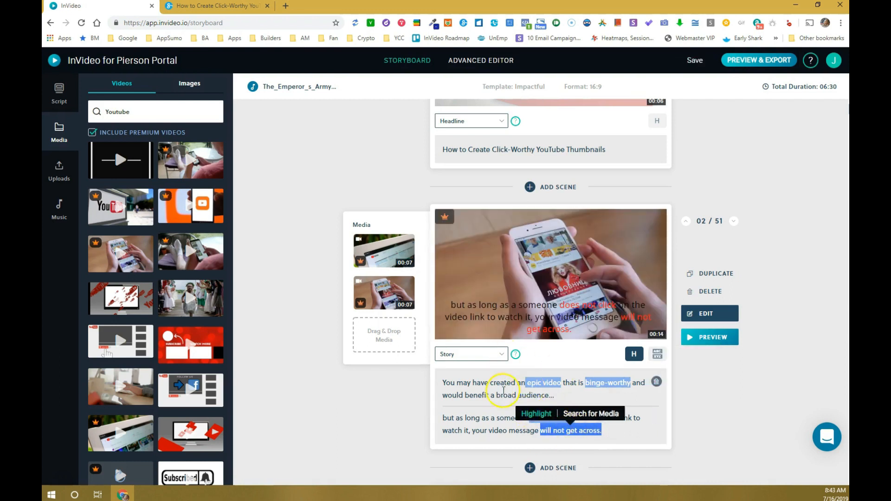
click(718, 402)
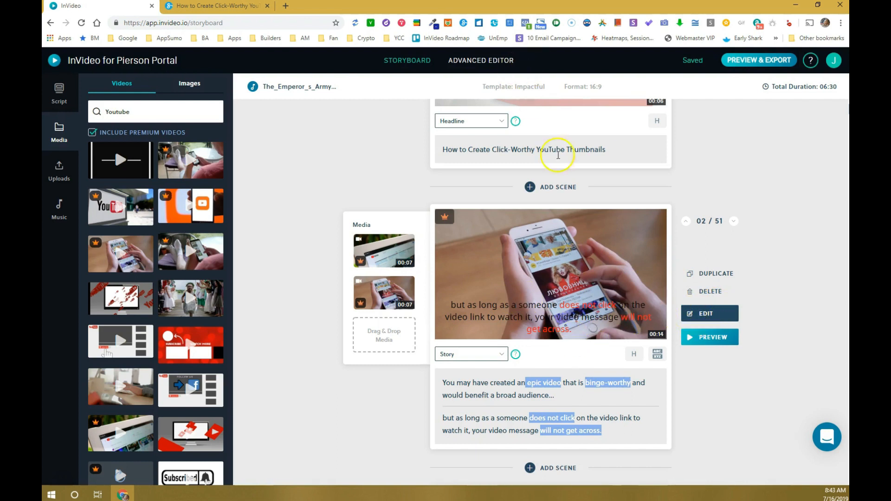
- Open scene 2 for detailed editing and examine the available media, enhancer, ready-made body text and upload options
click(700, 316)
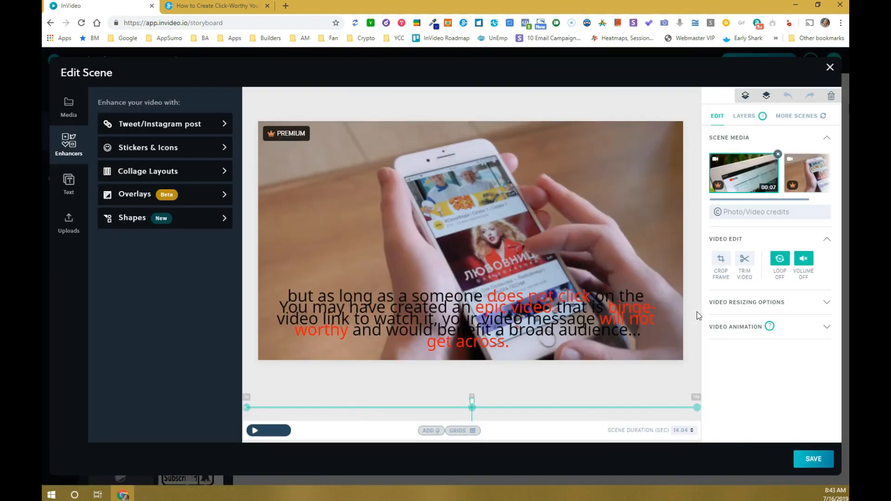
click(429, 307)
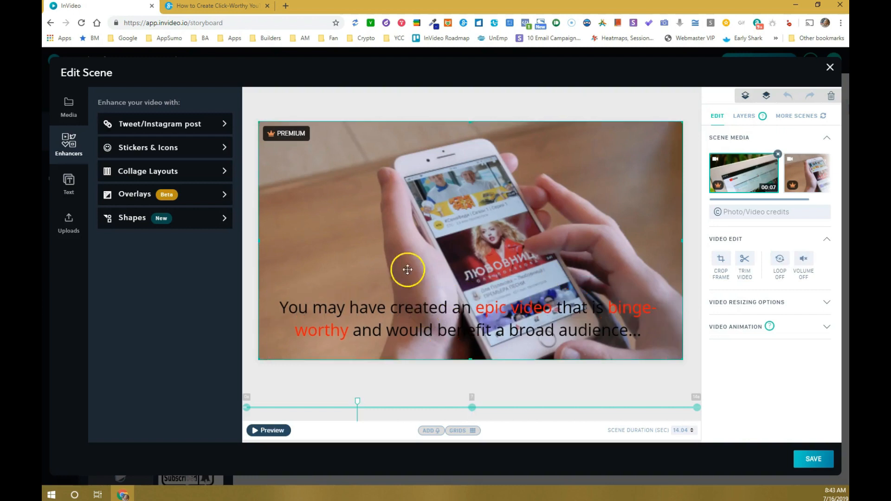
click(71, 105)
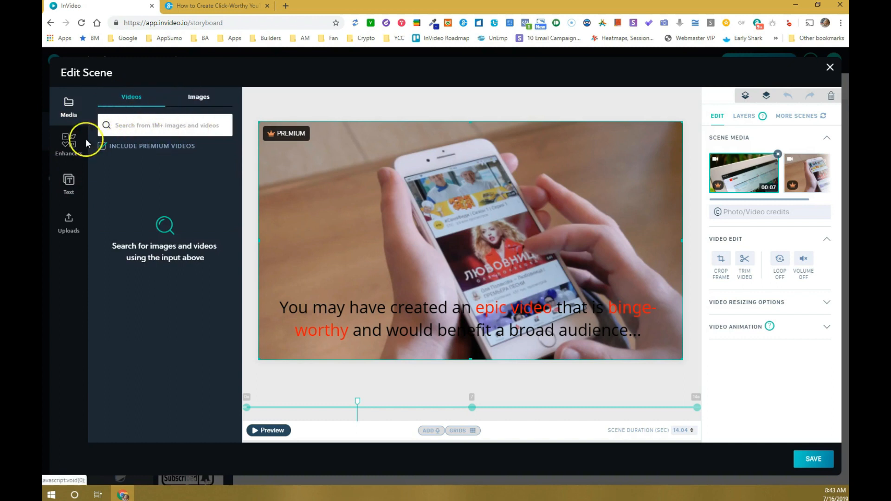
click(67, 148)
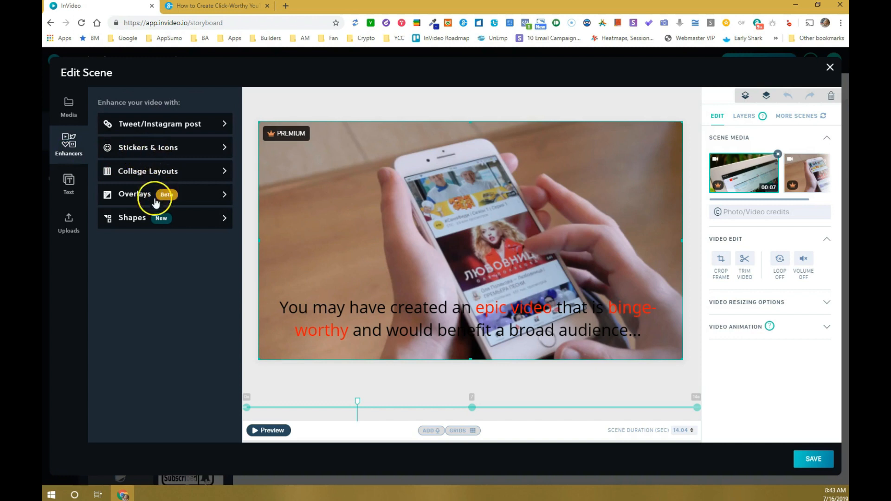
click(67, 191)
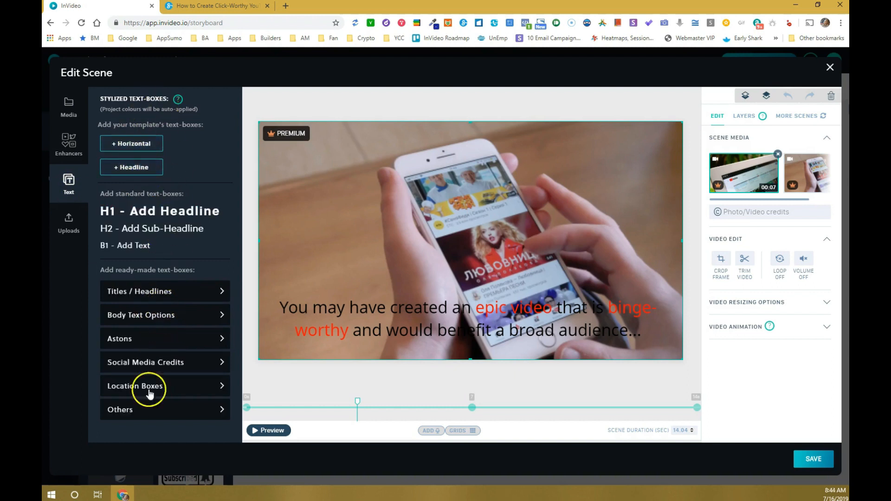
click(144, 316)
scroll(167, 389, down, 3)
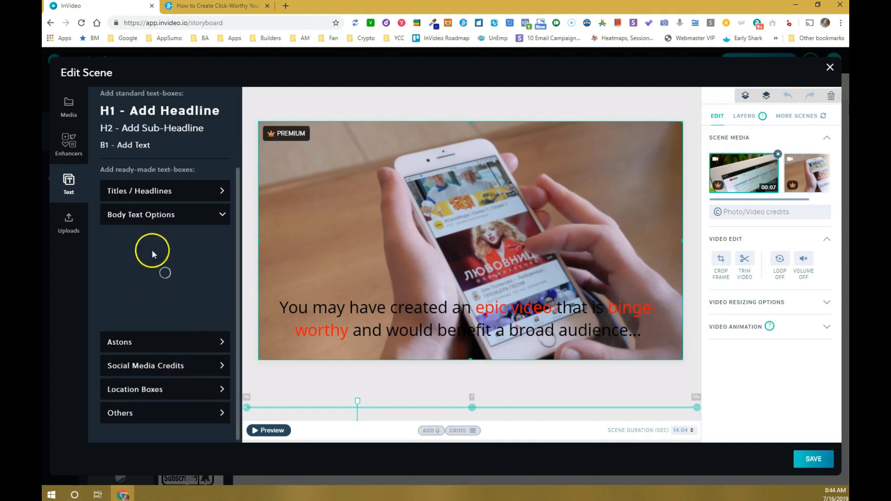
scroll(151, 265, down, 3)
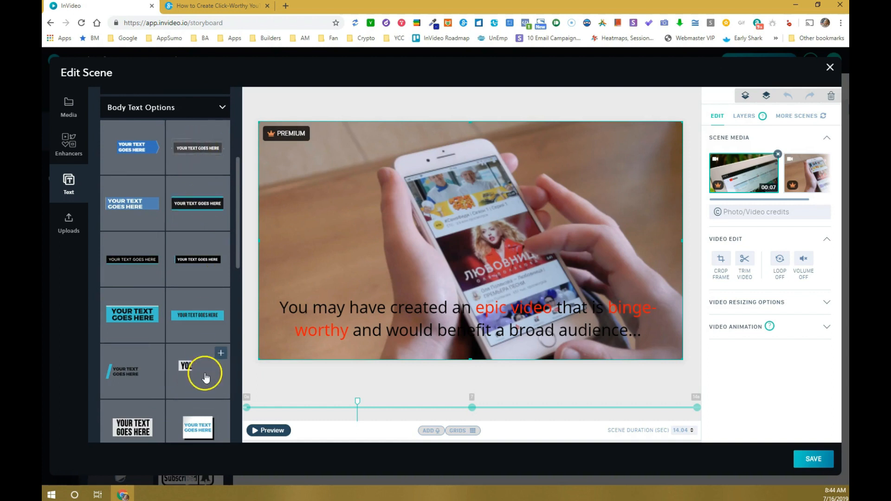
click(67, 222)
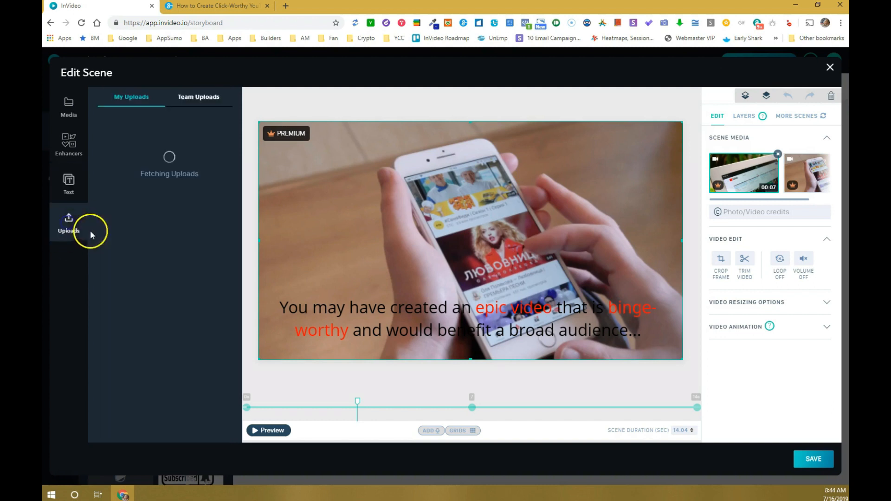
click(68, 106)
click(72, 159)
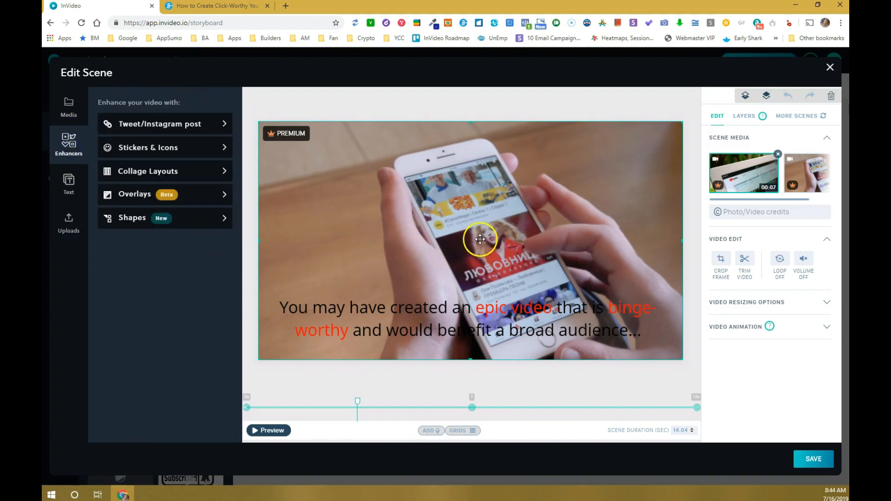
- Resize the scene's text box by its upper edge so the font size becomes 81.05
click(422, 315)
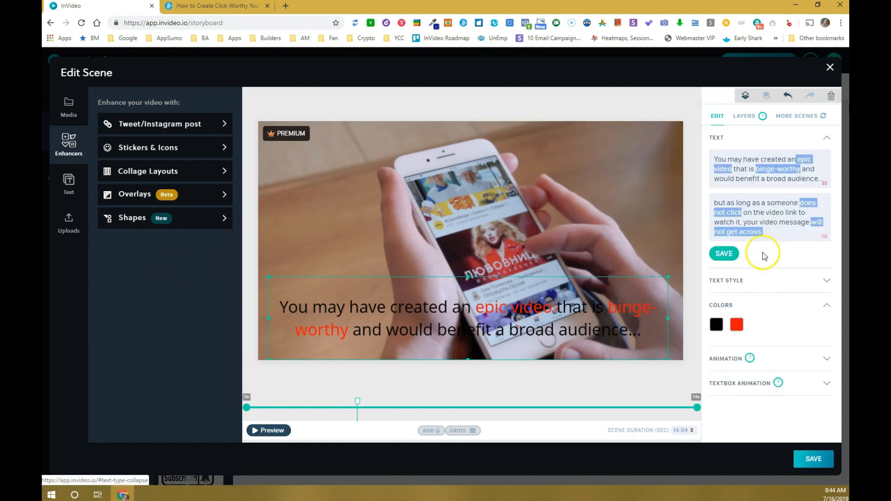
click(733, 284)
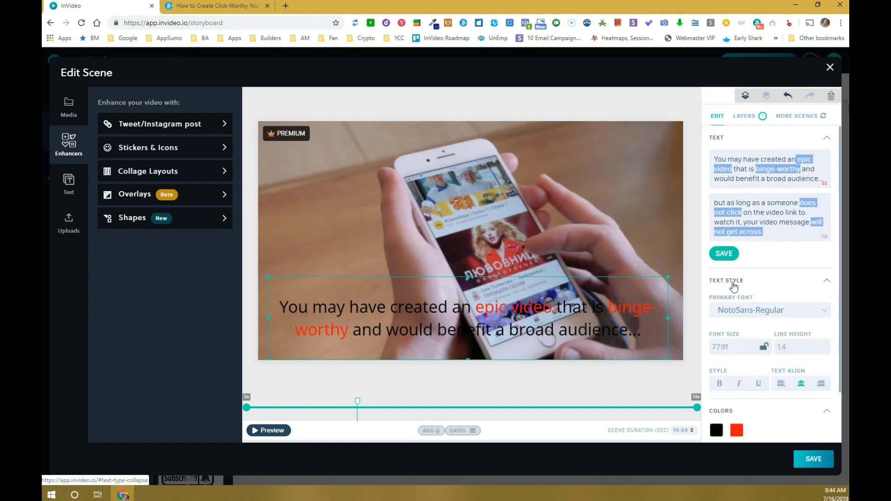
scroll(752, 264, down, 2)
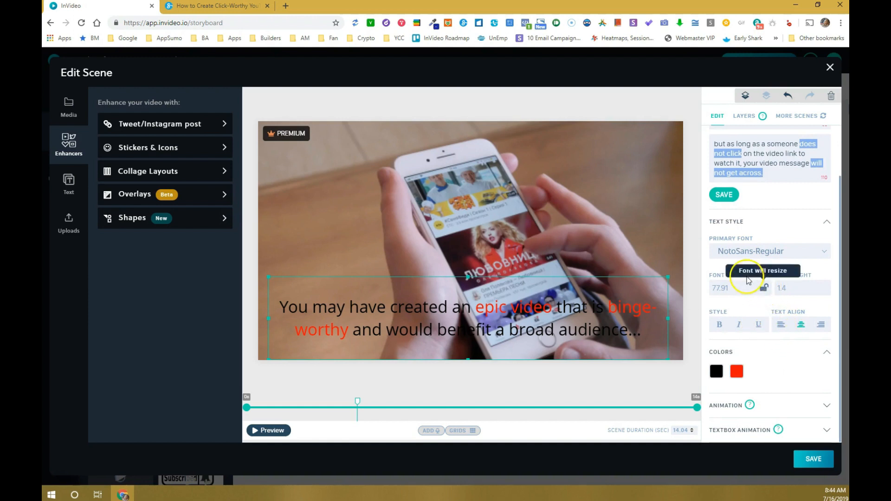
mouse_move(468, 269)
mouse_down()
mouse_move(466, 260)
mouse_move(466, 285)
mouse_move(466, 264)
mouse_move(464, 277)
mouse_up()
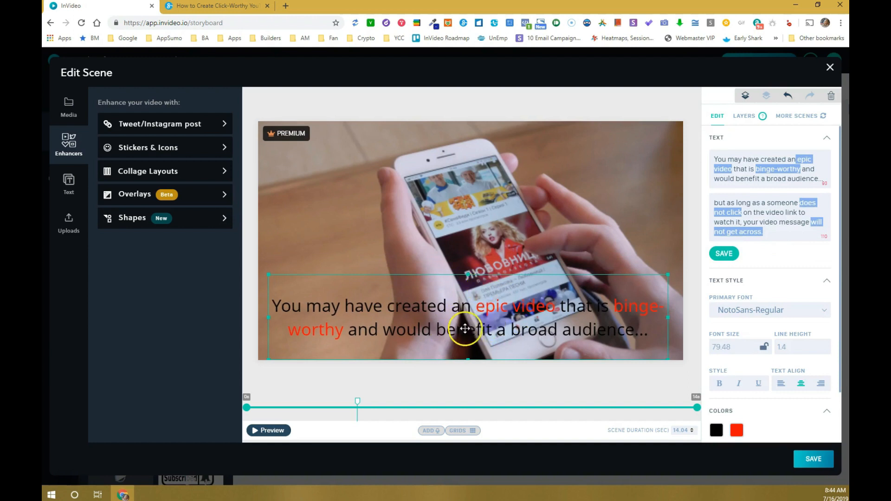
drag(466, 306, 462, 343)
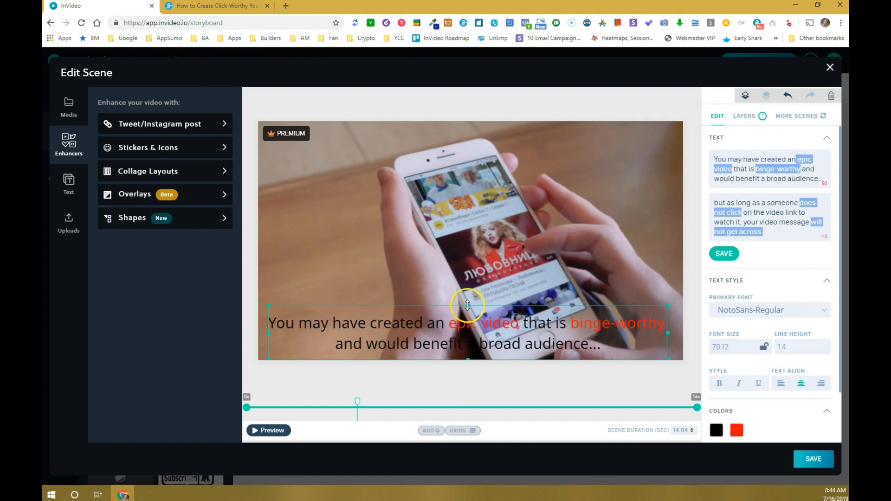
drag(466, 275, 467, 287)
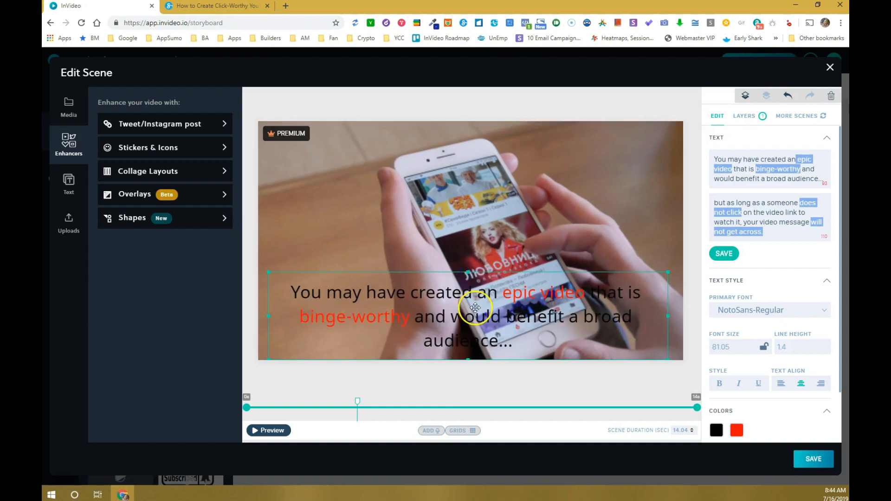
- Examine the text's animation settings and delay the text's start on the scene timeline to 0.5 s
scroll(748, 338, down, 1)
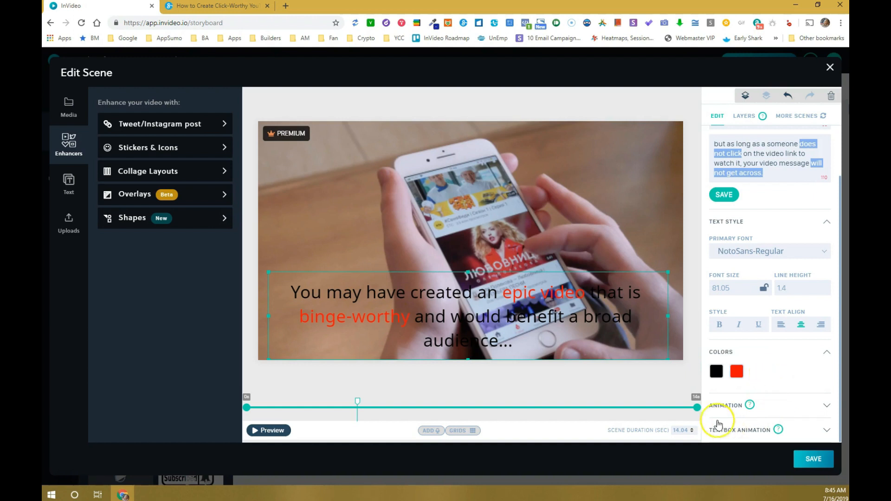
click(731, 407)
scroll(730, 408, down, 2)
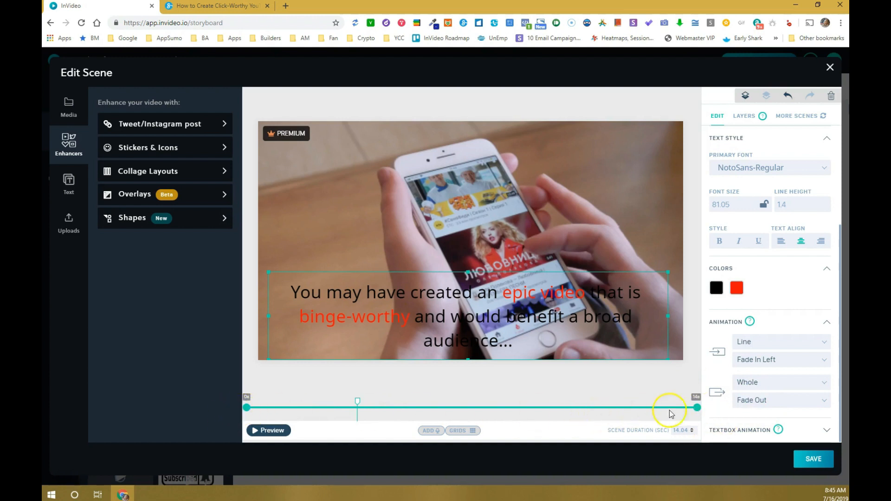
drag(247, 408, 276, 409)
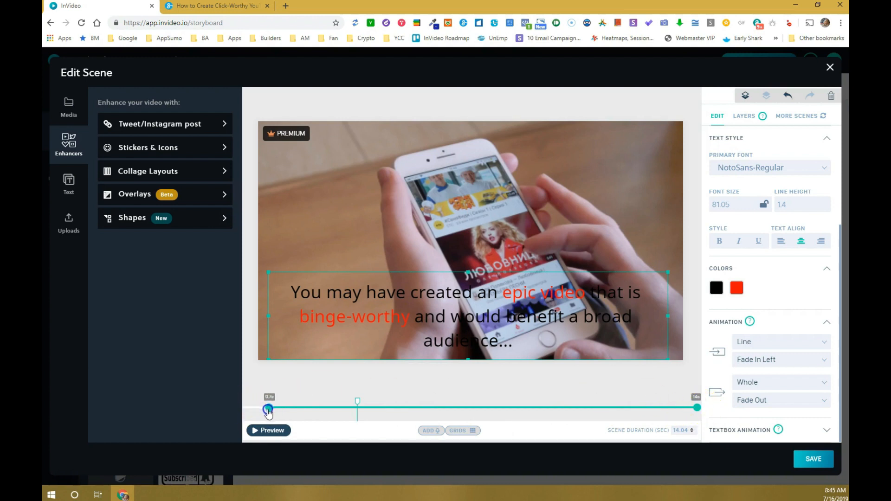
click(291, 423)
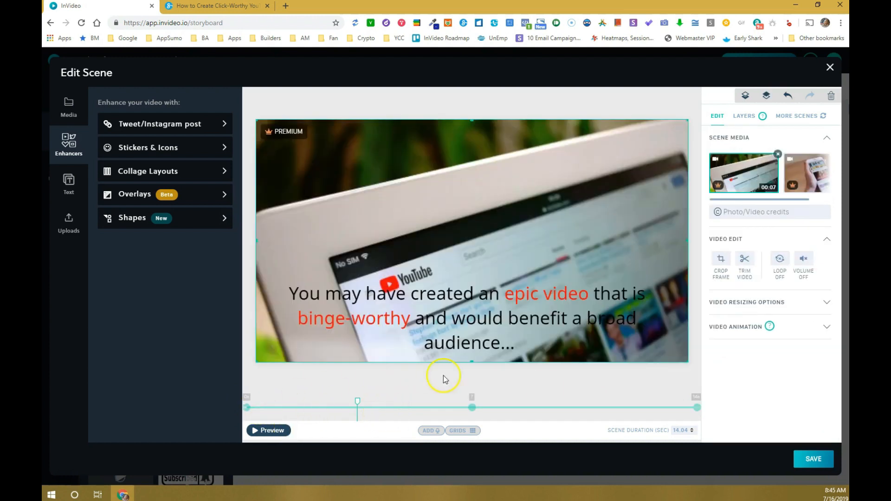
click(418, 304)
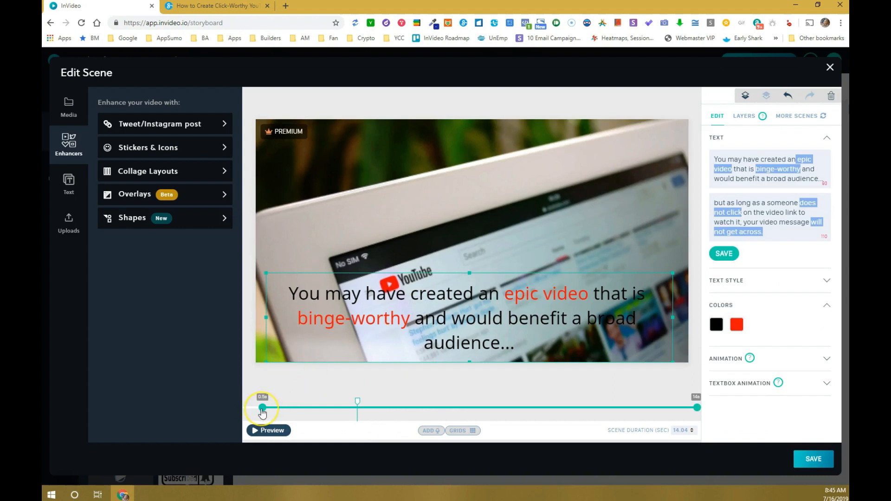
click(371, 196)
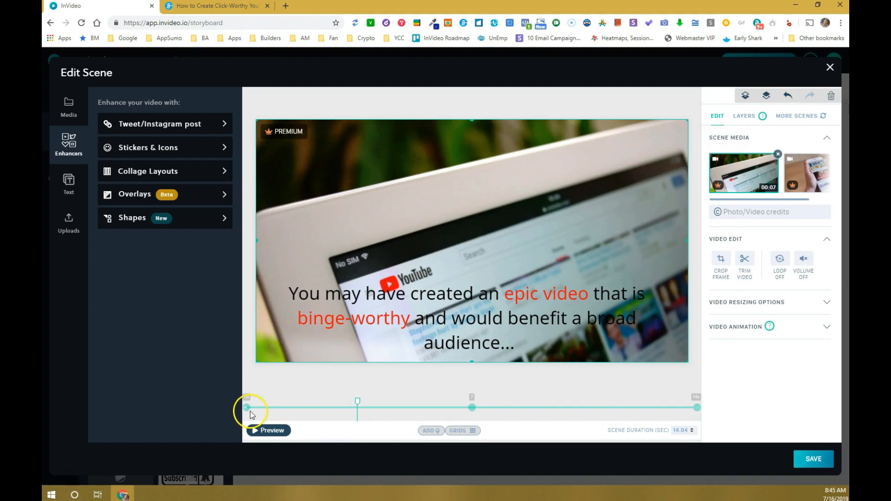
click(390, 319)
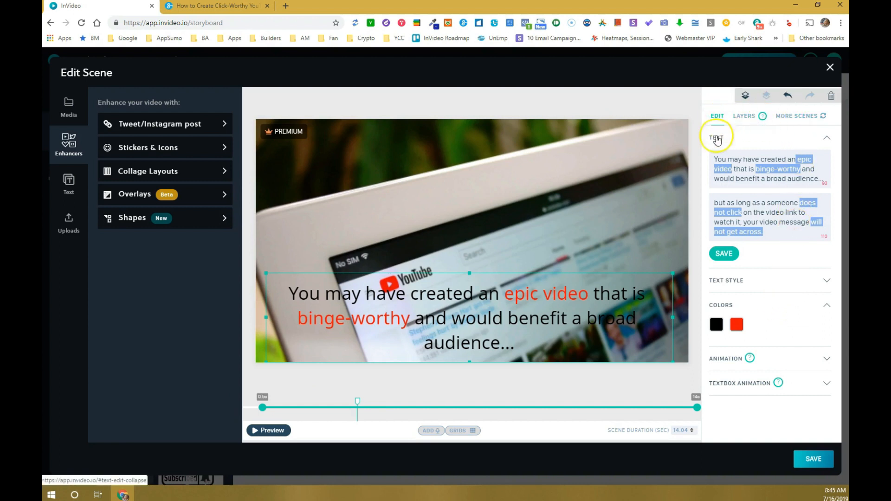
- Review the scene's layers and apply the second alternative scene look, with a light overlay behind black text and red highlights
click(742, 116)
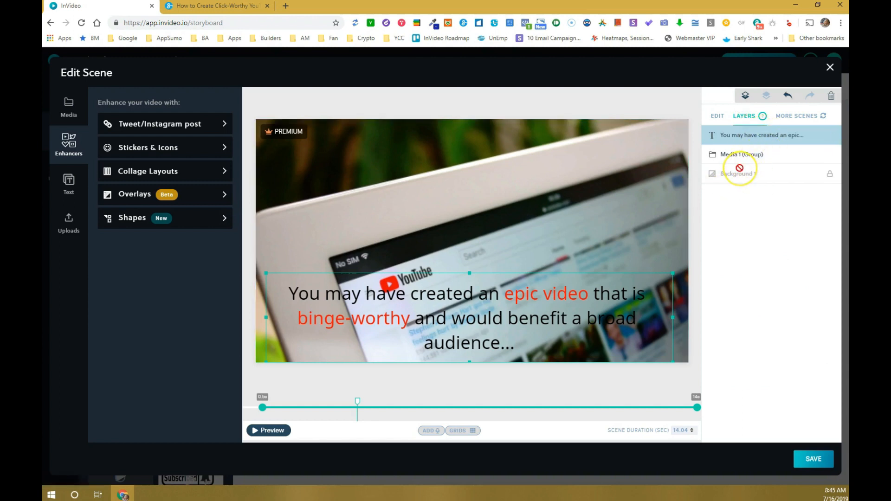
click(802, 121)
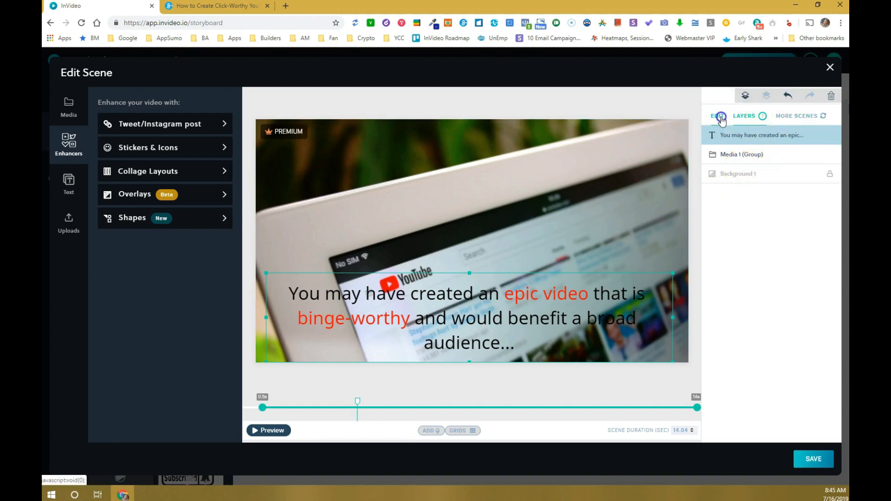
click(801, 120)
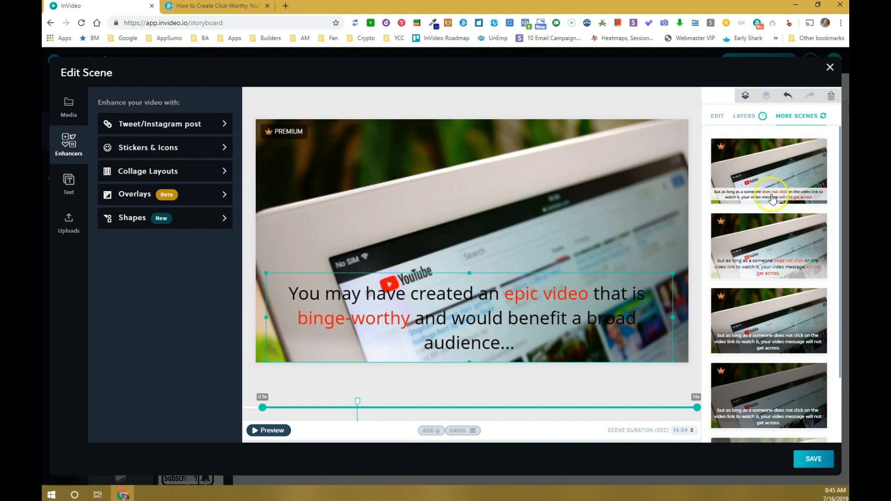
scroll(763, 257, down, 2)
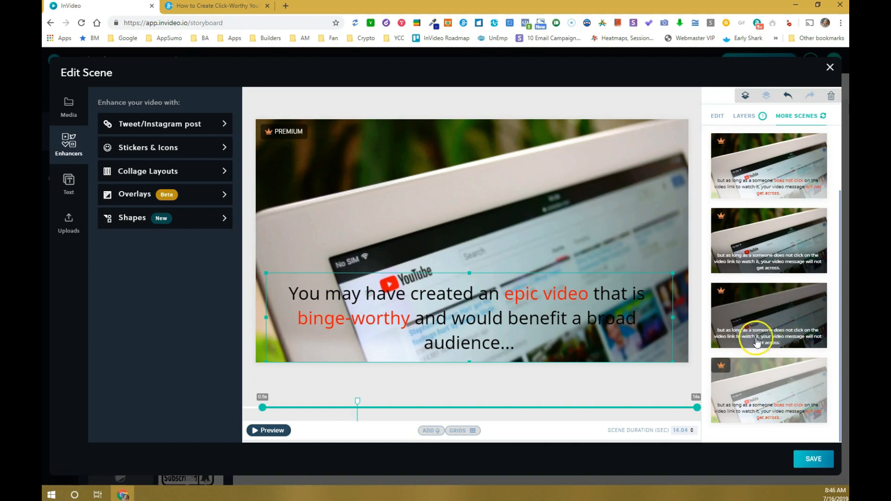
scroll(780, 341, up, 2)
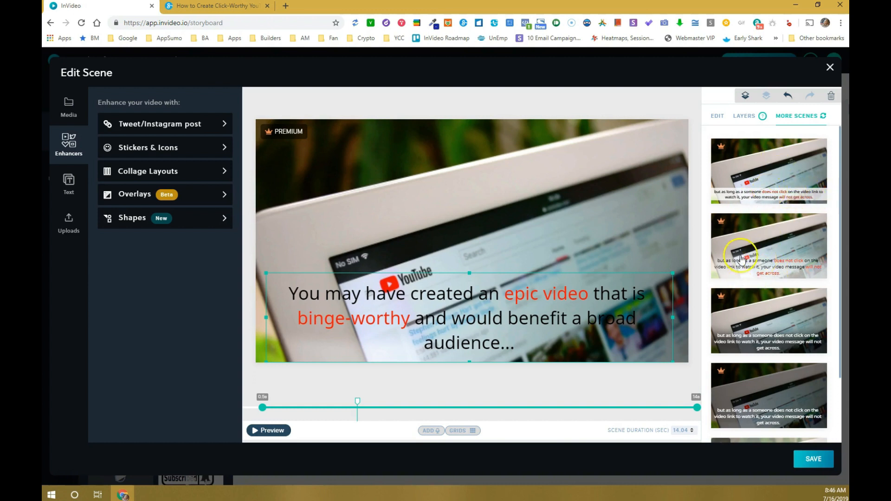
click(779, 237)
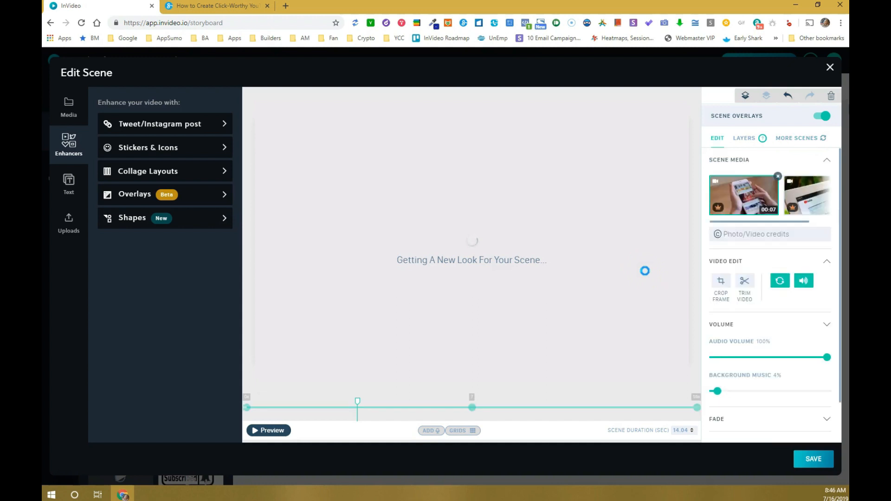
click(626, 314)
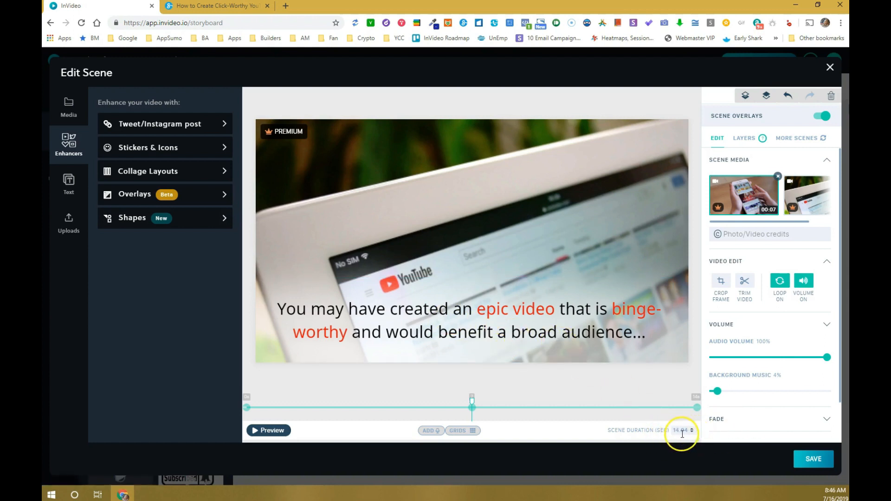
- Preview scene 2 and check its opening clip and second text block on the scene timeline
scroll(766, 306, down, 1)
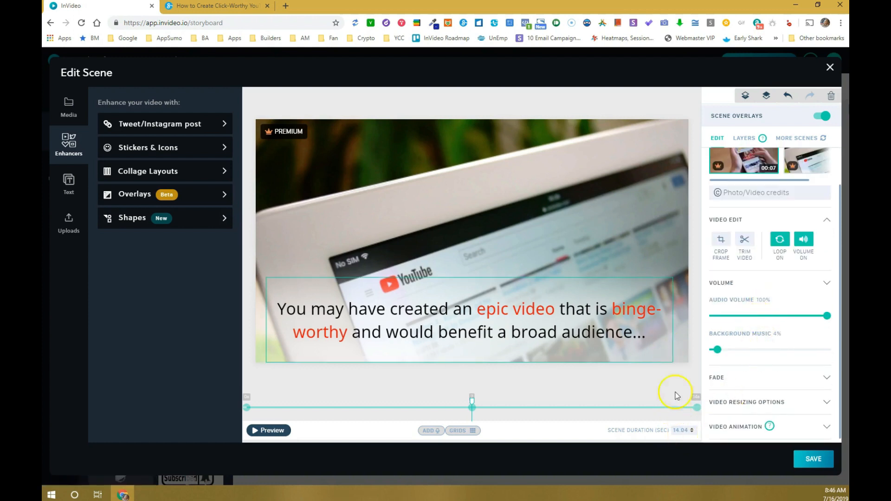
click(272, 431)
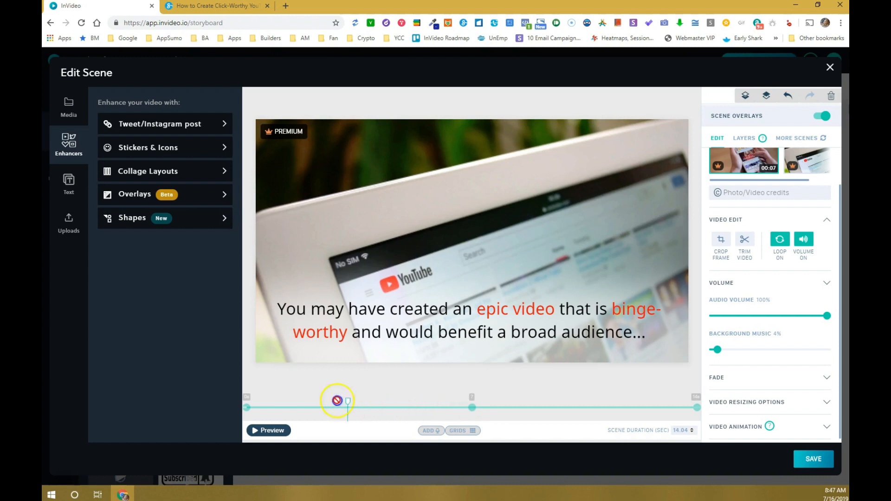
drag(285, 398, 286, 398)
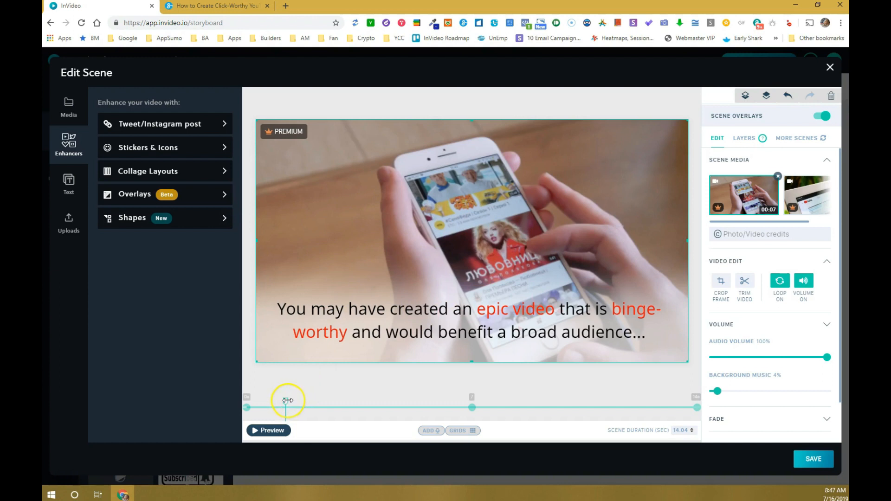
click(532, 399)
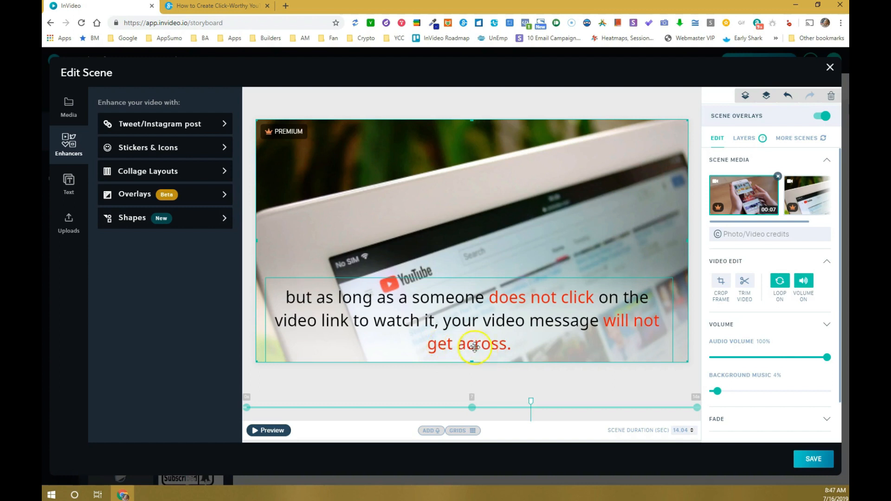
- Shrink scene 2's text box from its upper edge to a font size of 70.11 and save the scene
click(468, 300)
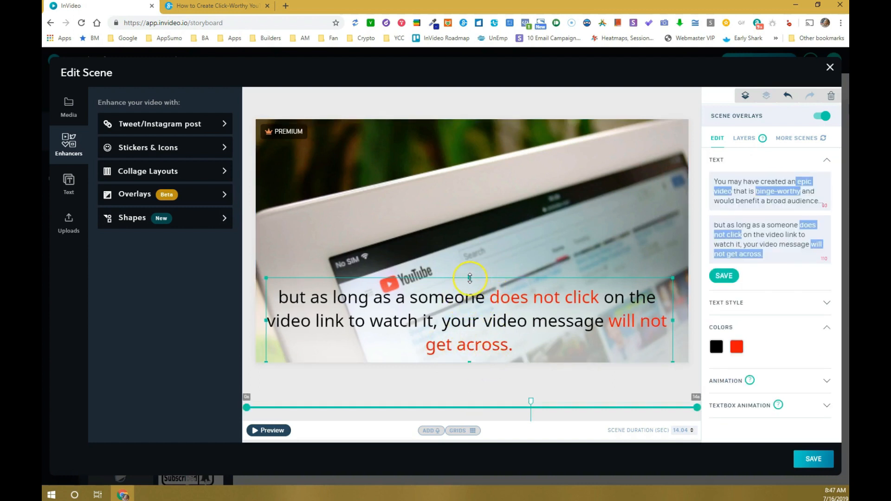
drag(469, 278, 470, 290)
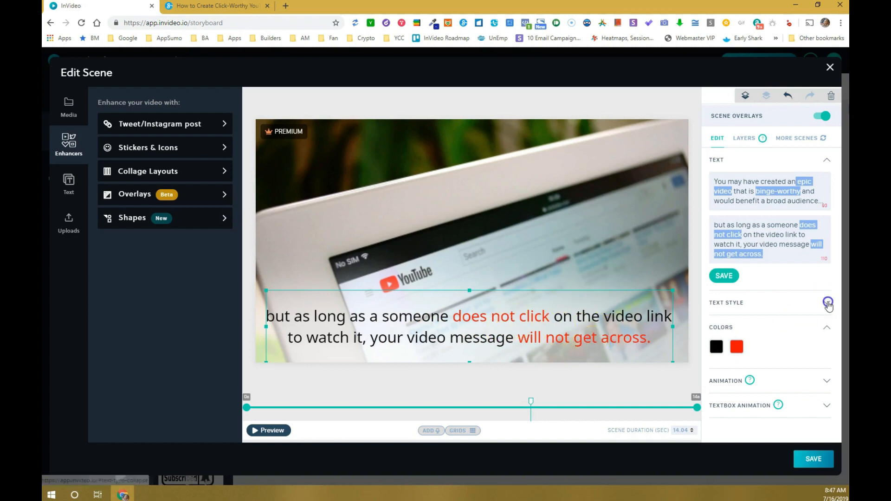
click(783, 304)
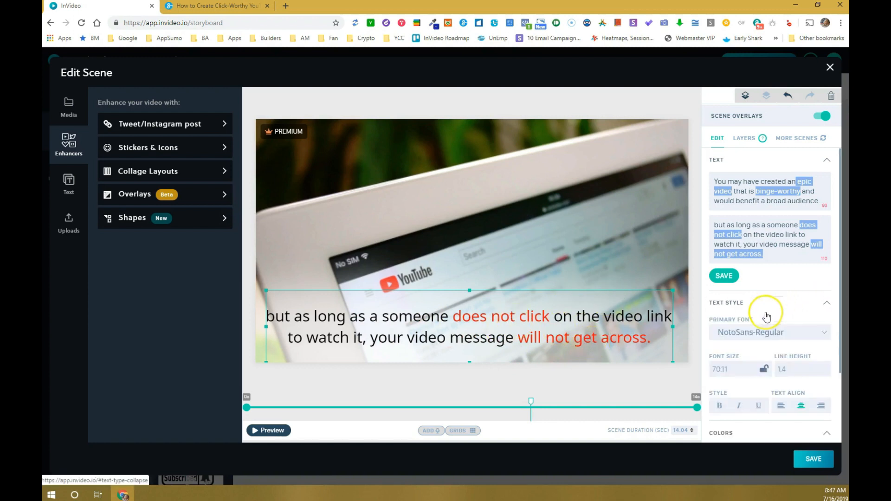
scroll(712, 369, down, 2)
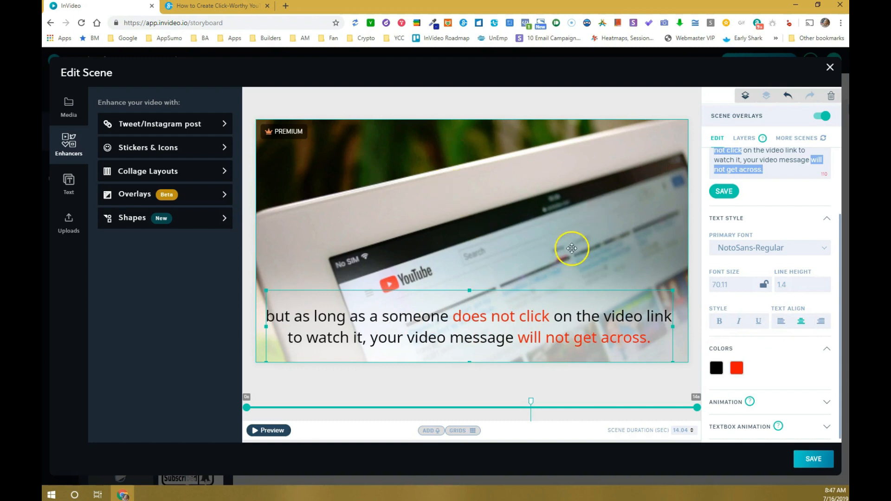
click(812, 460)
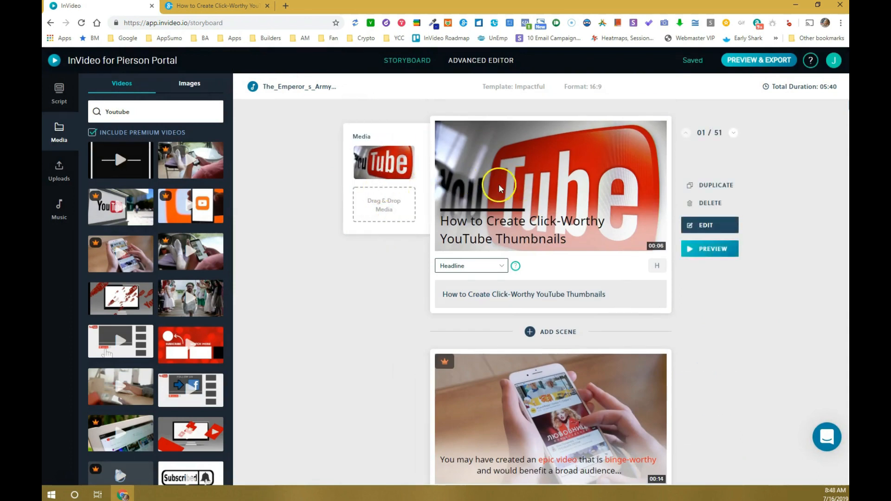
- Remove the comma after "would like" in the text of scene 3
scroll(370, 278, down, 2)
scroll(370, 278, down, 1)
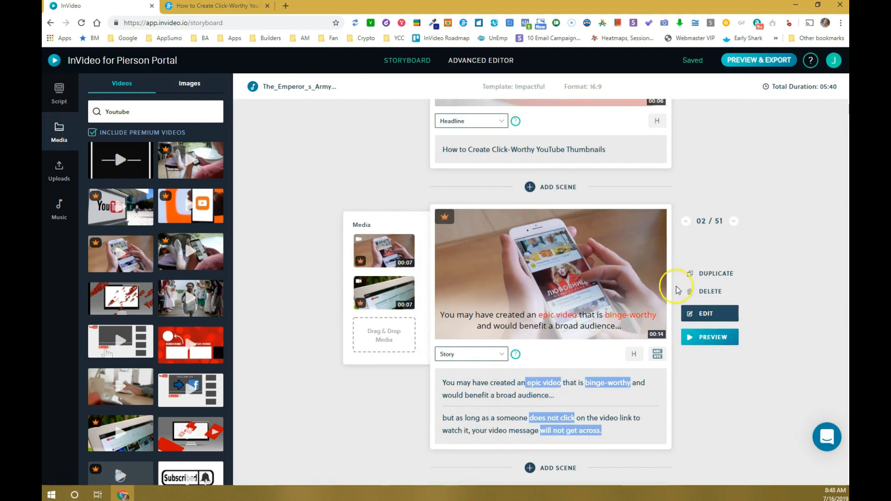
scroll(672, 289, down, 2)
scroll(668, 287, down, 4)
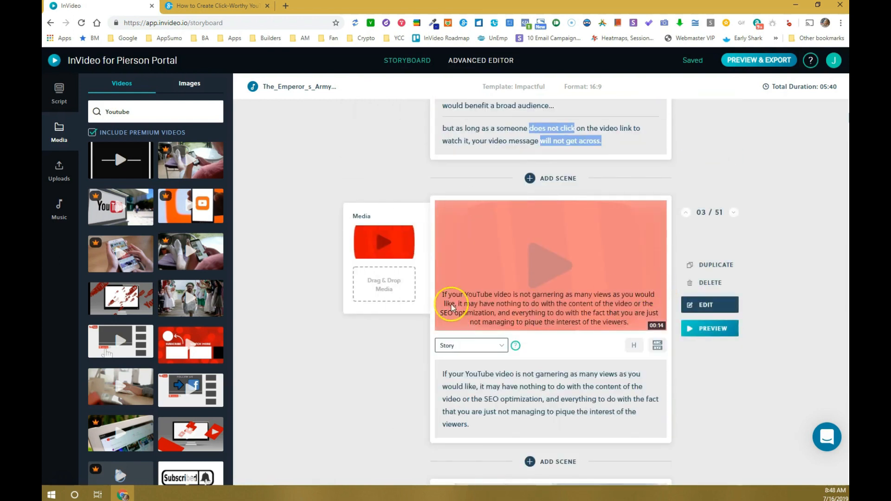
scroll(547, 333, down, 7)
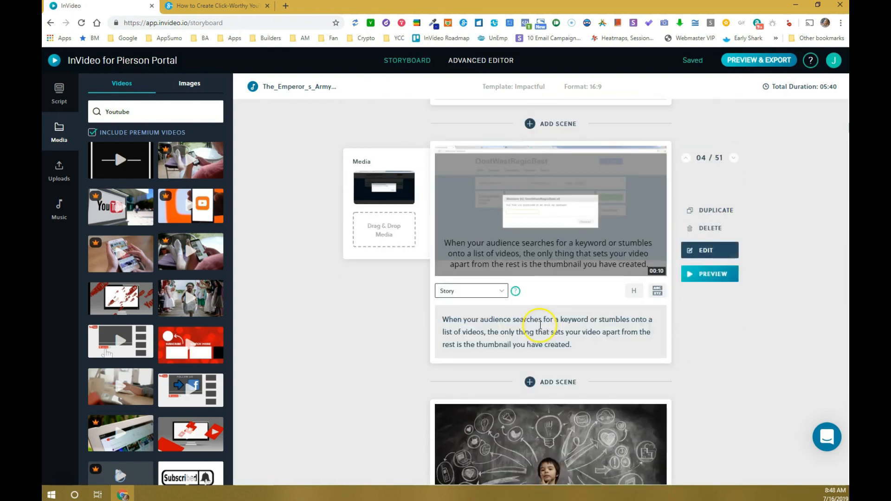
scroll(536, 318, up, 5)
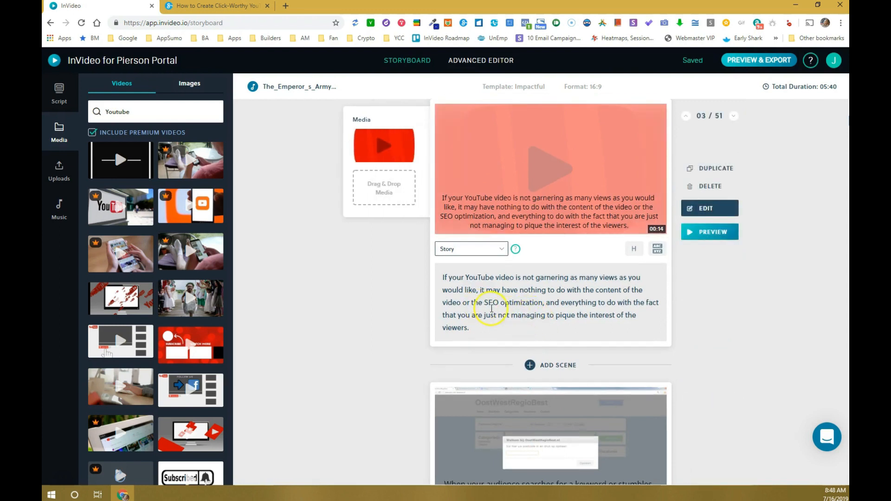
scroll(516, 301, up, 1)
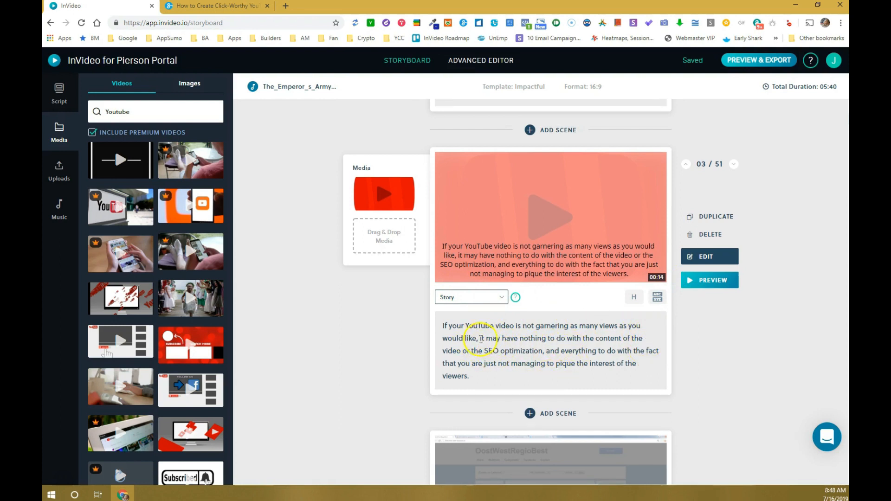
click(481, 339)
key(BackSpace)
key(BackSpace)
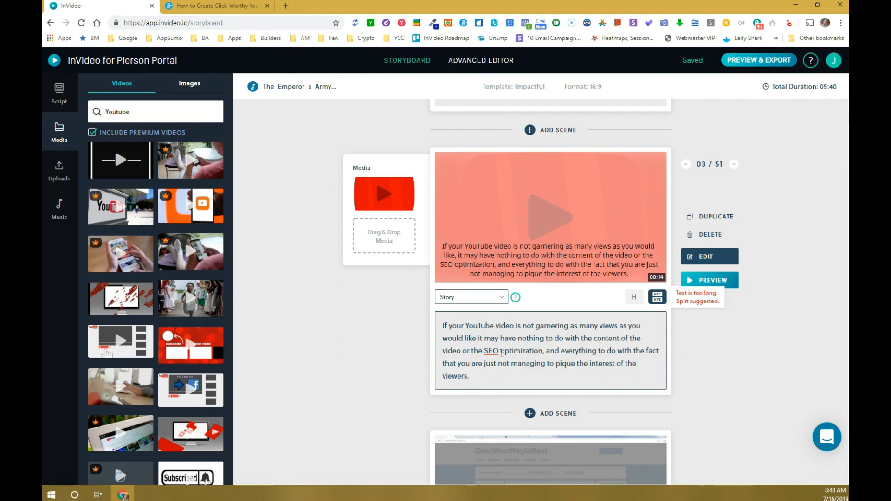
text(..)
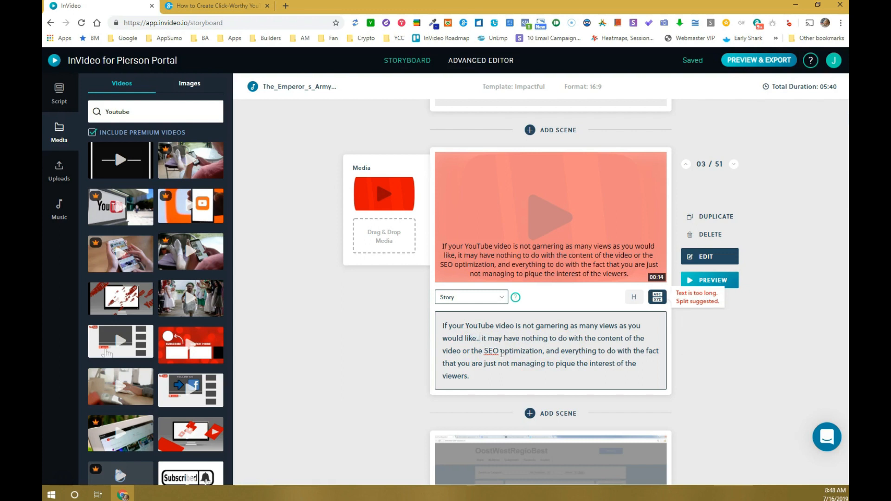
key(BackSpace)
key(BackSpace)
key(BackSpace)
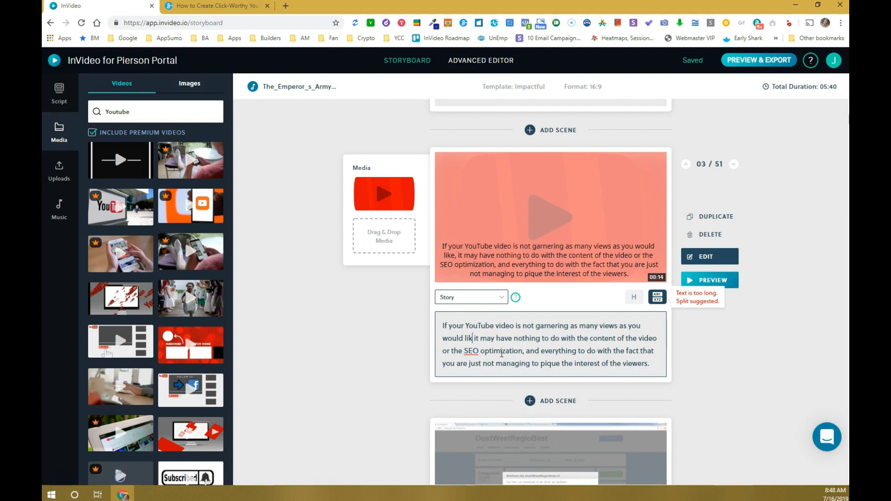
text(e)
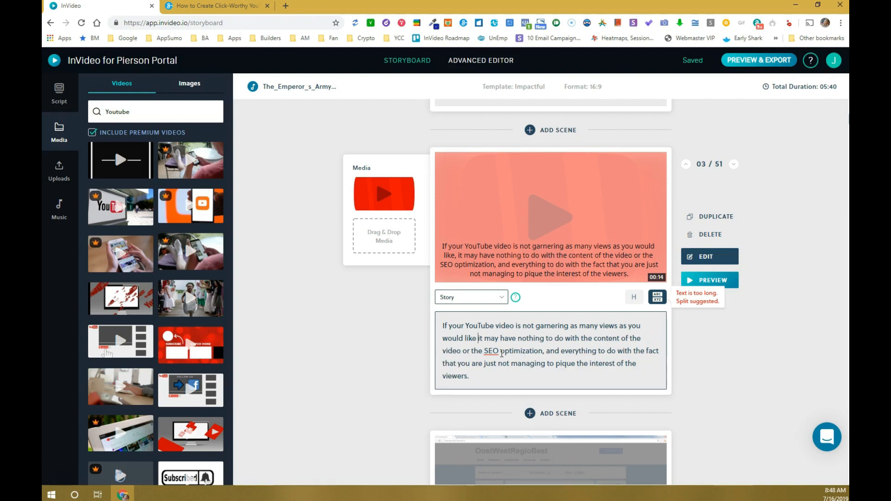
- Split scene 3's text after "would like" so that "it may have nothing to do" starts a second text block
key(Delete)
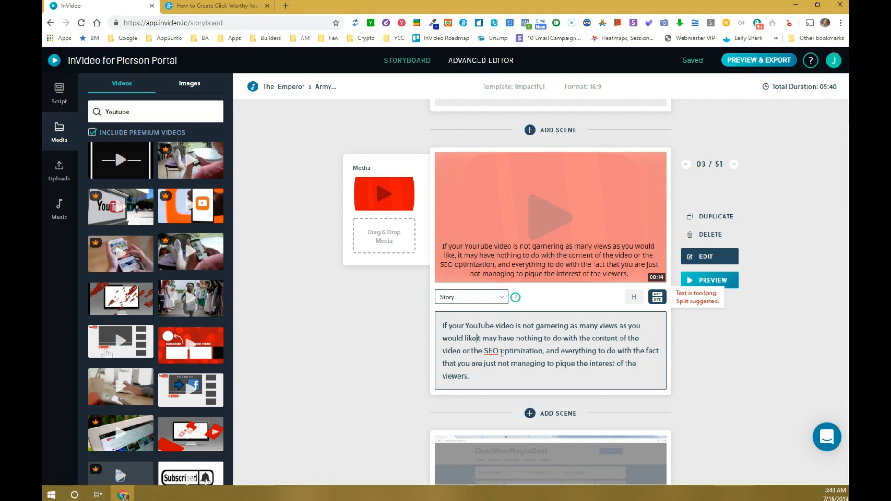
key(Return)
key(Return)
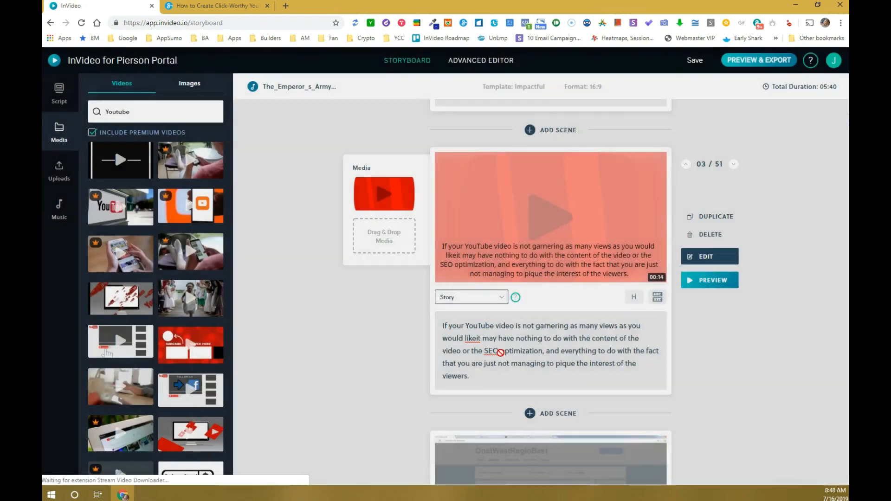
click(478, 388)
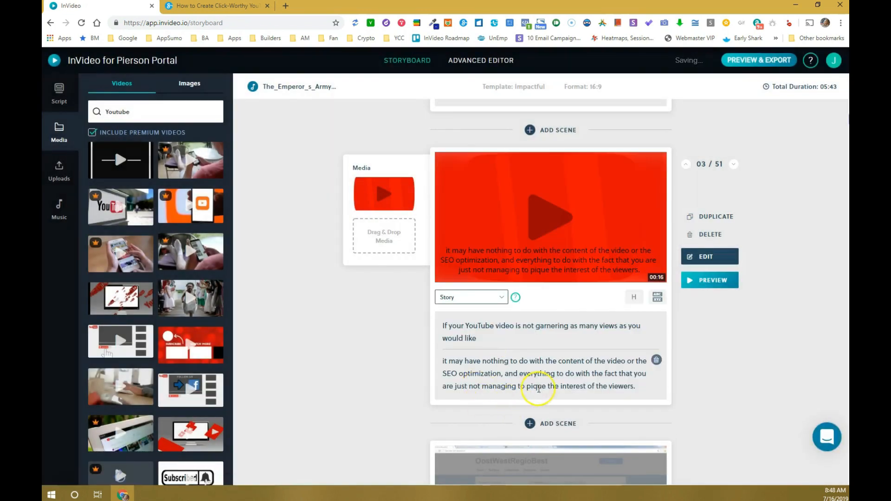
- Remove the comma after "SEO optimization" and split scene 3's text there, so "and everything to do" starts a third block
click(501, 374)
key(BackSpace)
key(BackSpace)
key(Return)
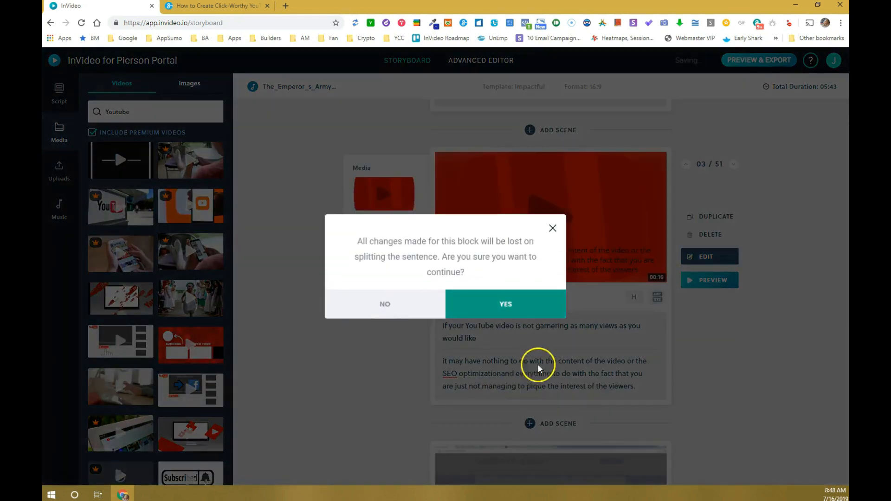
click(520, 307)
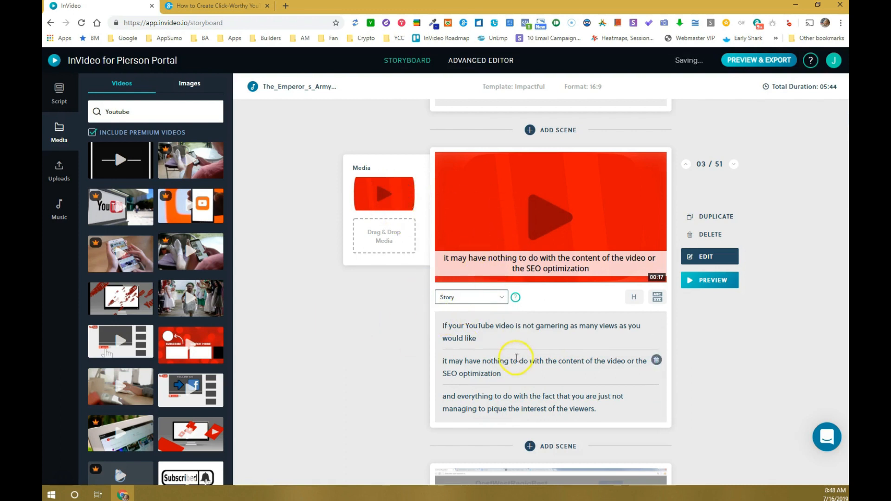
- Replace scene 3's media with the premium stock clip of YouTube on a tablet, untrimmed, and preview the scene
scroll(183, 343, down, 3)
scroll(176, 358, down, 3)
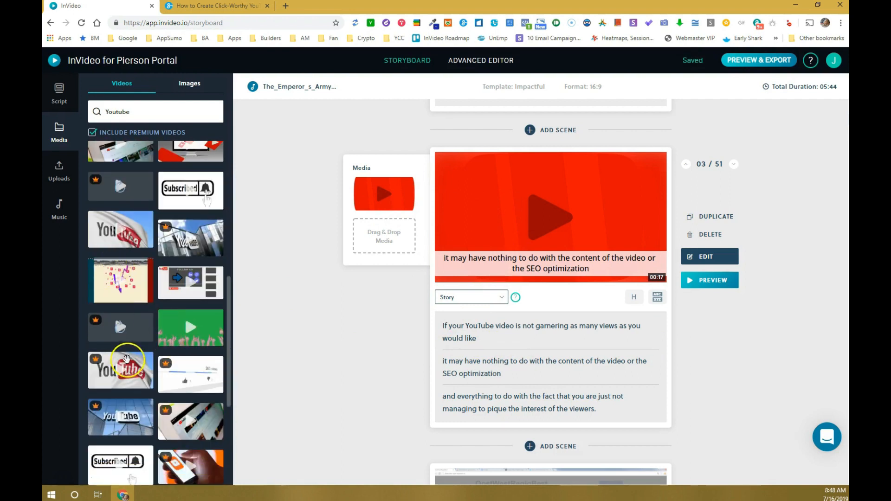
scroll(127, 359, down, 4)
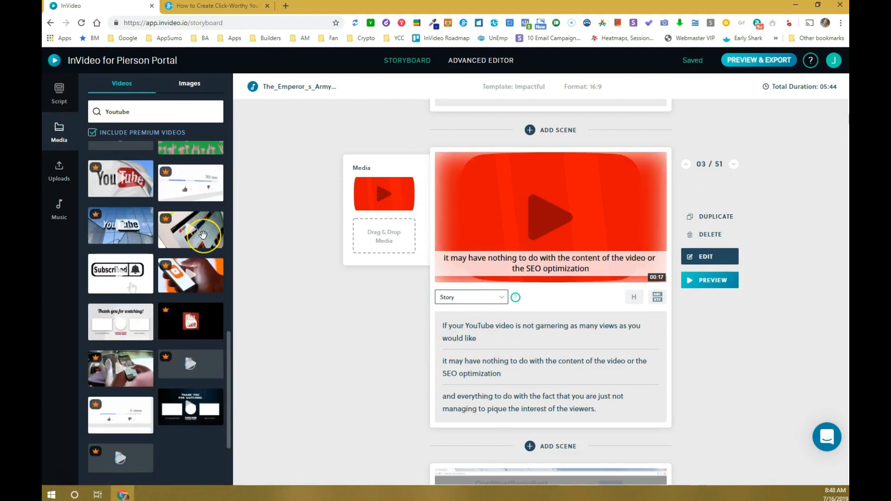
drag(203, 234, 366, 201)
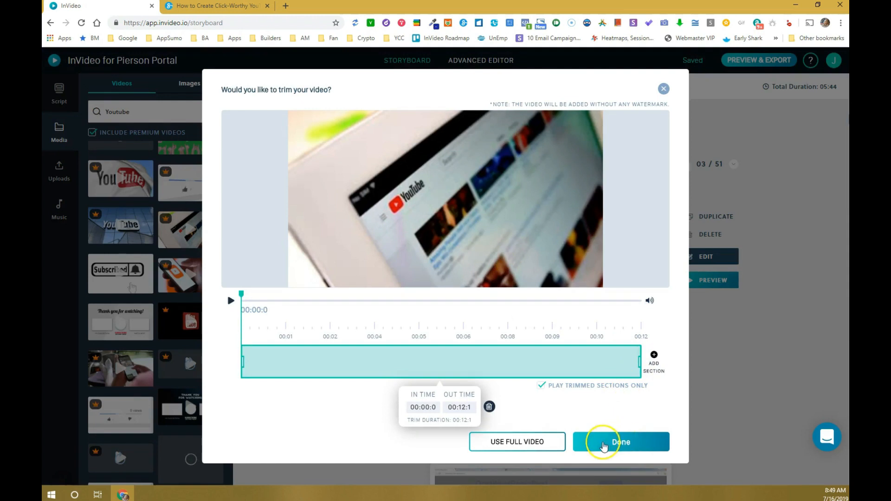
click(620, 438)
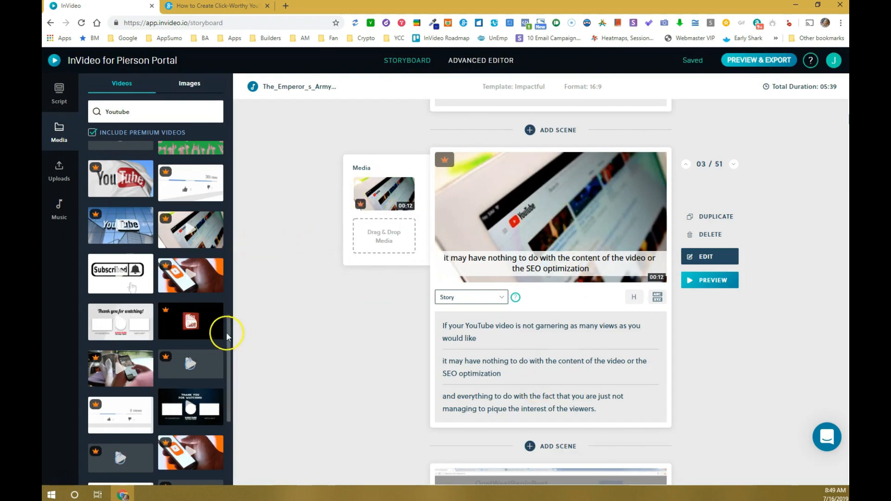
click(706, 278)
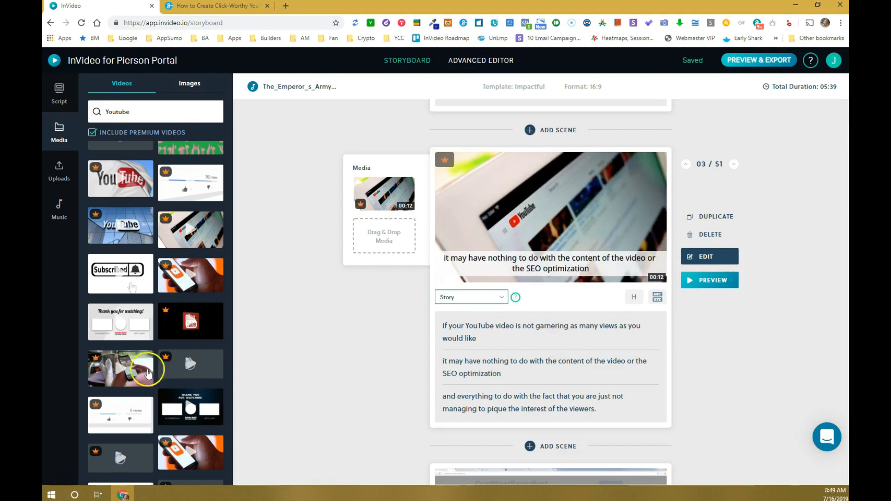
- Add the clip of a person browsing on a phone as scene 3's second media, and try to reorder the two clips
drag(148, 373, 415, 250)
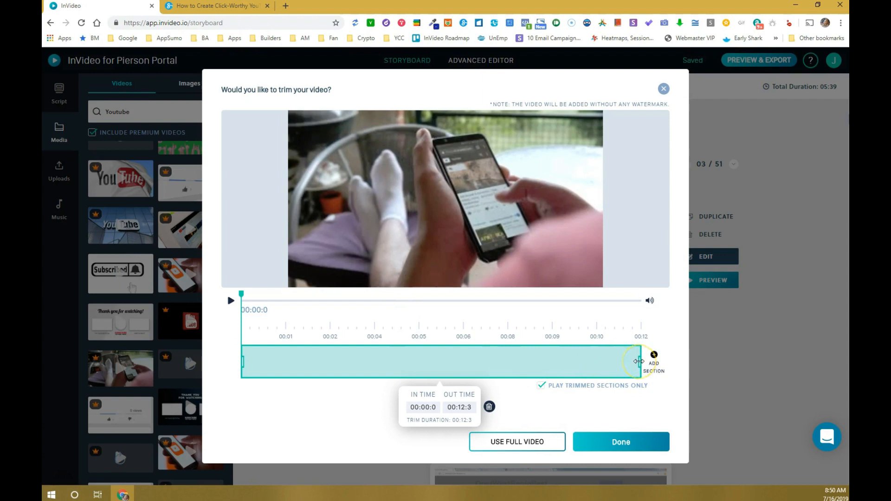
click(620, 438)
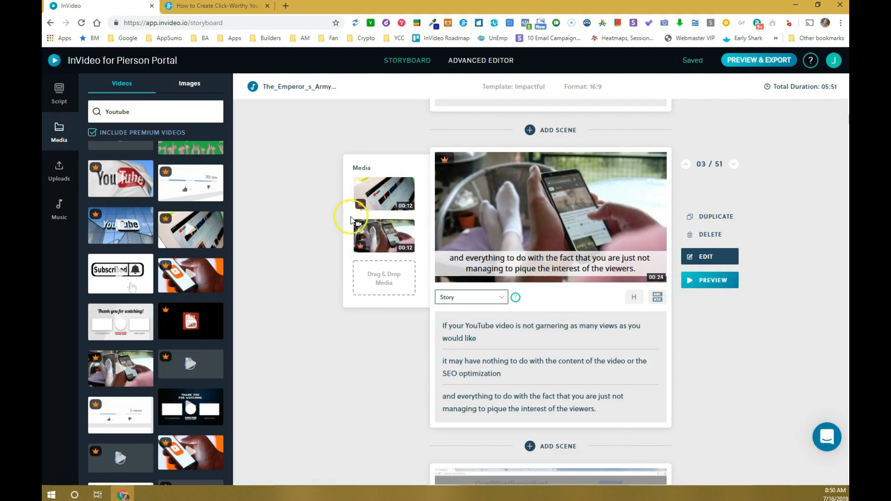
drag(381, 195, 380, 268)
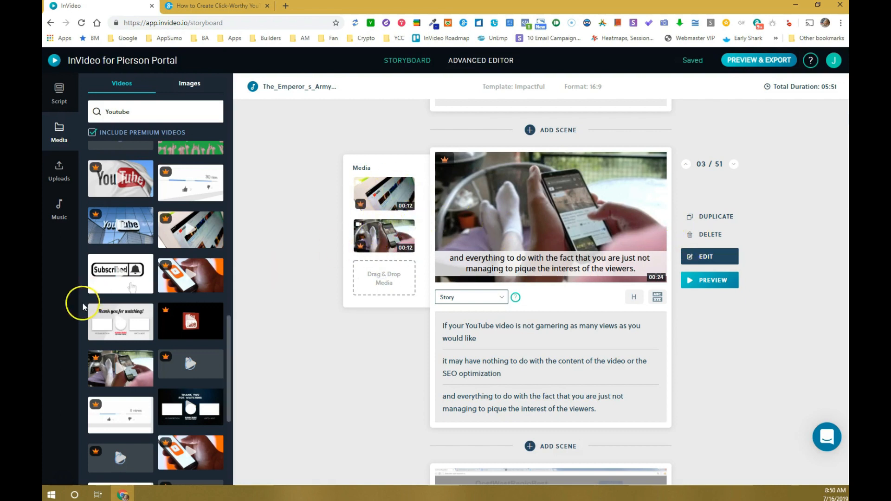
- Replace scene 3's first media with the untrimmed clip of a person browsing on a phone
drag(140, 337, 402, 188)
drag(132, 363, 387, 196)
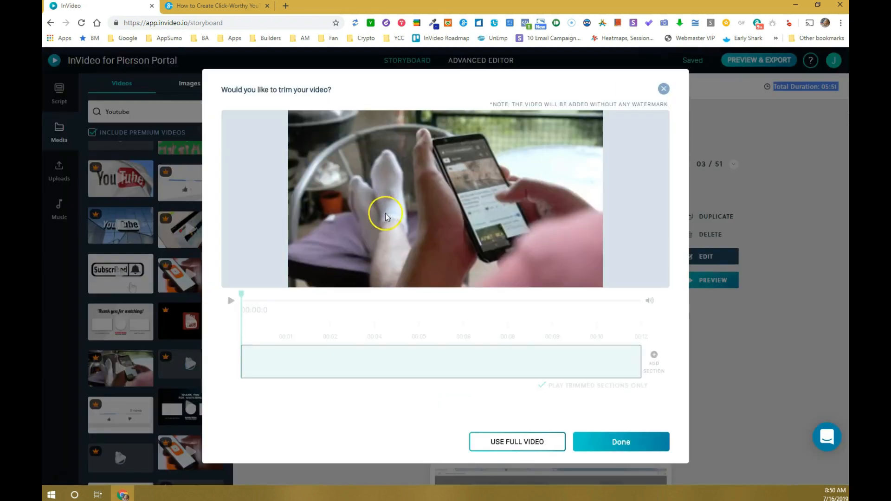
click(616, 438)
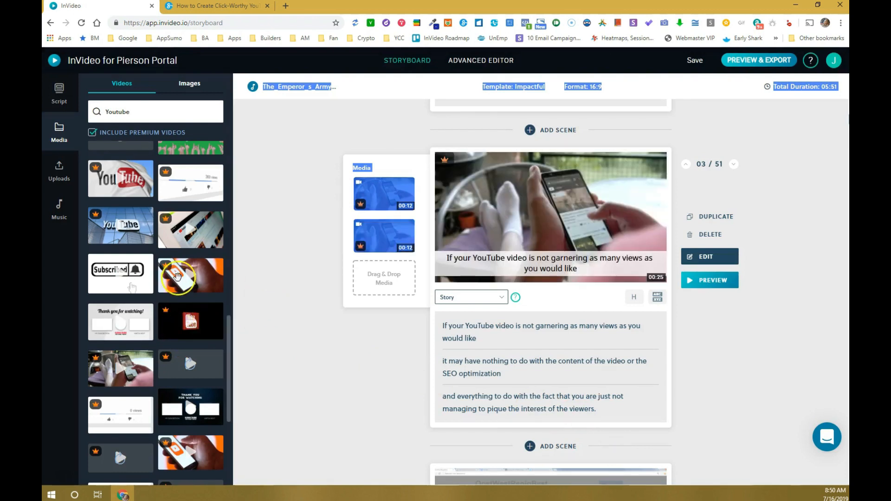
- Replace scene 3's second media with the untrimmed clip of YouTube on a tablet
drag(176, 235, 273, 246)
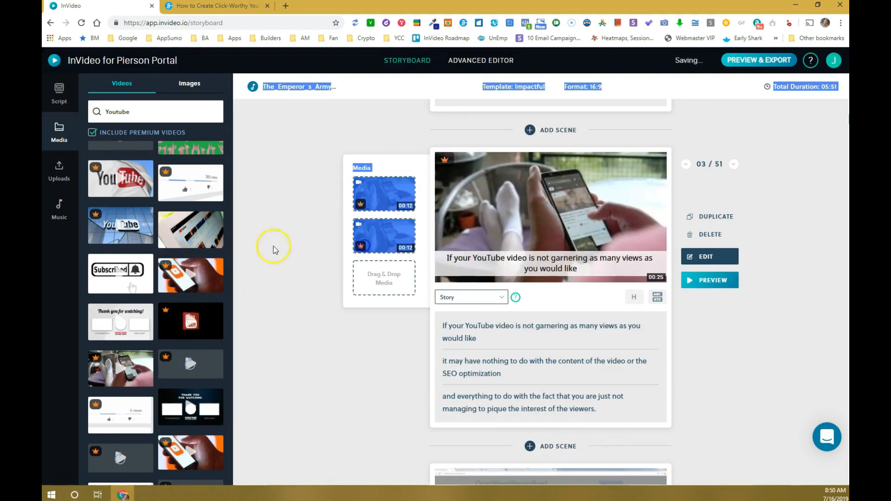
click(326, 249)
drag(172, 233, 373, 240)
click(629, 442)
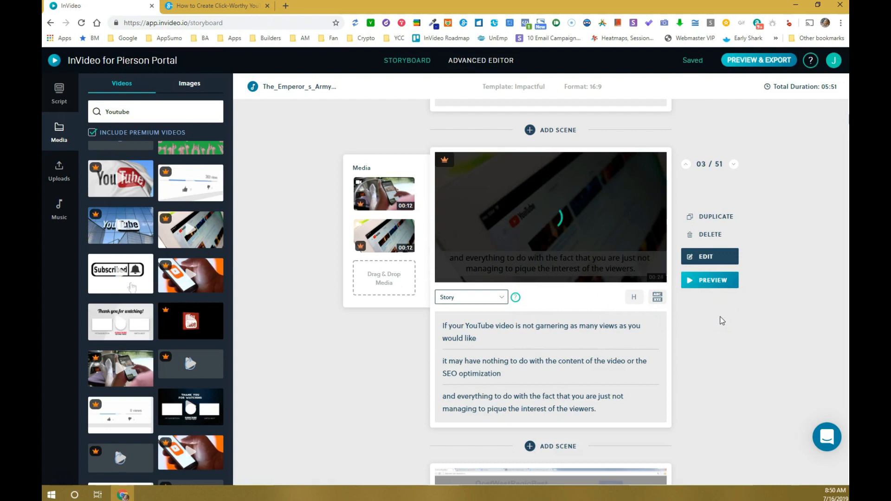
- Highlight the phrases "garnering as many views" and "pique the interest of the viewers" in scene 3's text
click(723, 301)
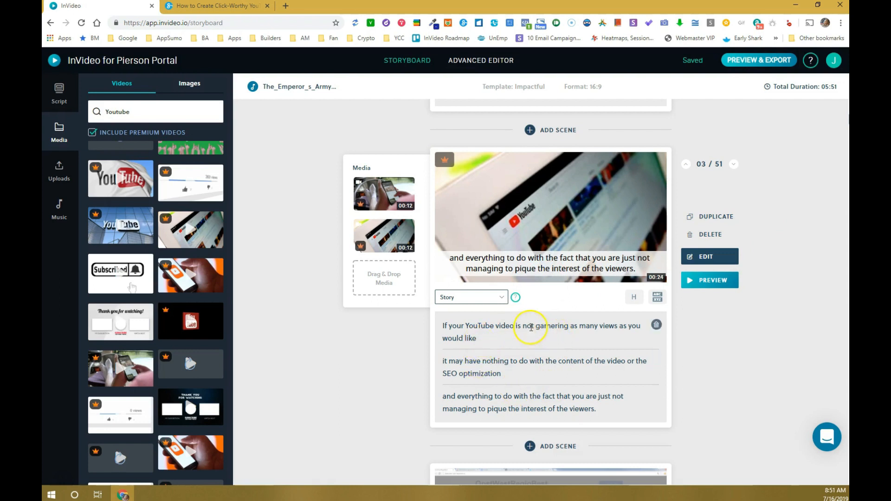
drag(536, 326, 618, 326)
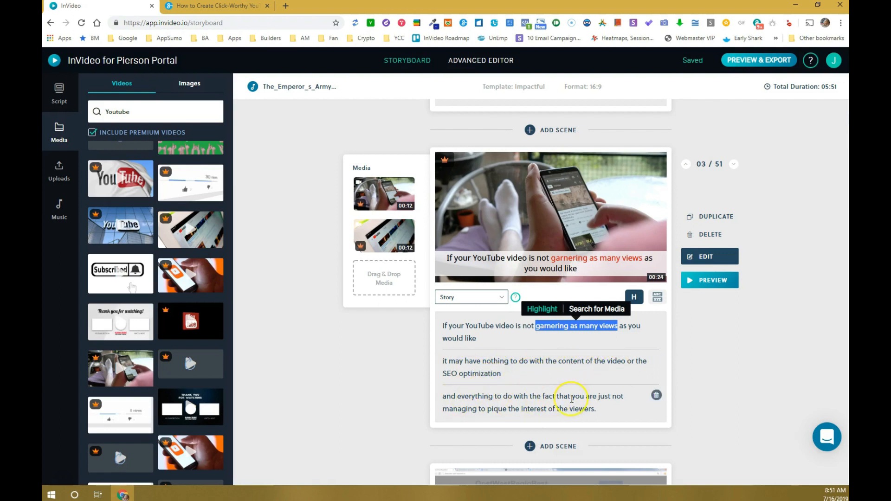
drag(486, 409, 594, 410)
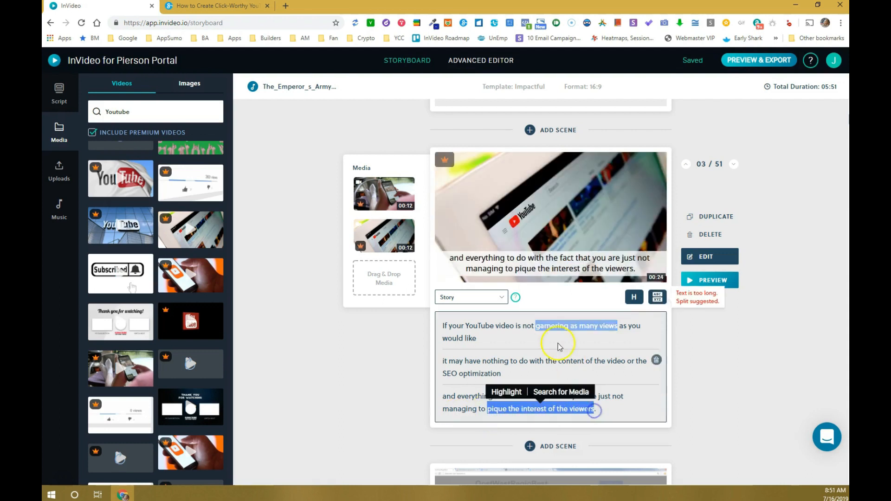
click(510, 392)
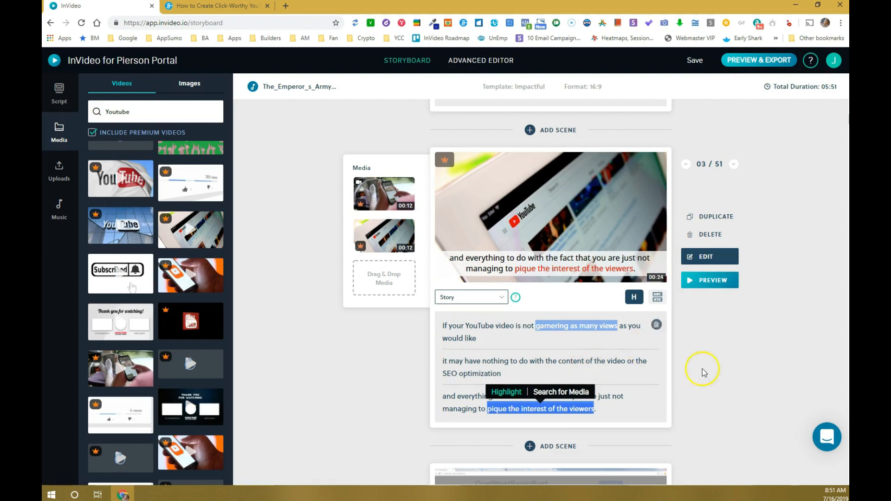
- Split scene 4's text into two lines after "a list of videos", accepting the loss of the block's other changes
scroll(649, 373, down, 3)
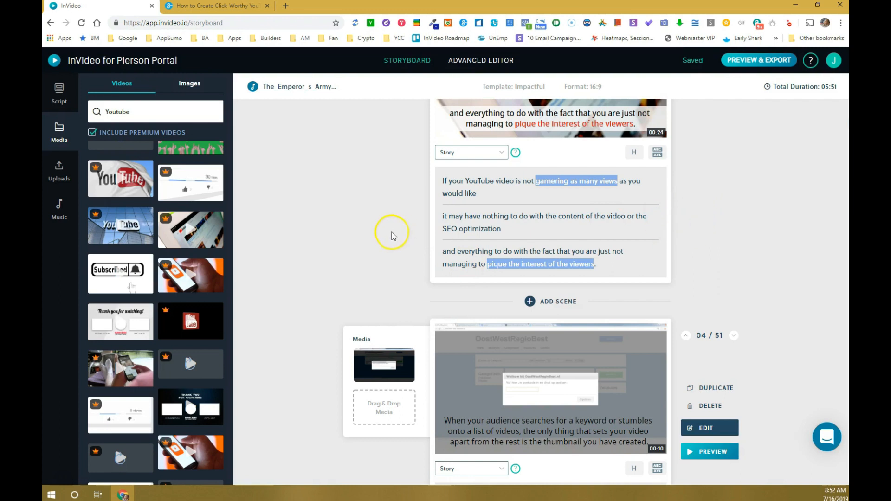
drag(838, 87, 788, 88)
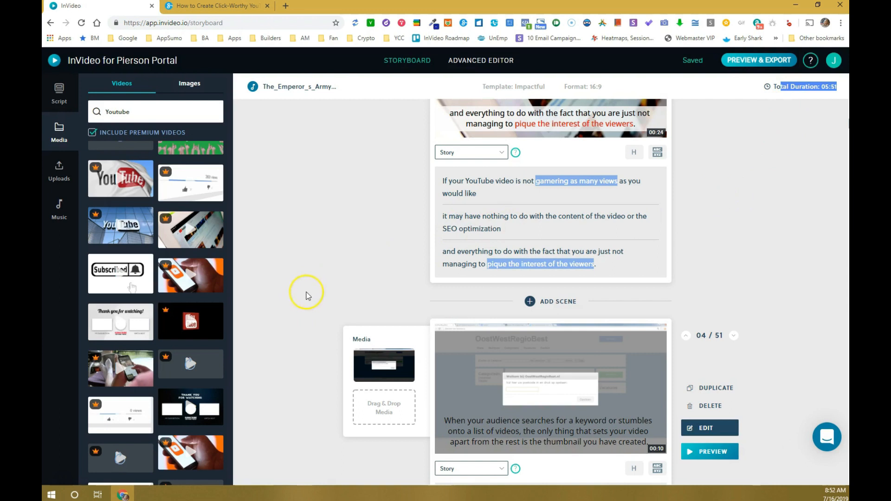
scroll(527, 382, down, 2)
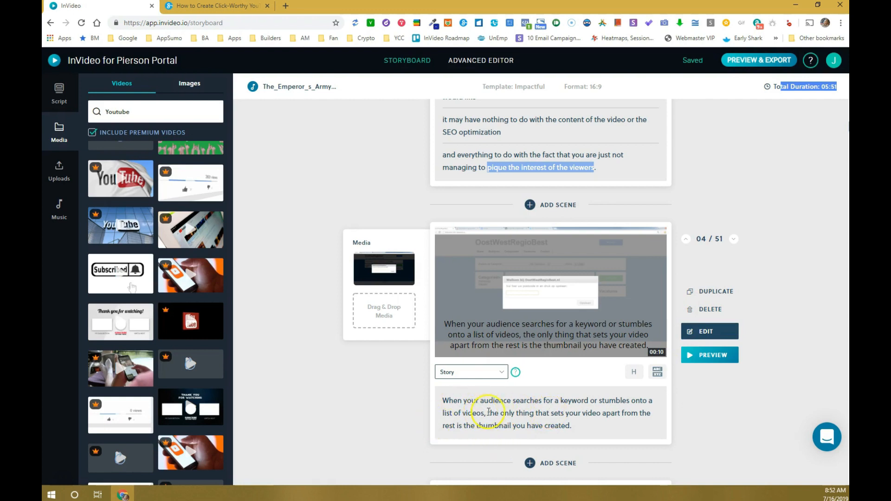
scroll(372, 374, down, 3)
scroll(372, 373, up, 4)
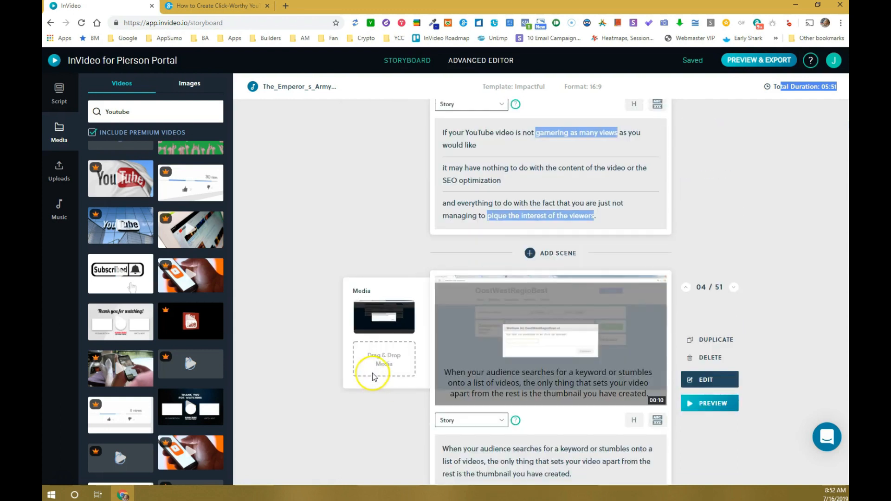
scroll(372, 372, down, 3)
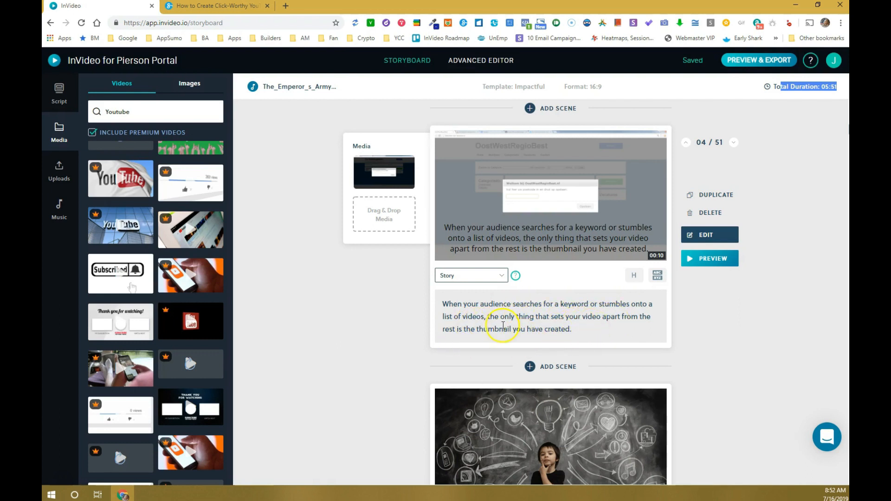
click(487, 317)
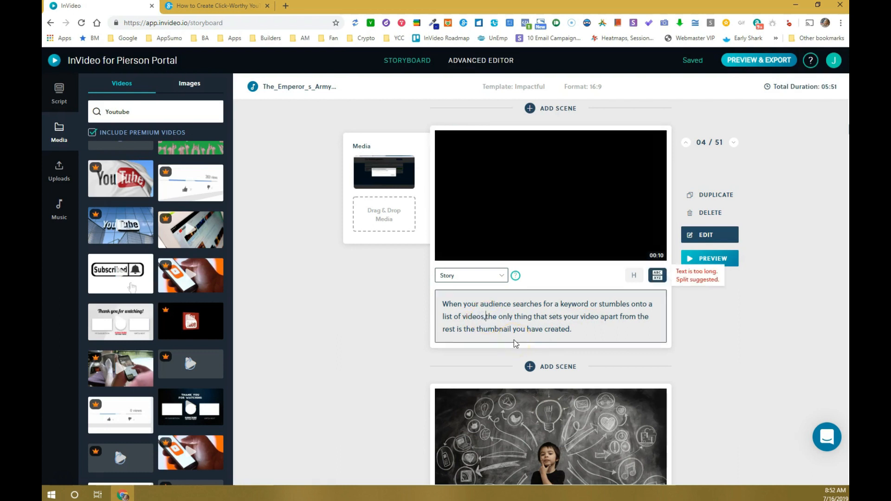
key(Return)
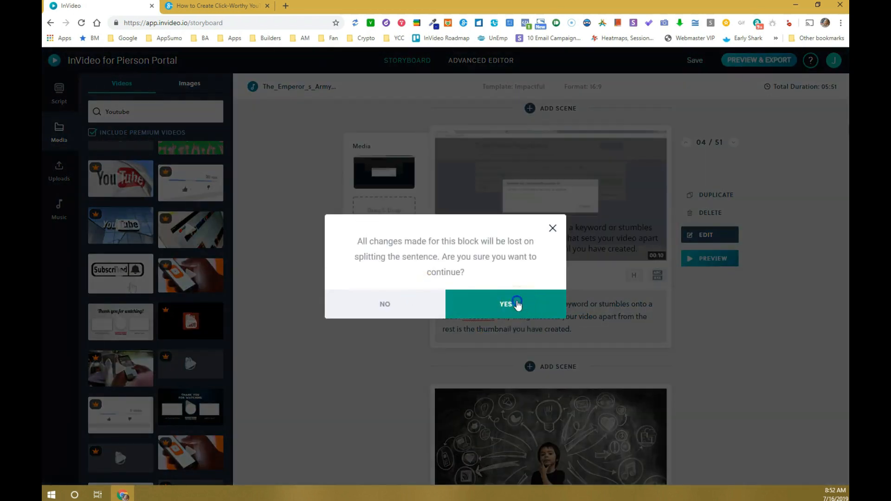
click(515, 304)
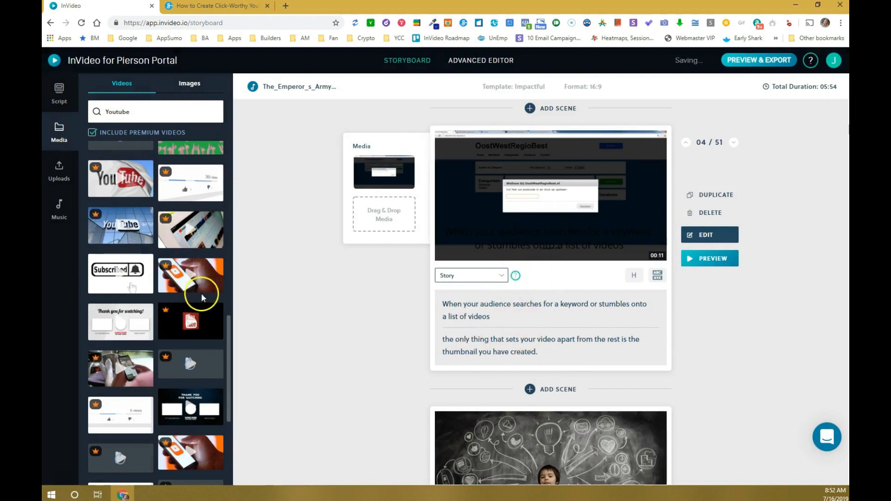
- Replace scene 4's media with the full-length premium clip of a hand holding a phone with the orange play logo
drag(176, 284, 370, 188)
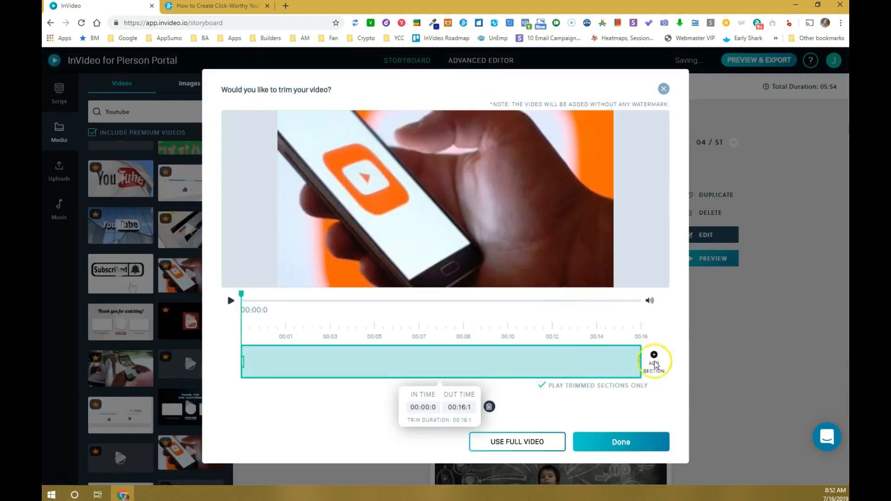
click(621, 444)
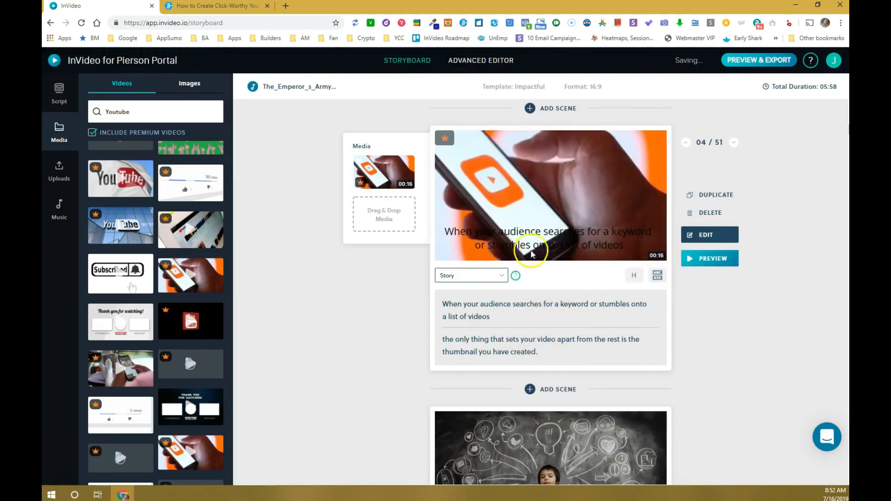
- Change scene 4's type to Quote and enter the author's full name as the quote's source
click(499, 275)
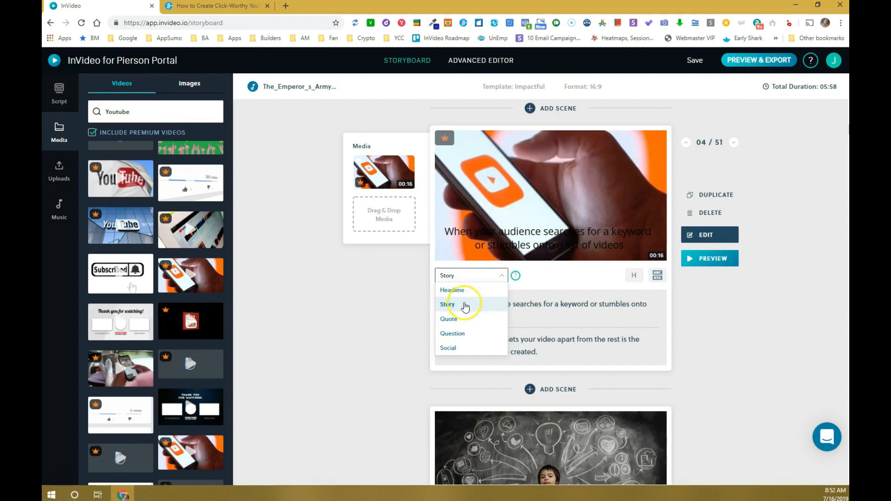
click(461, 320)
click(500, 293)
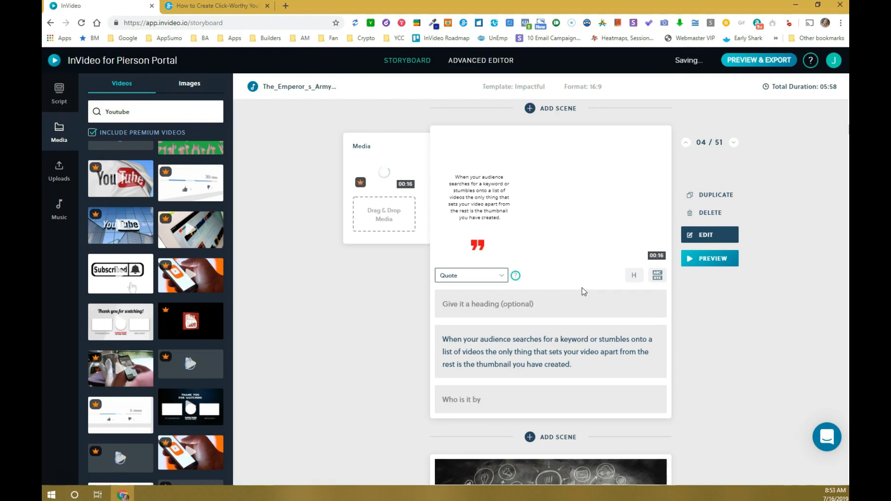
click(566, 294)
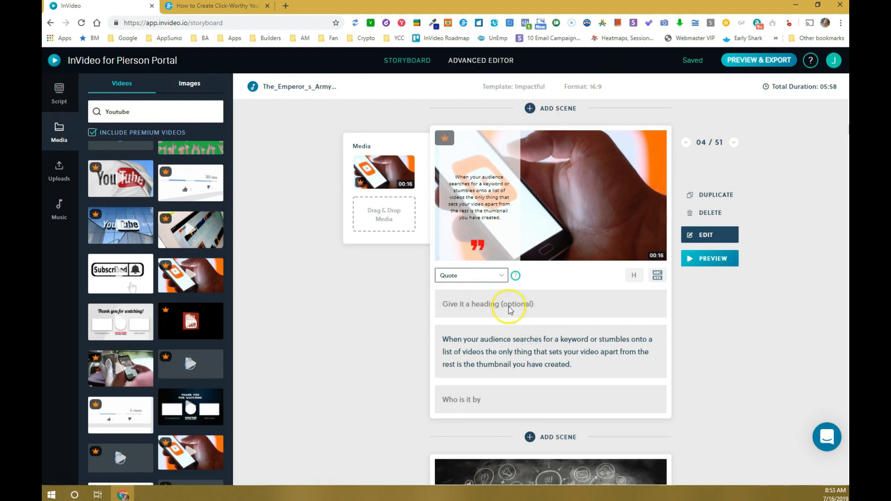
click(482, 399)
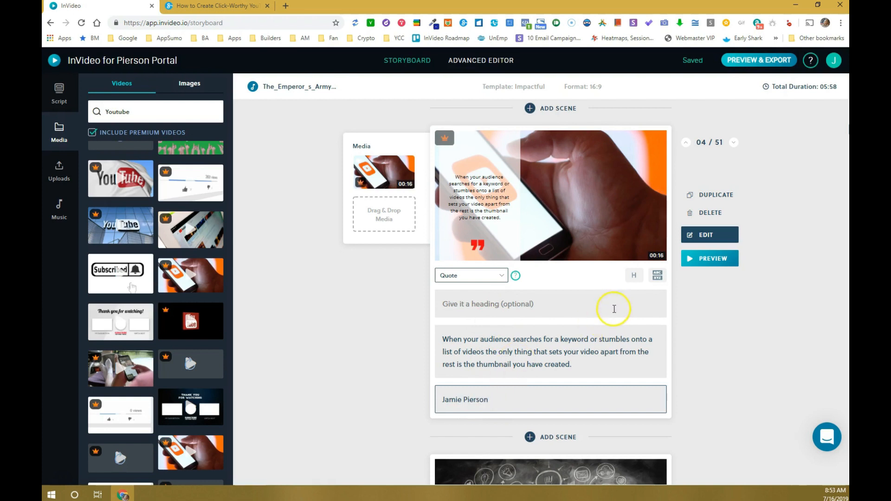
click(563, 351)
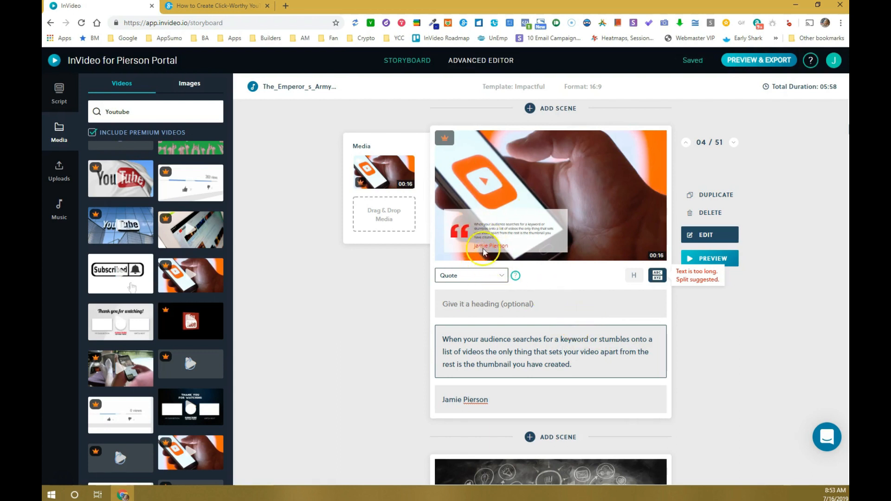
click(539, 355)
- Switch scene 4's type back to Story
click(464, 276)
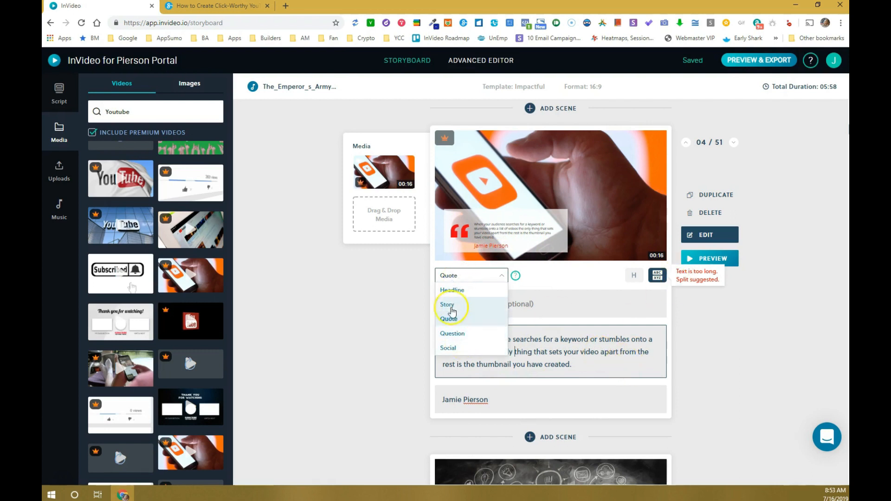
click(450, 307)
click(501, 293)
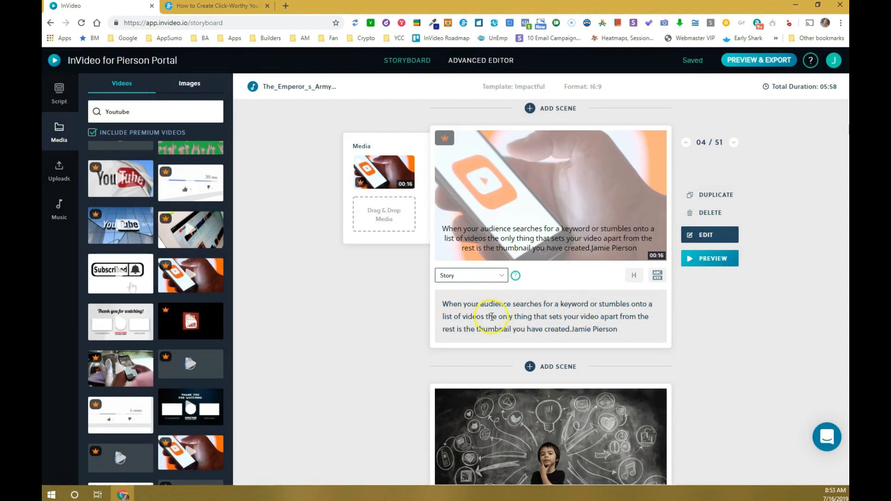
- Remove the author's name from the end of scene 4's text and split the text before "the only thing"
click(484, 317)
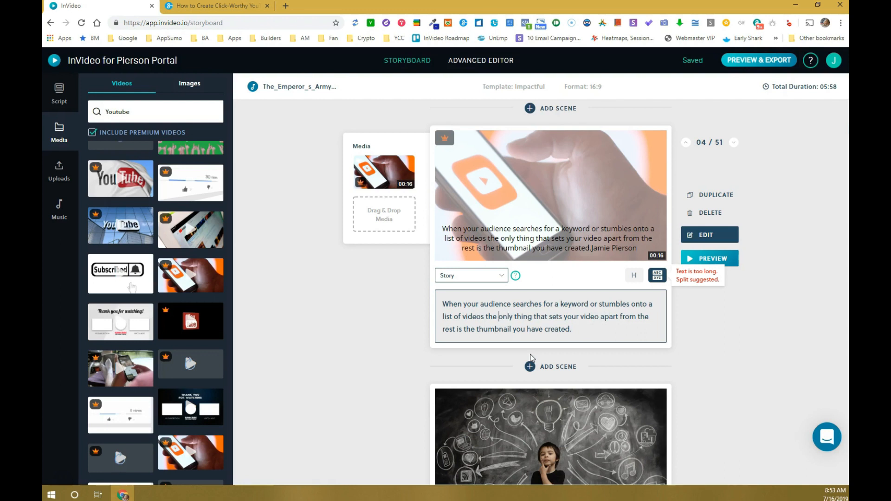
key(Return)
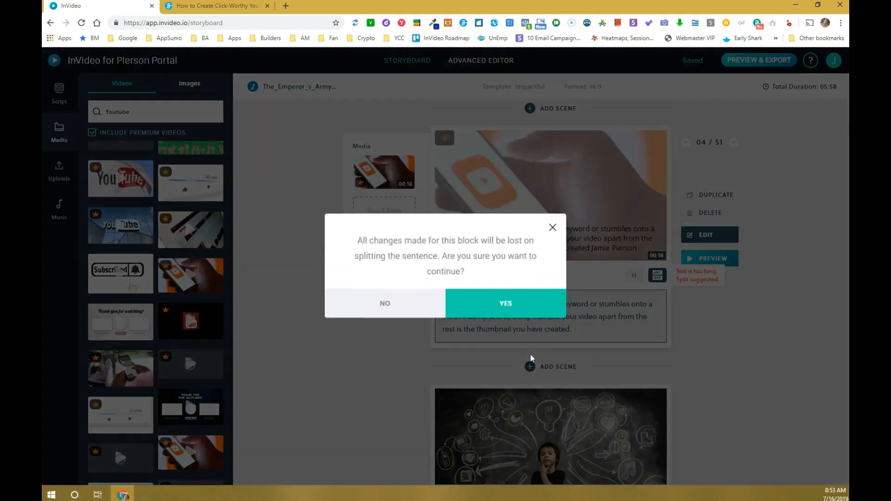
click(497, 299)
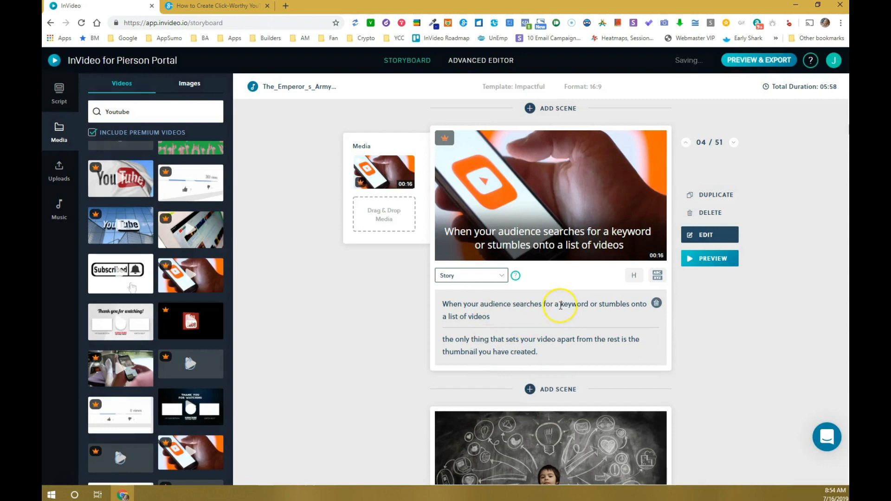
- Highlight "searches for a keyword" and "is the thumbnail" in scene 4's text, and preview the scene
drag(513, 304, 589, 305)
click(634, 275)
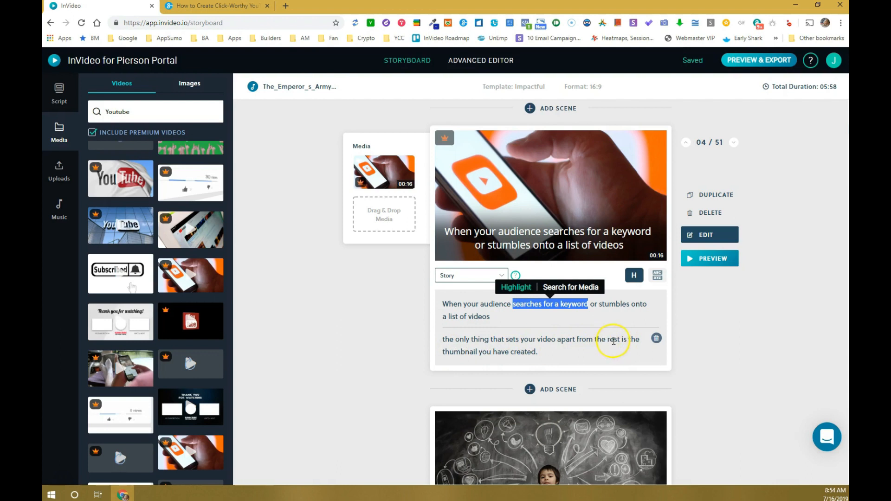
drag(621, 339, 478, 351)
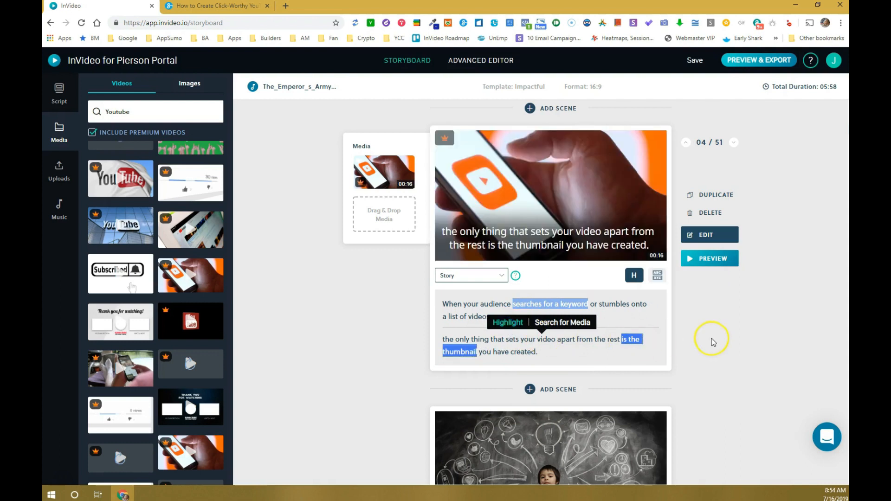
click(715, 264)
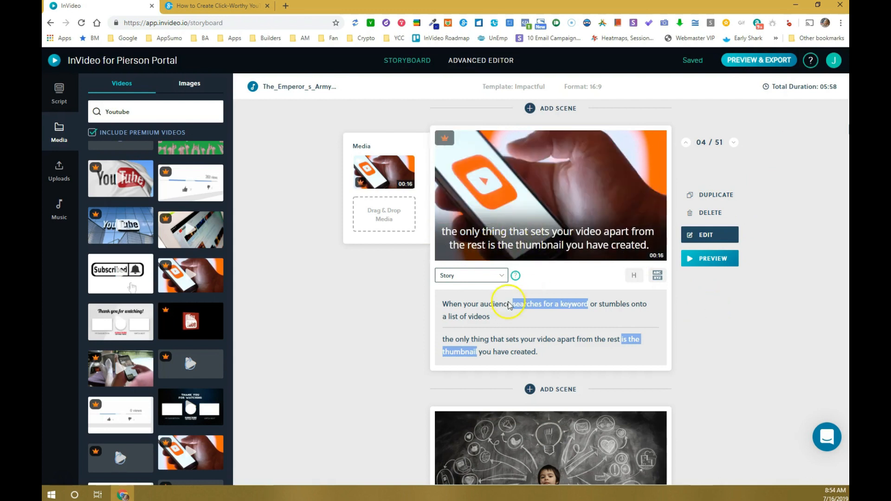
click(705, 261)
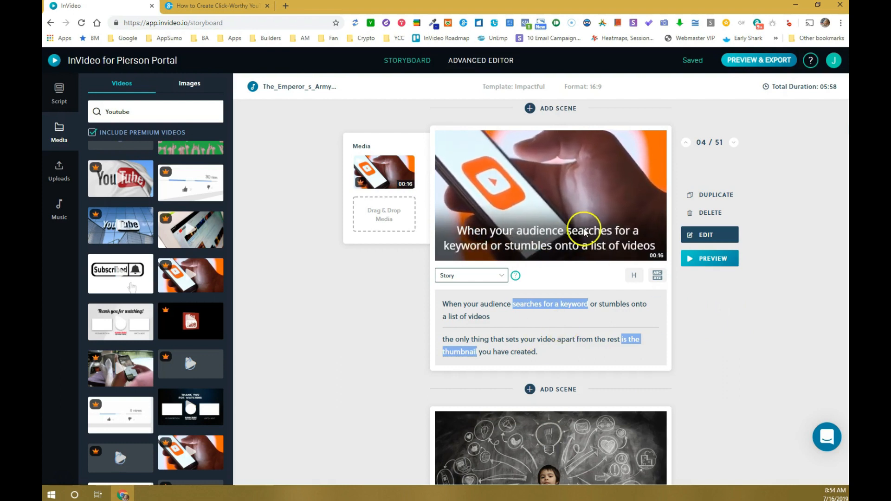
- Open scene 4 for detailed editing and switch it to the alternative scene design with a translucent white text band and red highlights
click(703, 236)
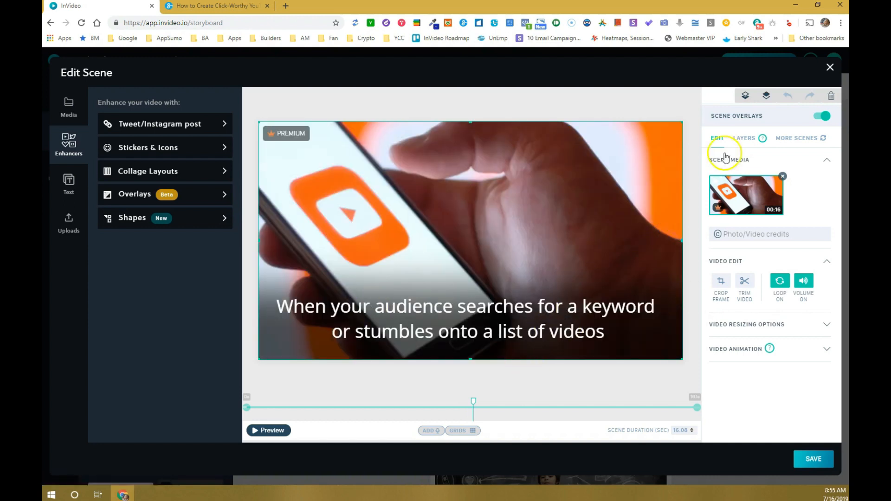
click(791, 146)
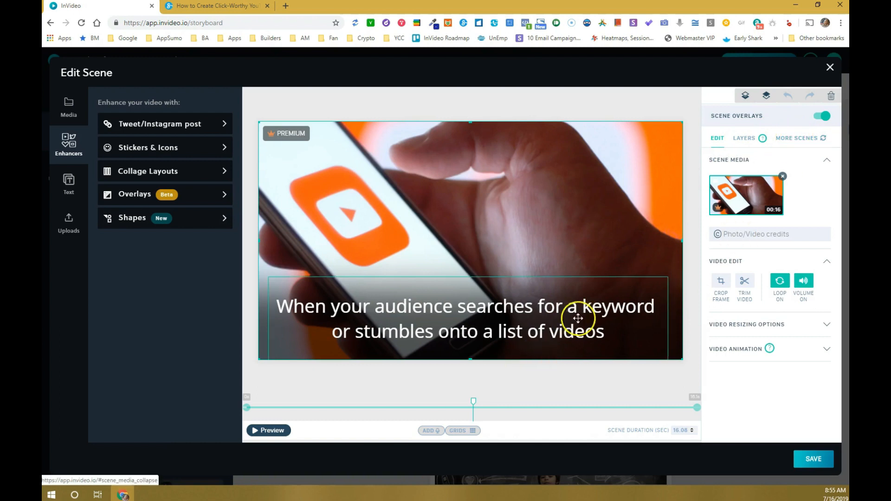
click(299, 305)
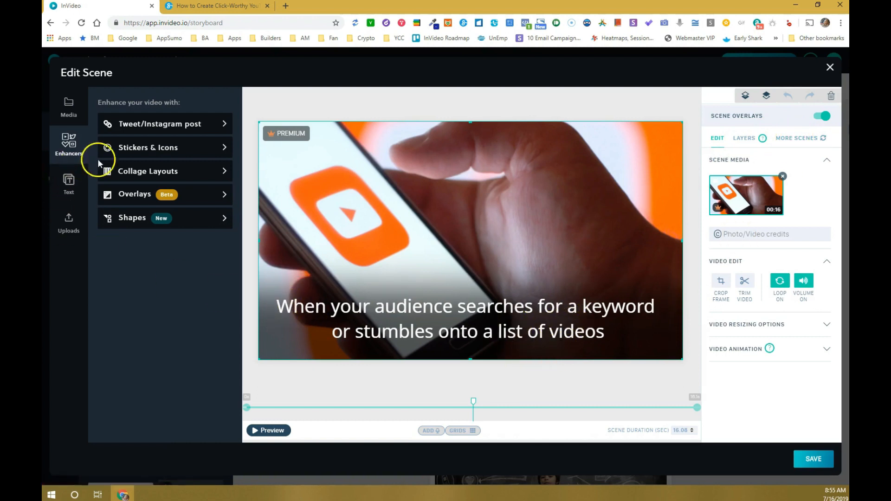
click(807, 139)
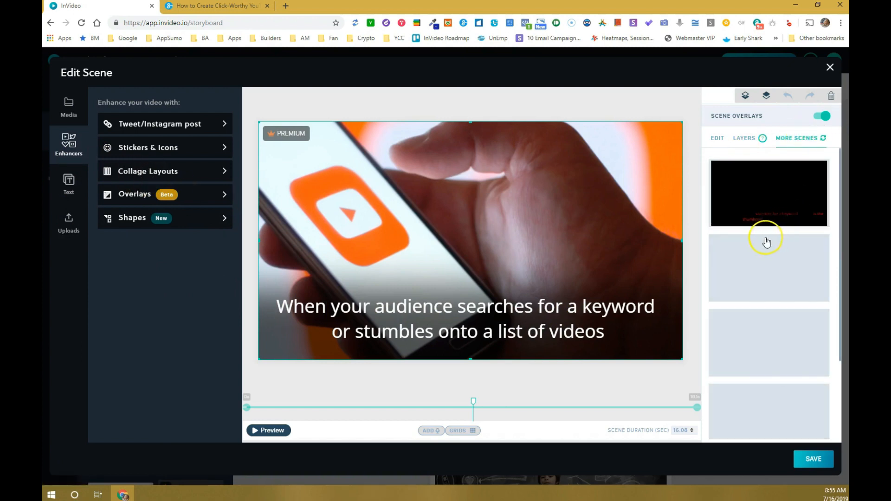
scroll(782, 274, down, 2)
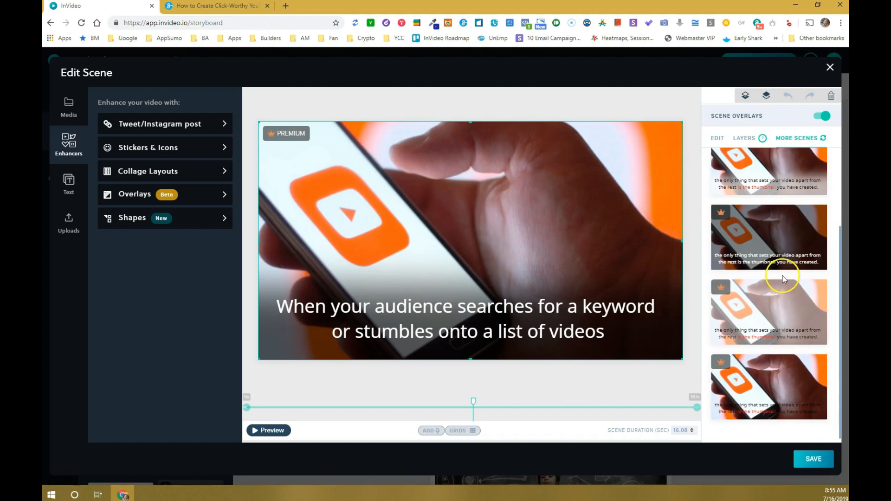
scroll(791, 392, up, 3)
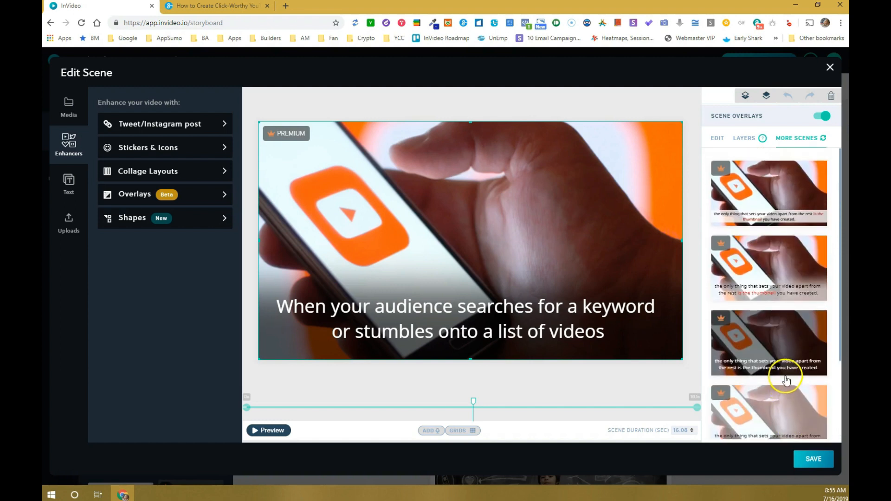
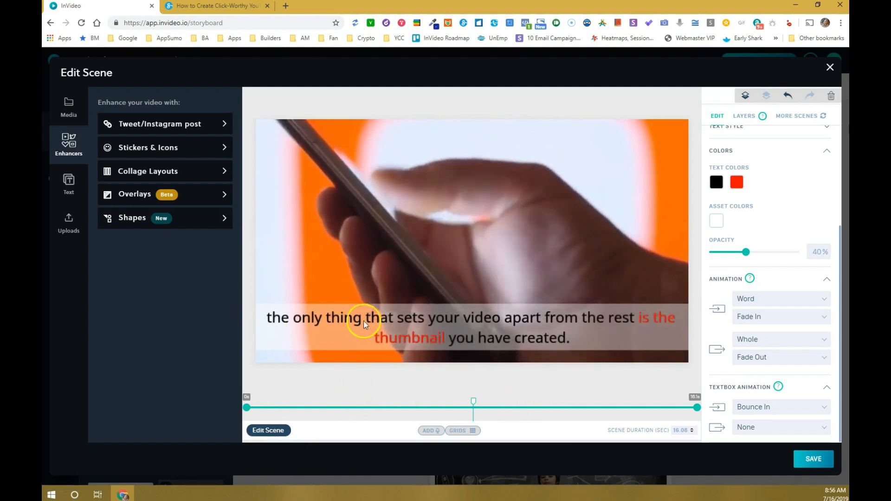
- Set the entry animation of scene 4's text to Character with the in-place Bounce In effect
click(764, 297)
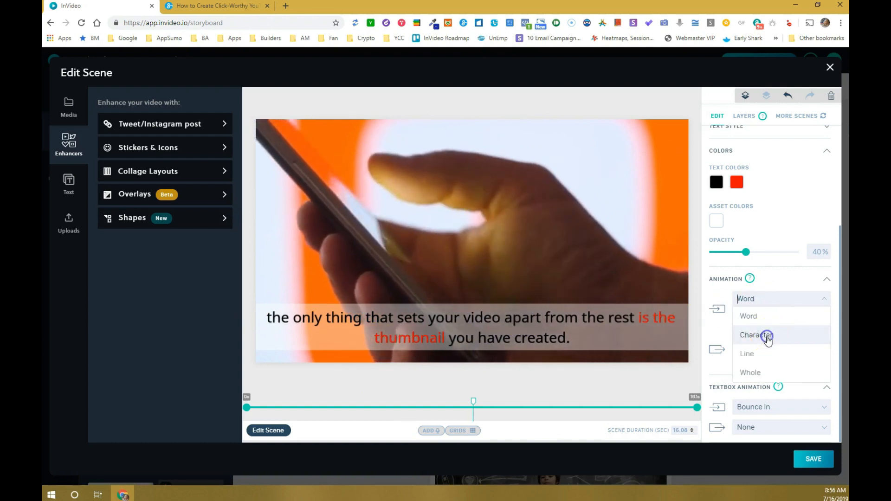
click(766, 336)
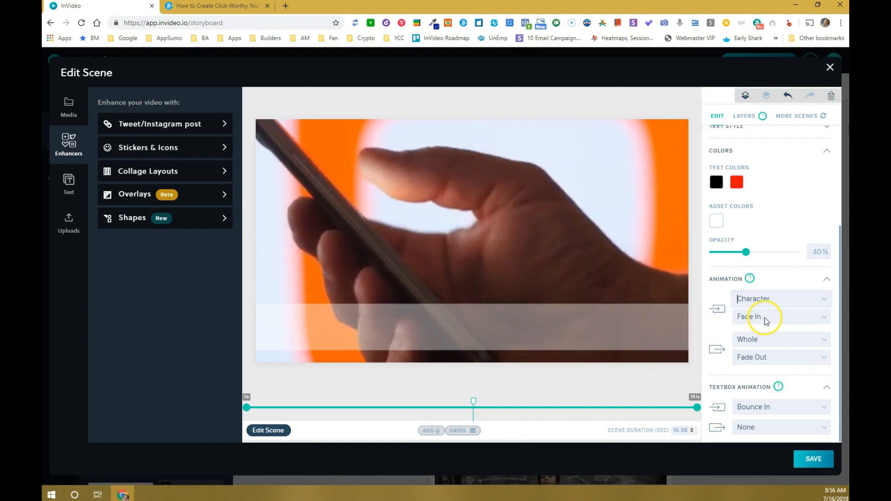
click(765, 317)
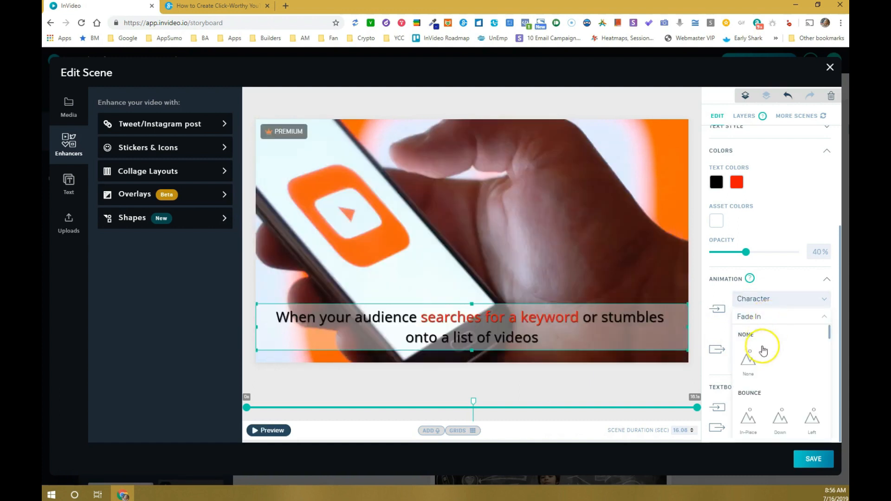
scroll(761, 378, down, 1)
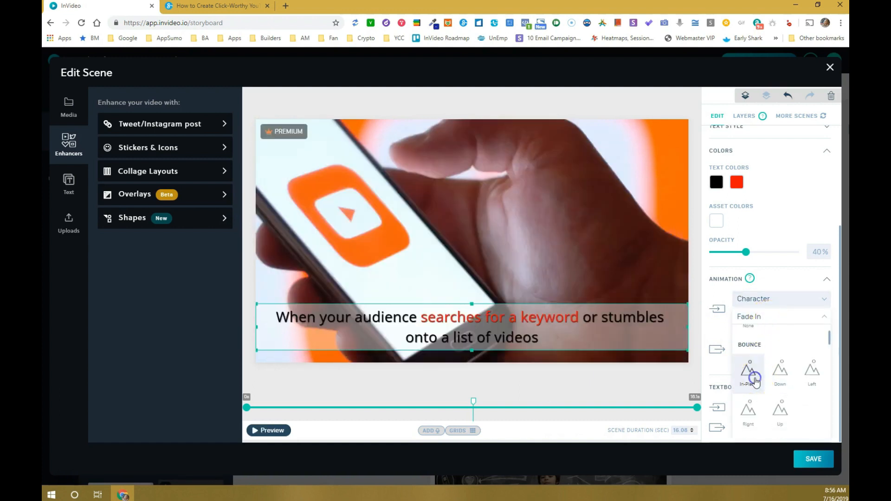
click(754, 381)
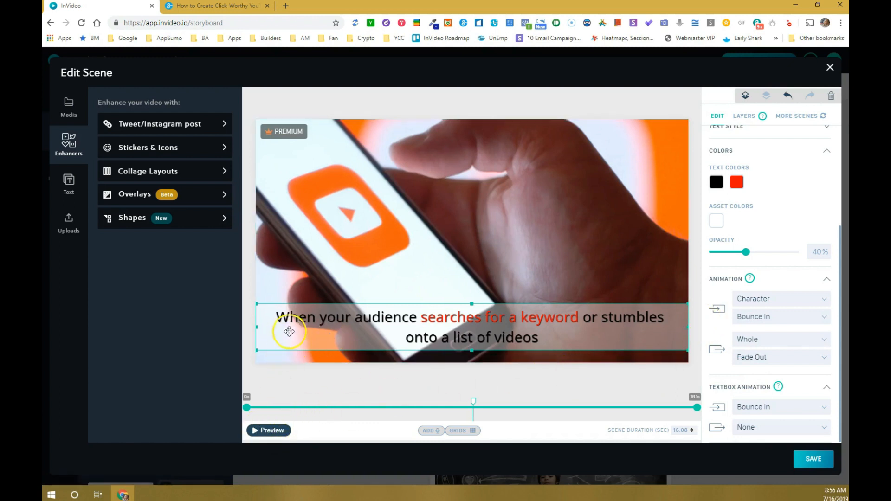
- Preview scene 4 with its new text animation and save the scene edits
drag(247, 408, 275, 409)
click(312, 418)
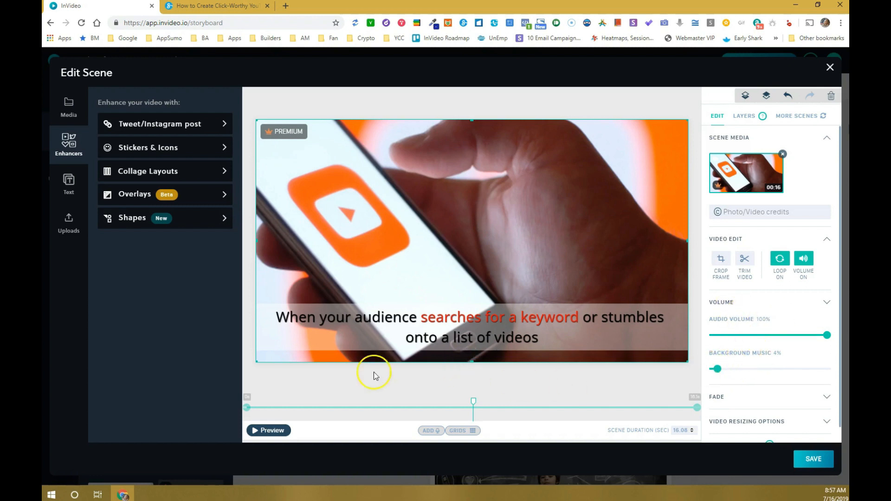
click(272, 431)
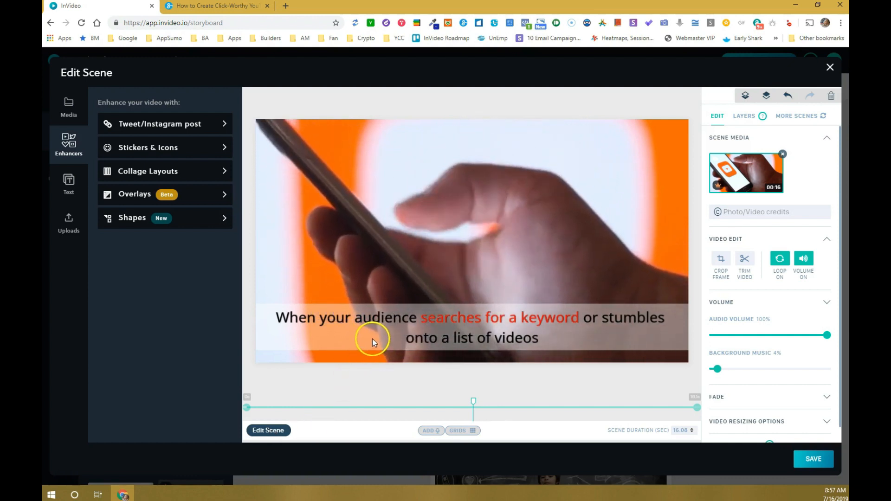
click(811, 457)
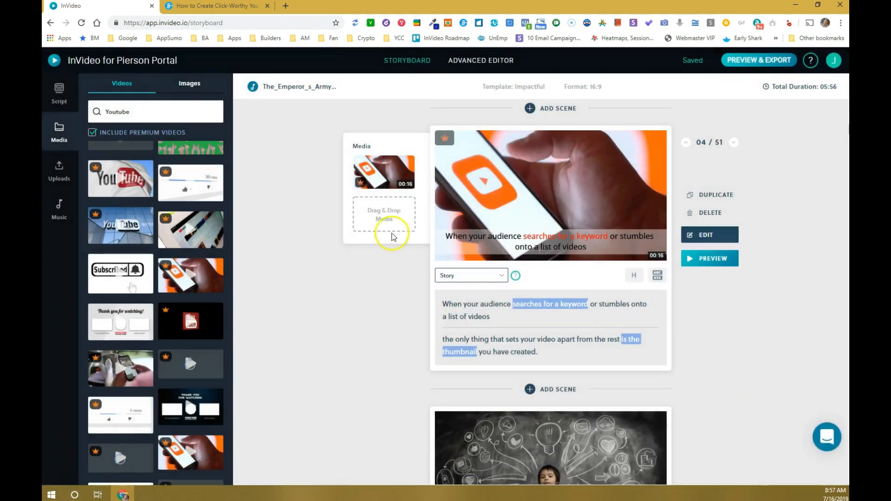
- Replace scene 5's media with the colourful YouTube-themed collage of a woman's face from the image results
scroll(392, 237, down, 4)
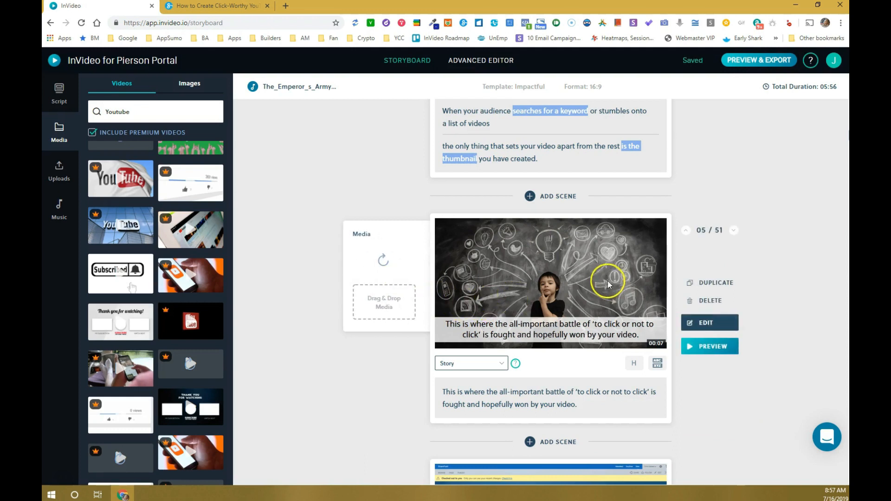
scroll(578, 287, down, 2)
scroll(570, 288, up, 3)
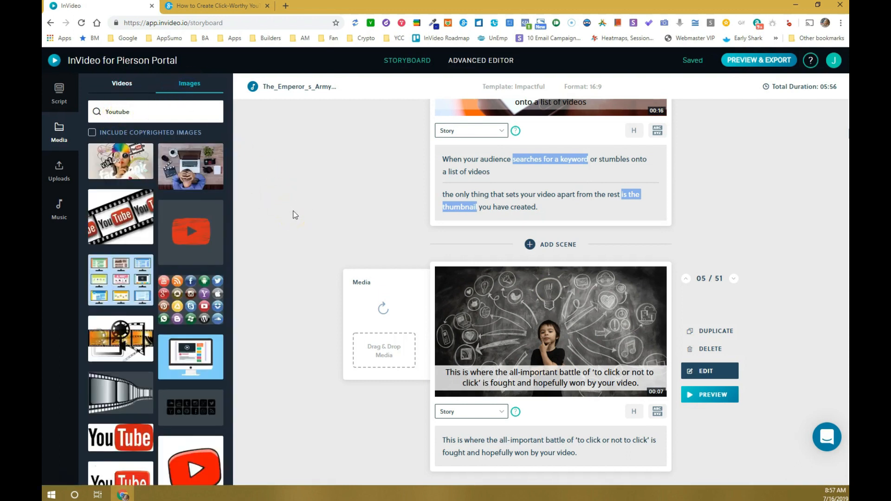
scroll(171, 360, down, 4)
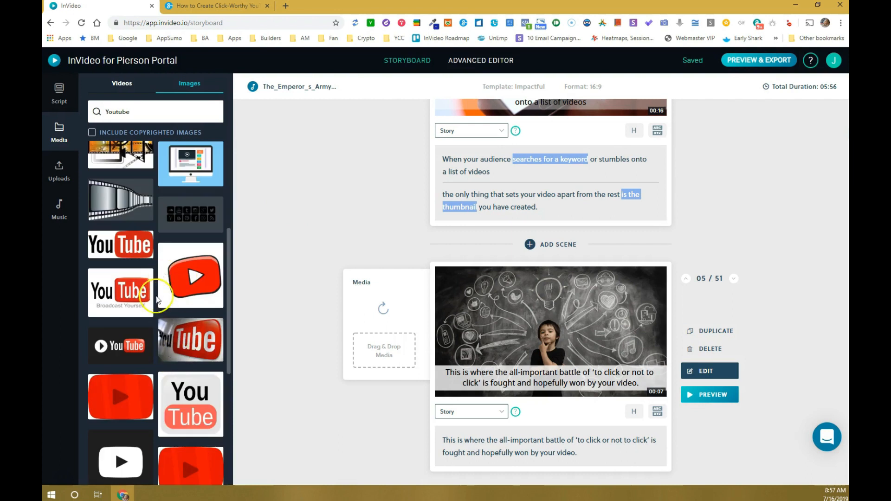
scroll(157, 259, up, 4)
drag(125, 159, 394, 313)
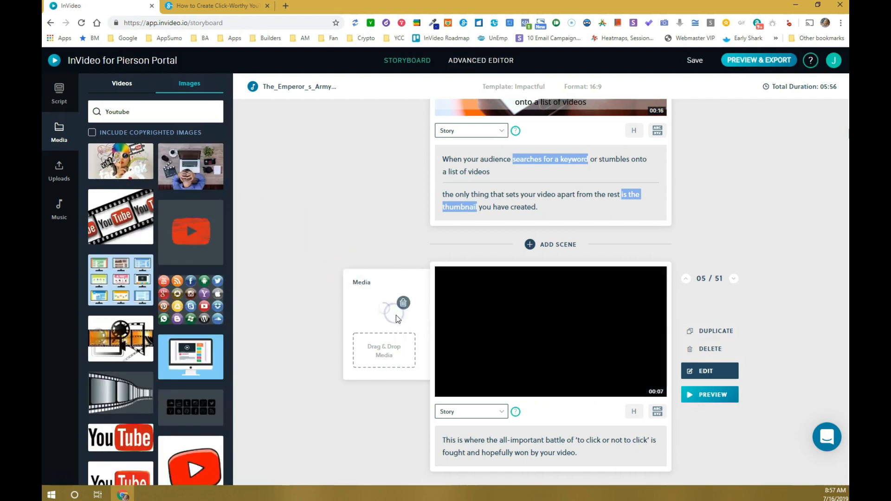
- Highlight "to click or not to click" in scene 5's text
scroll(320, 351, down, 3)
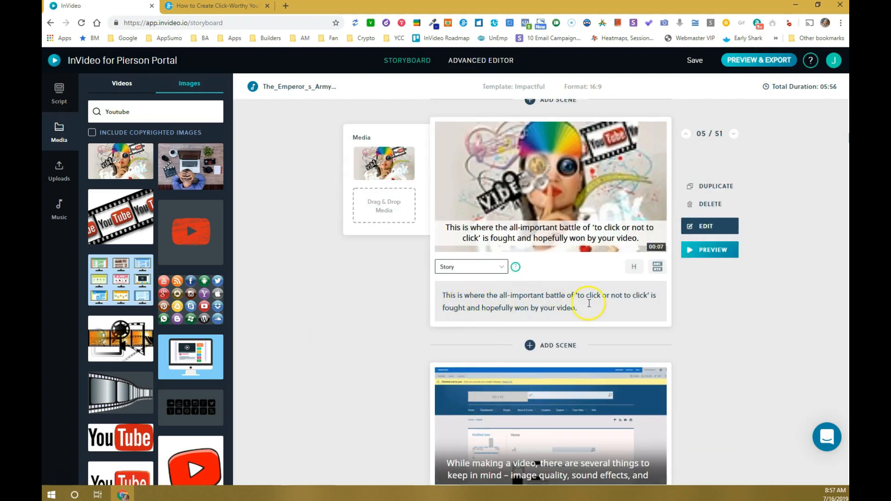
drag(576, 296, 647, 297)
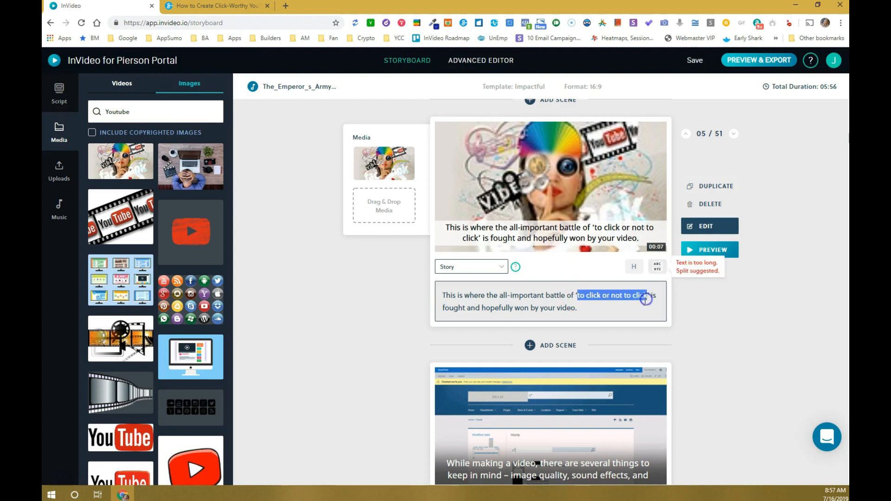
click(578, 278)
click(708, 333)
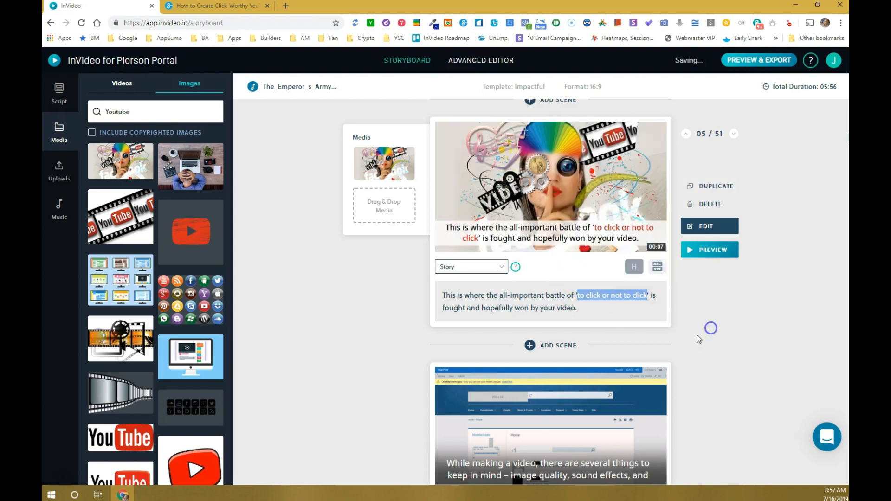
click(597, 310)
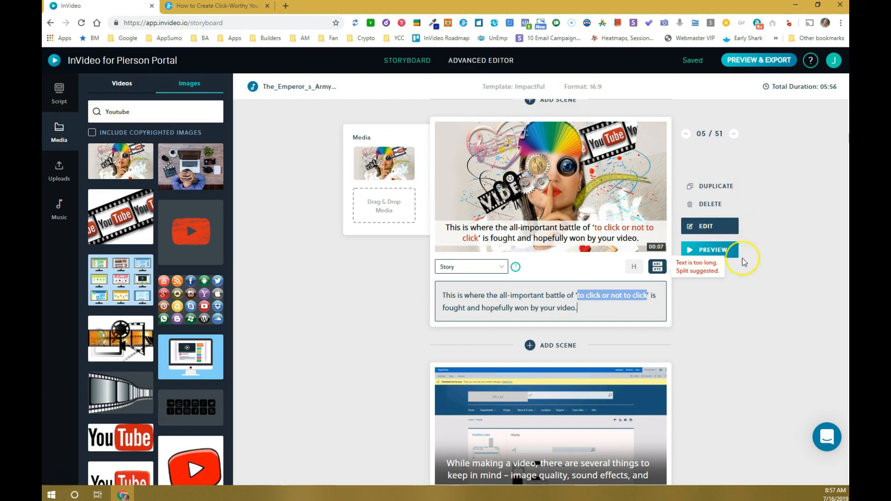
click(705, 303)
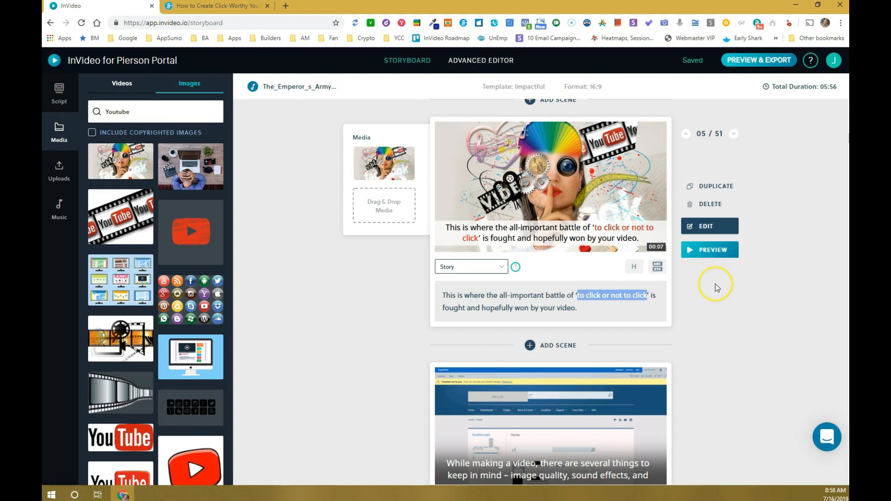
- Move scene 6, "While making a video, there are several things to keep in mind", one position down in the storyboard
scroll(715, 283, down, 1)
scroll(715, 284, up, 2)
mouse_move(403, 197)
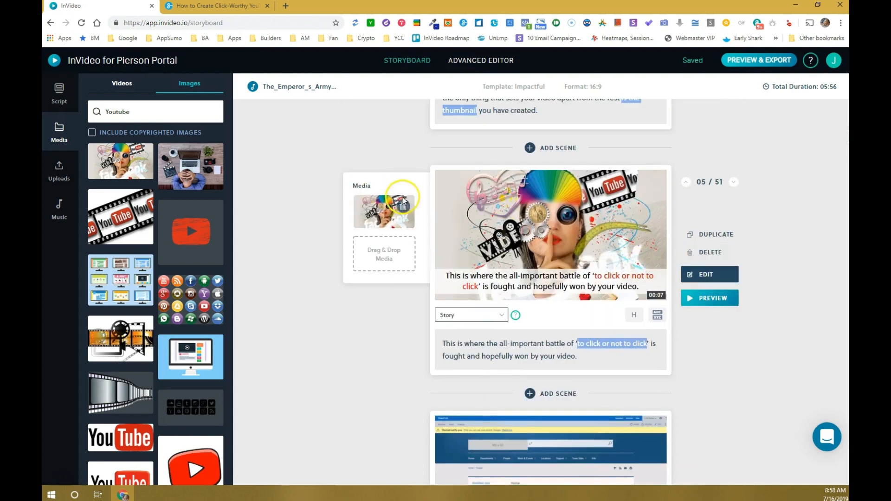
scroll(517, 257, down, 3)
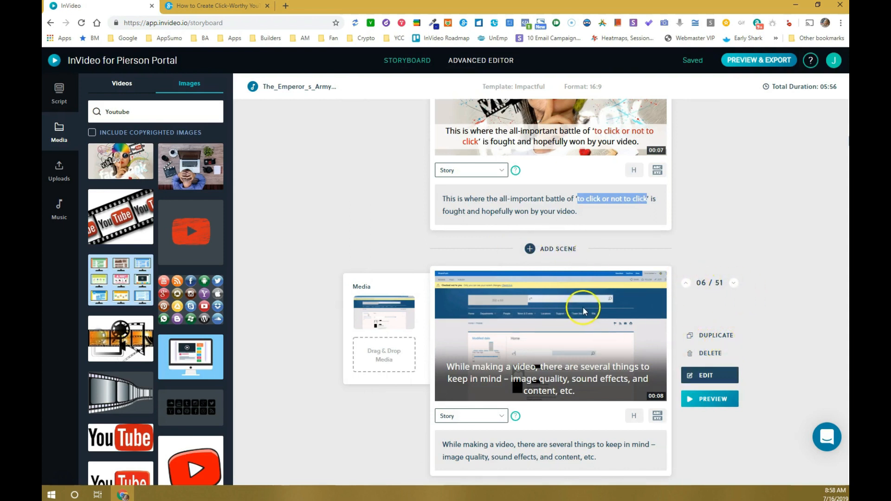
click(735, 284)
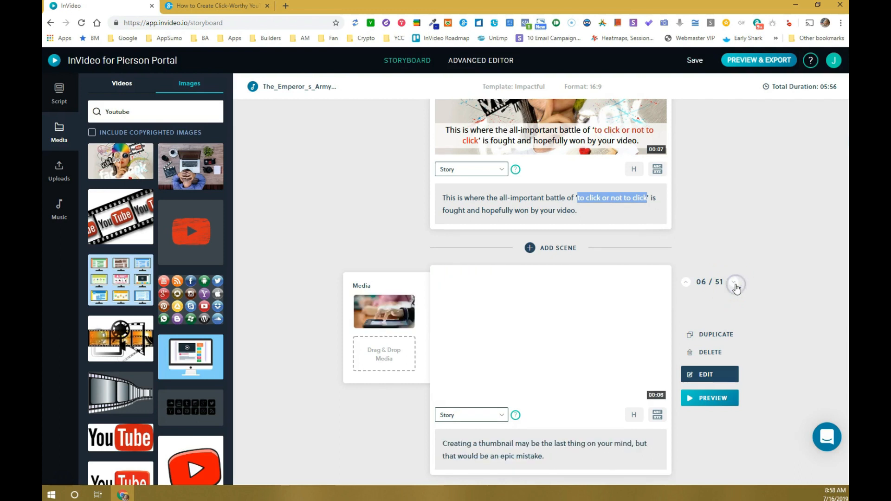
scroll(577, 279, up, 7)
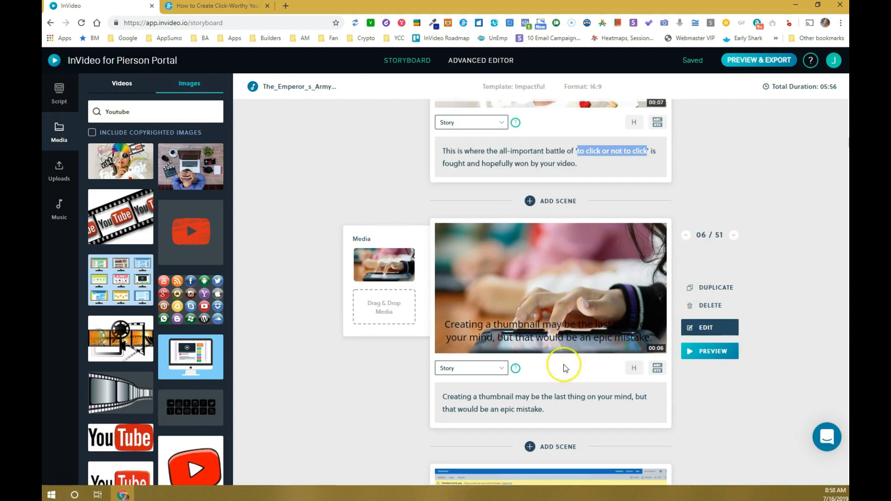
scroll(561, 367, up, 2)
scroll(570, 367, up, 2)
click(575, 368)
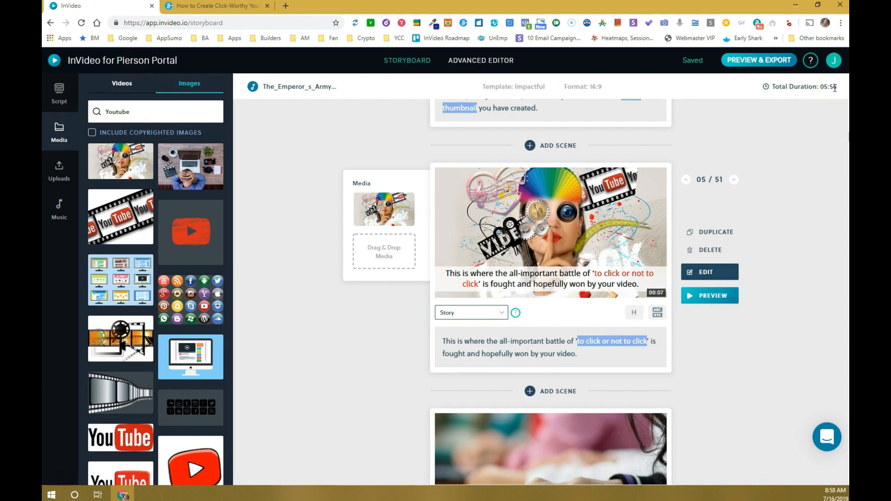
- Play the full-video preview in the export dialog and return to editing without exporting
click(765, 60)
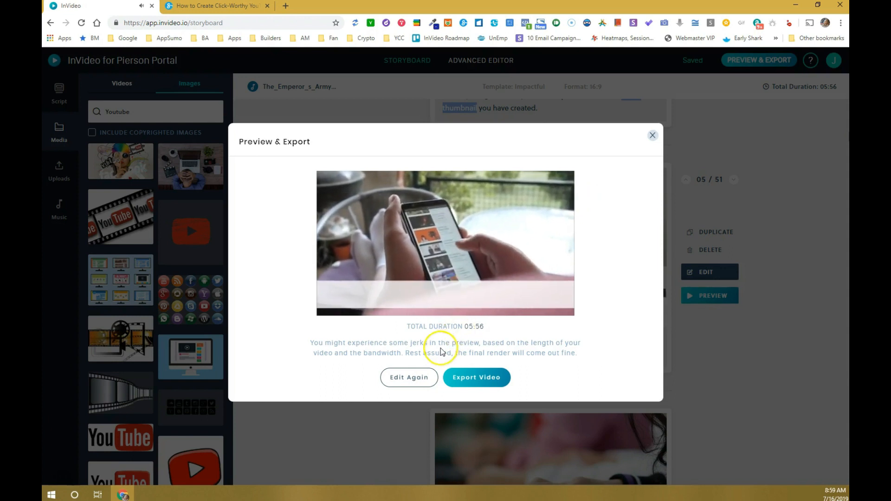
click(421, 378)
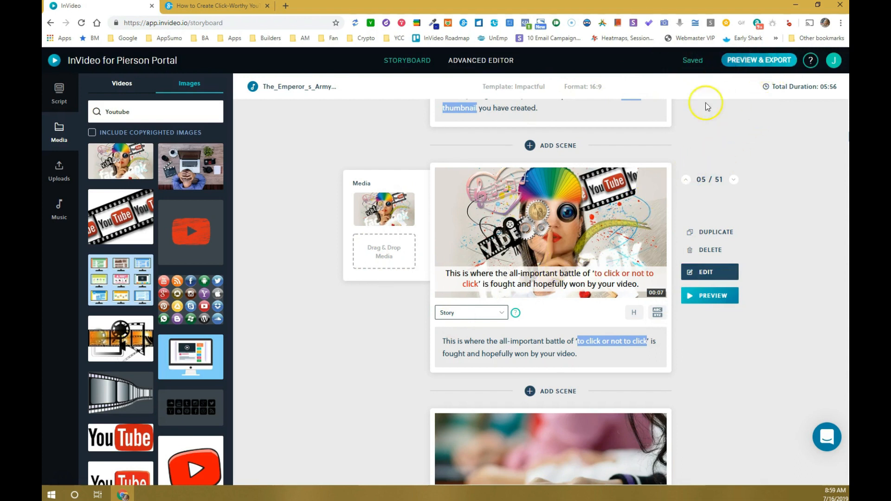
click(756, 63)
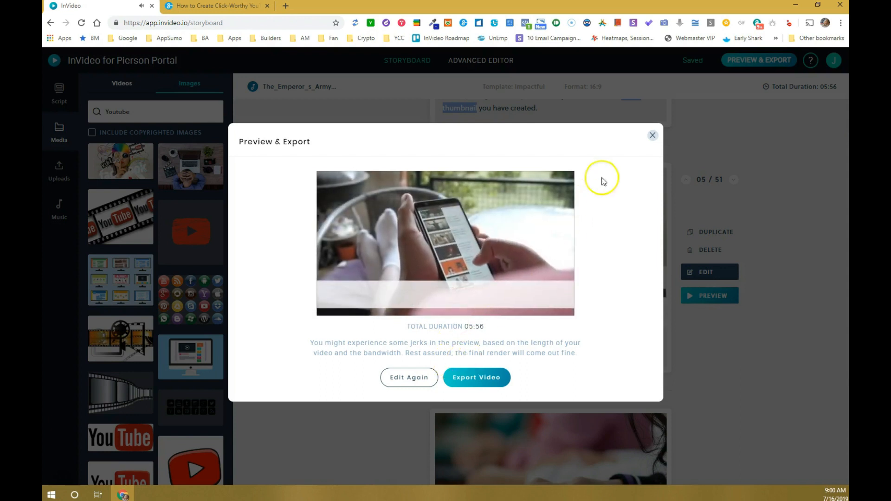
click(401, 377)
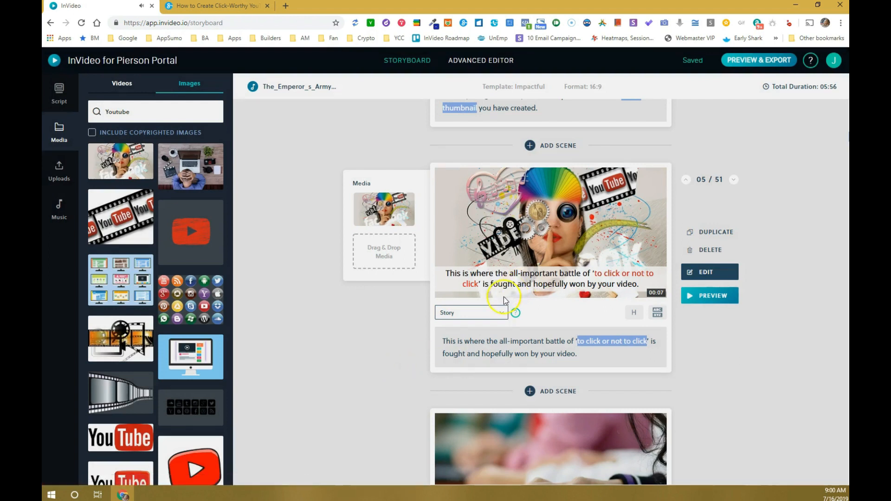
scroll(504, 300, up, 15)
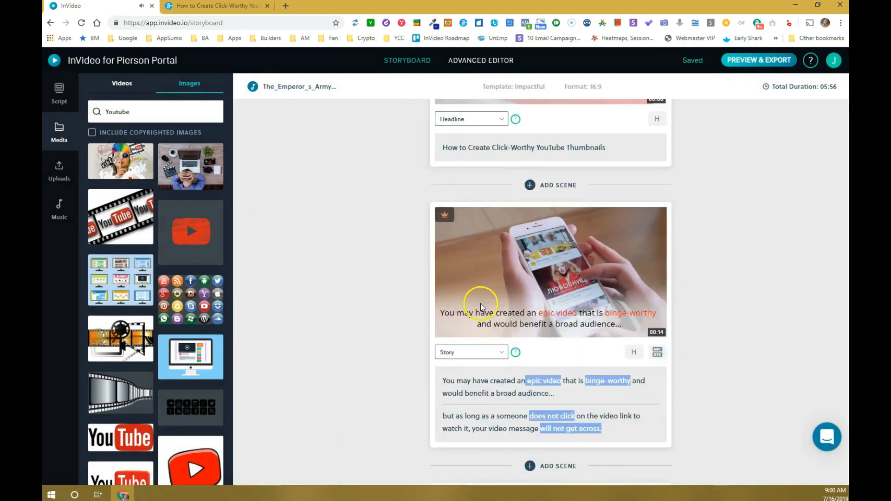
scroll(480, 303, up, 3)
scroll(511, 330, down, 3)
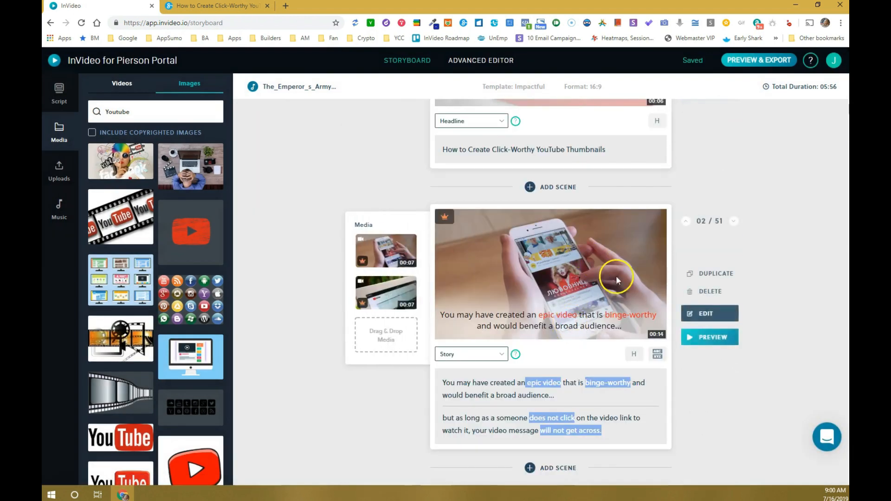
- Turn off the volume of scene 2's first video clip, the hands holding a phone, and save the scene
click(704, 314)
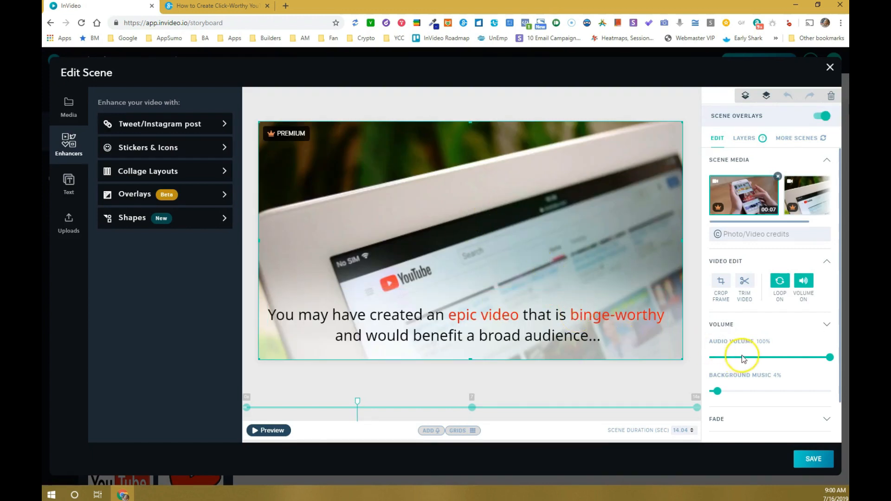
mouse_move(830, 356)
mouse_down()
mouse_move(742, 358)
mouse_move(839, 364)
mouse_up()
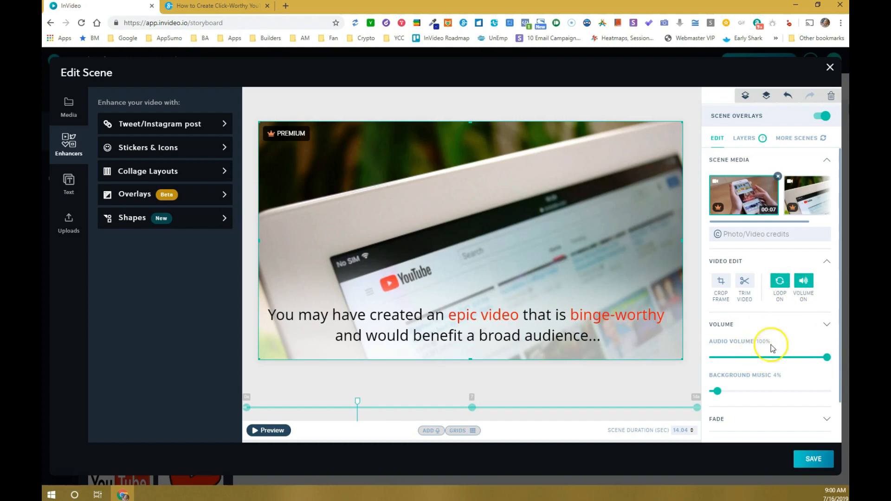
click(803, 281)
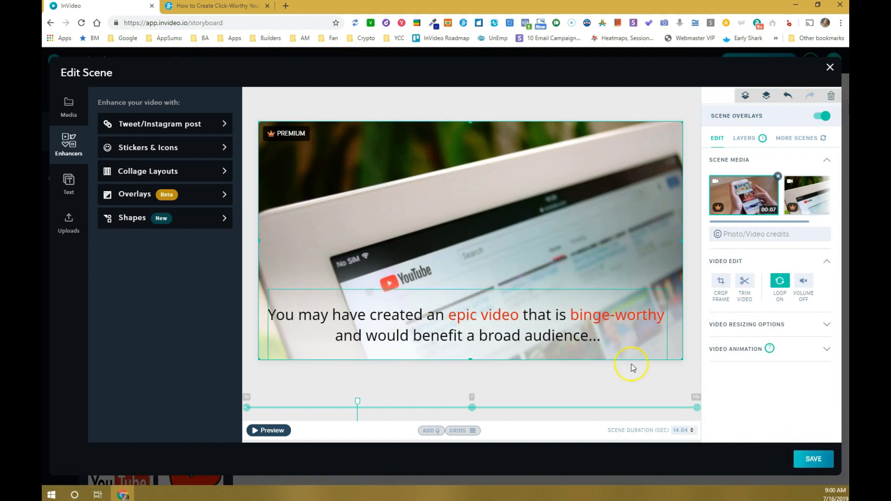
click(813, 458)
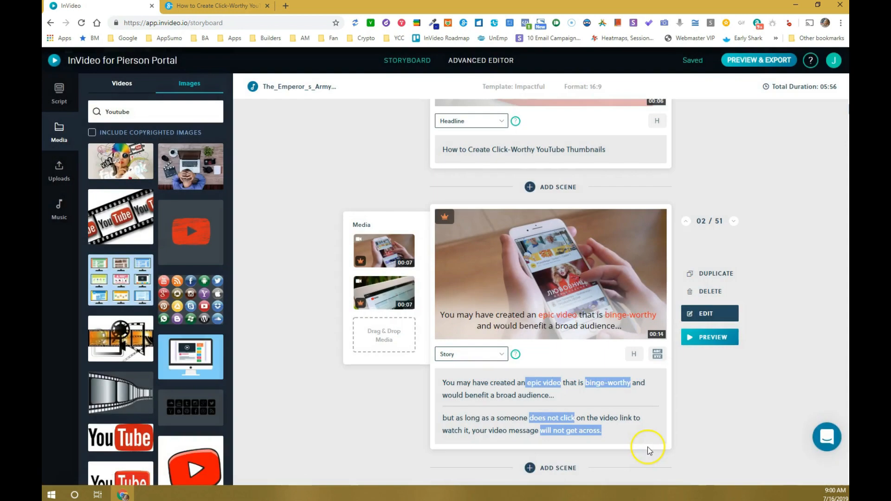
- Filter InVideo's music collection to the Calm category
click(59, 209)
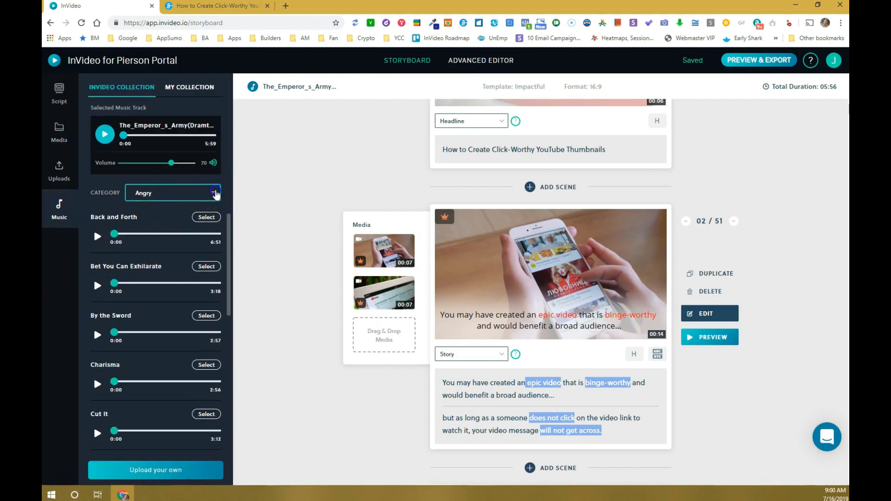
click(194, 197)
scroll(184, 268, down, 1)
scroll(184, 268, down, 3)
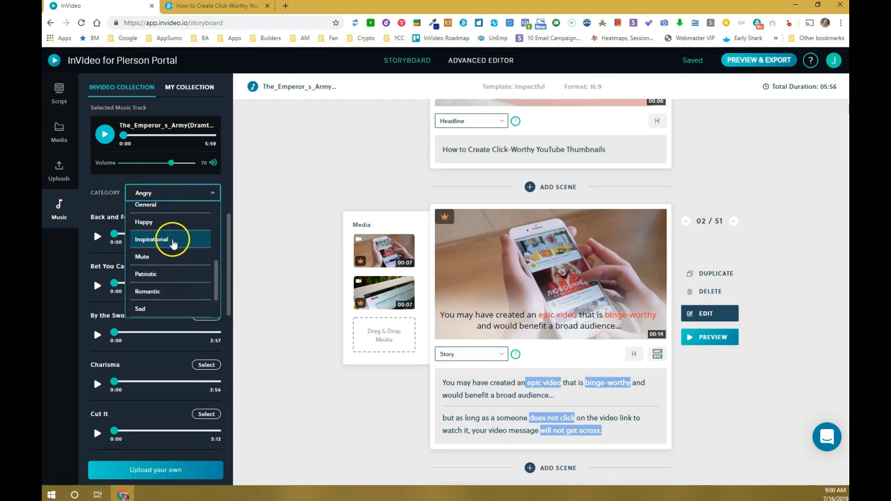
scroll(166, 305, up, 4)
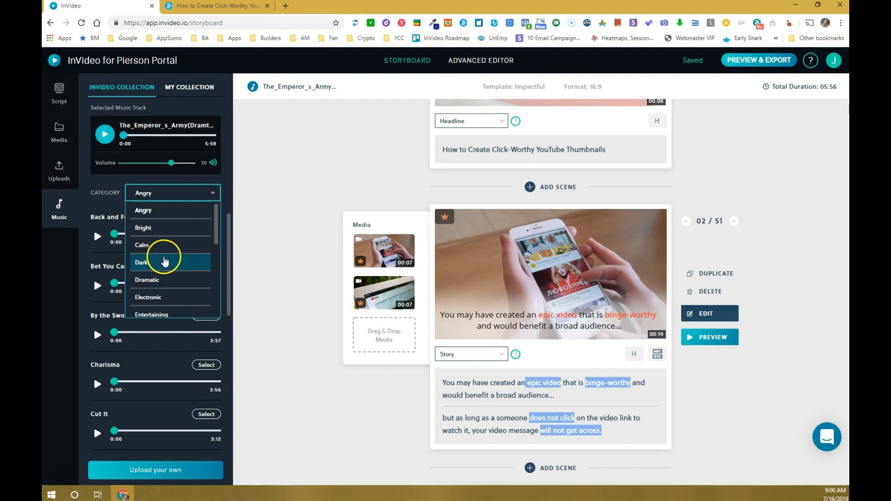
click(151, 245)
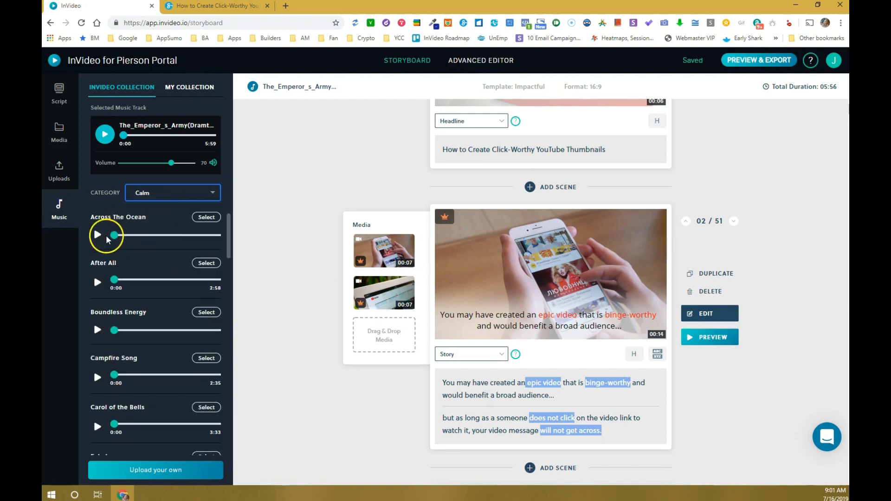
- Listen to short samples of Across The Ocean, After All, Boundless Energy, Campfire Song and Exhale
click(95, 238)
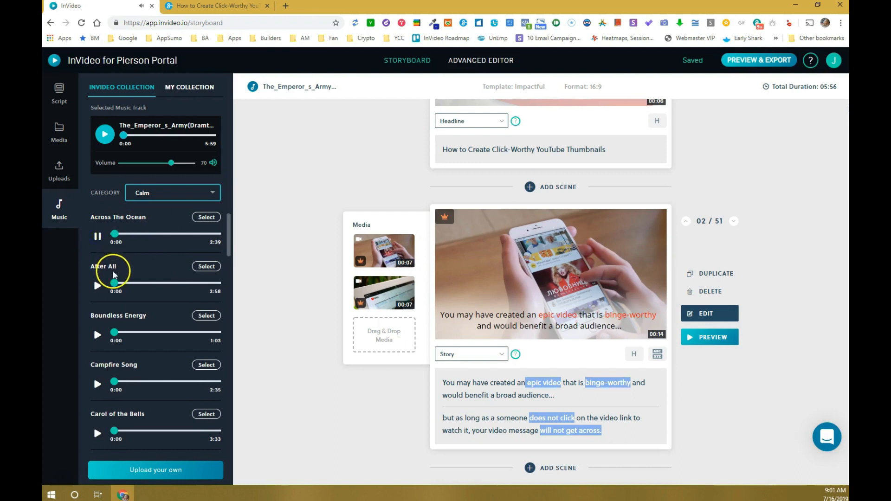
click(97, 237)
click(97, 285)
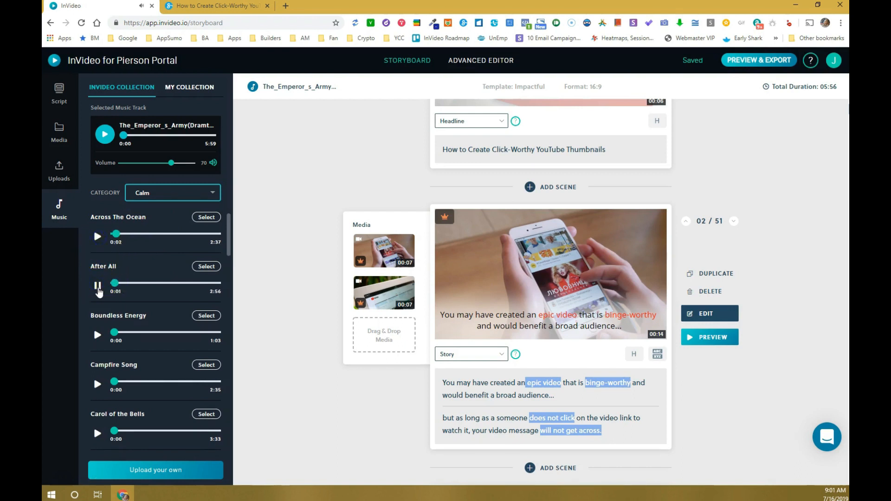
click(98, 287)
click(97, 335)
click(97, 337)
click(98, 385)
scroll(98, 387, down, 3)
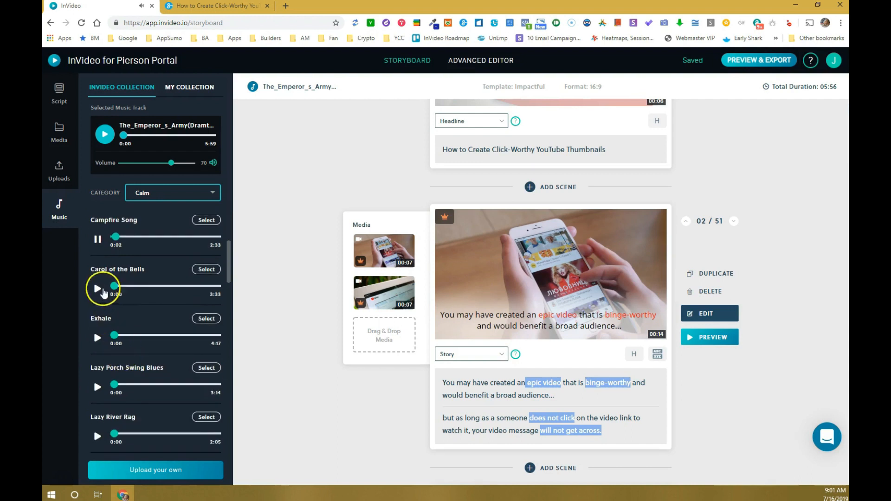
click(98, 240)
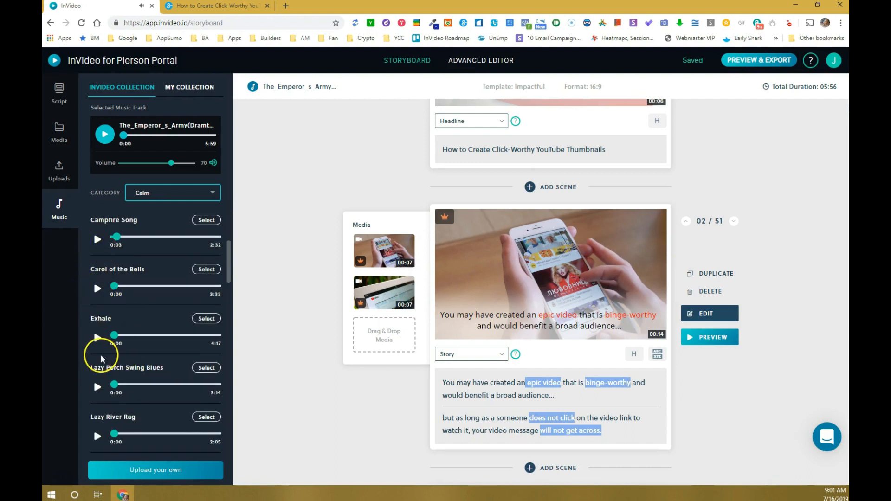
click(98, 338)
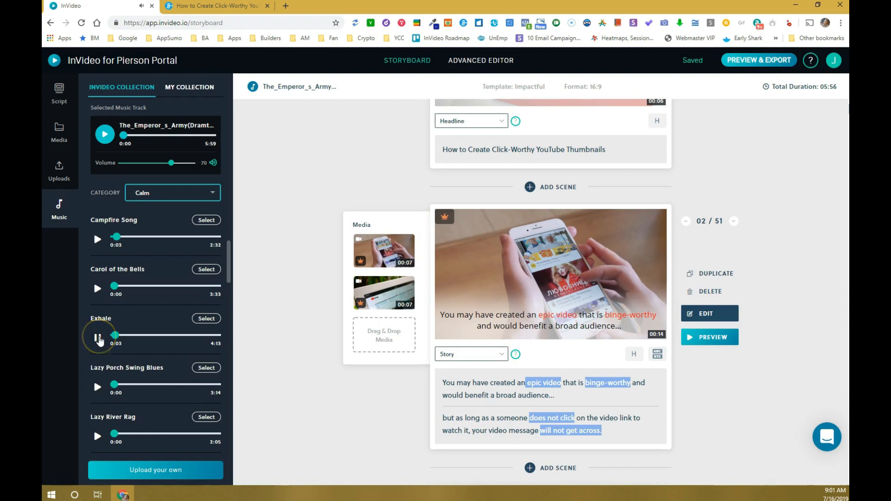
click(97, 338)
- Sample Lazy River Rag, set it as the video's music track and play the selected track
click(98, 436)
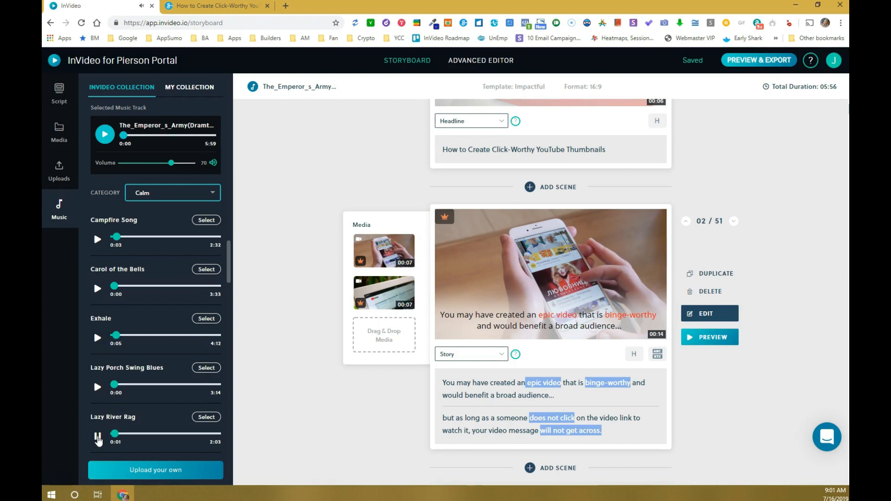
click(98, 438)
click(206, 418)
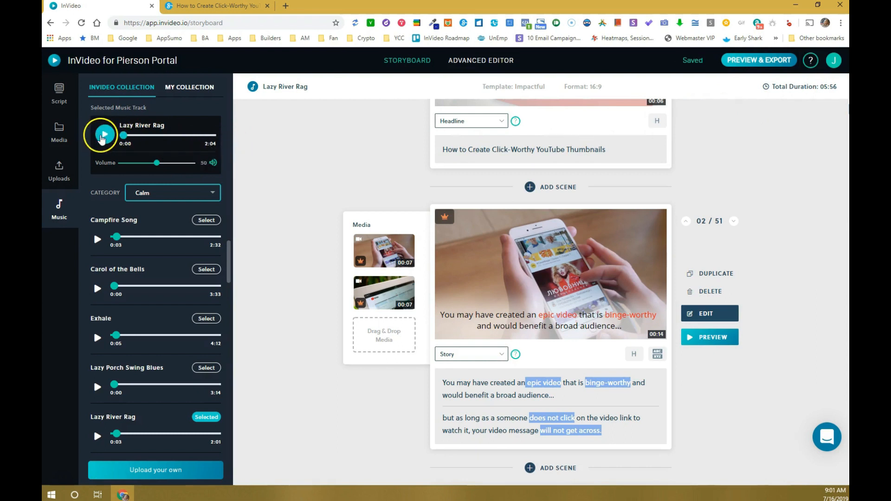
click(100, 138)
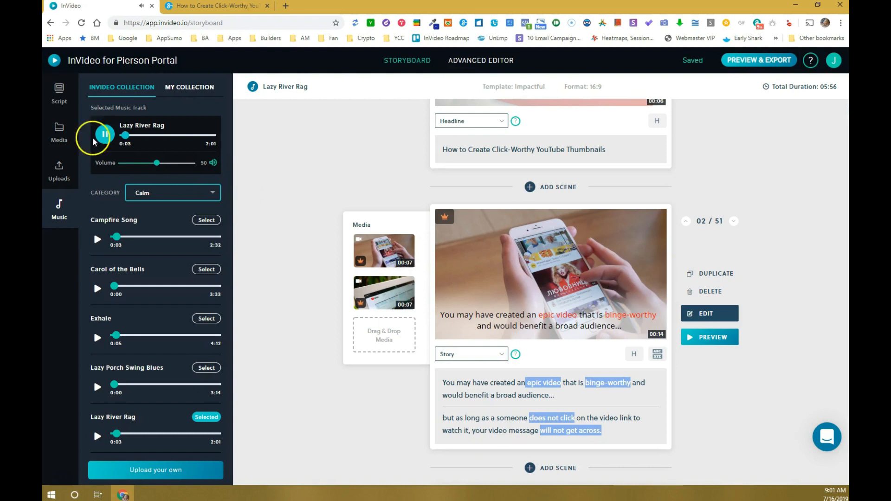
- Add the uploaded blue P logo to scene 2 as a layer, shrunk and placed in the frame's upper-right corner
click(60, 178)
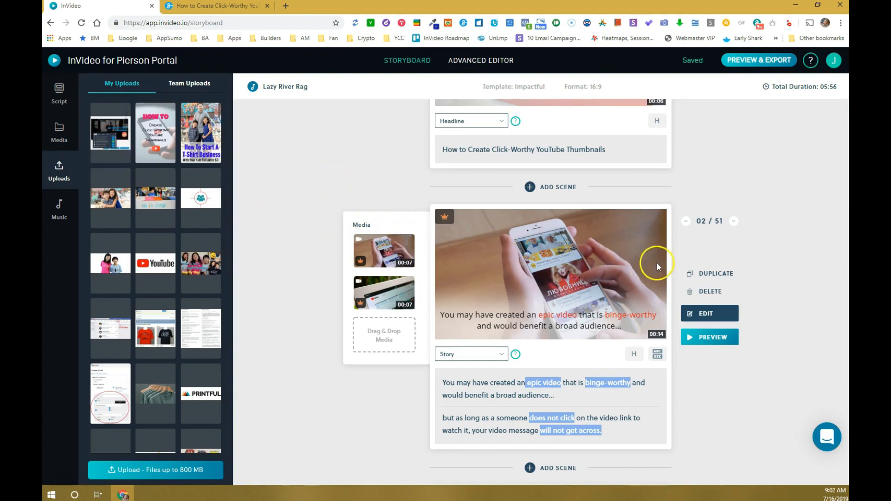
click(706, 315)
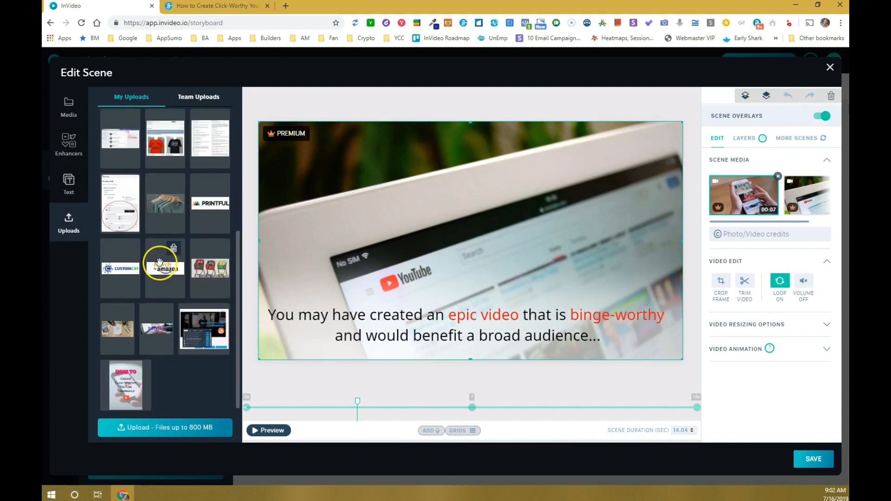
scroll(159, 261, down, 5)
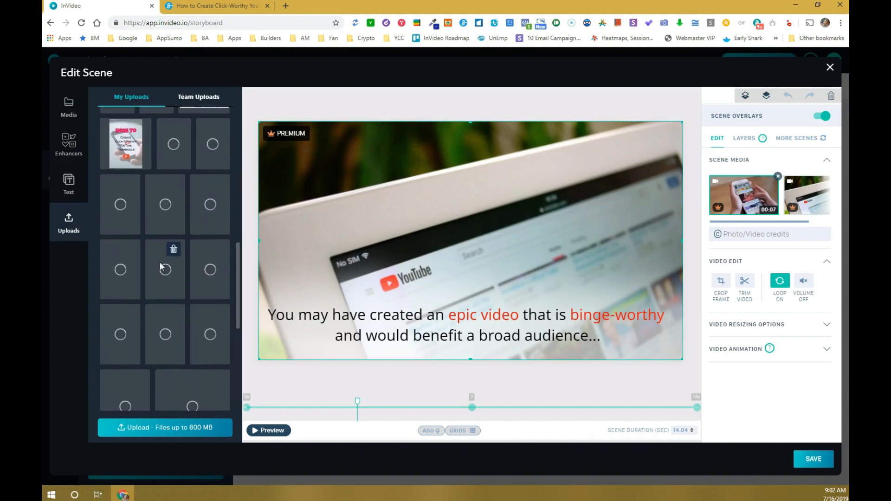
scroll(159, 263, down, 4)
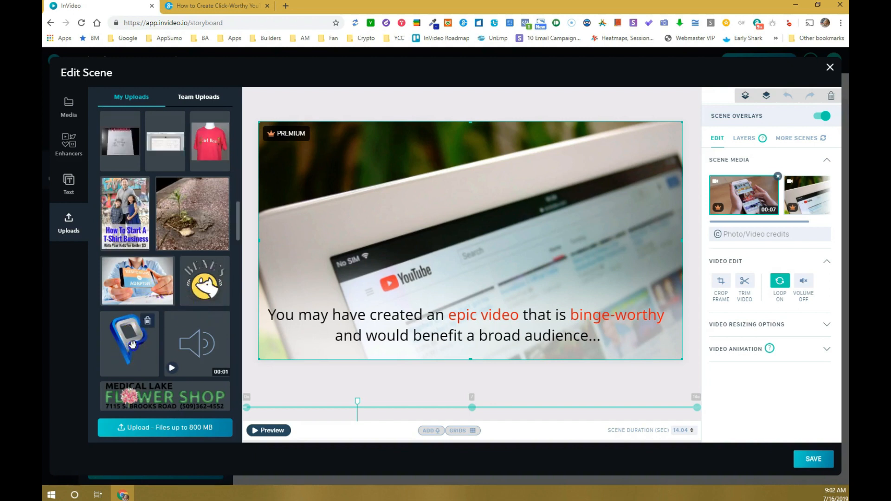
drag(314, 271, 400, 227)
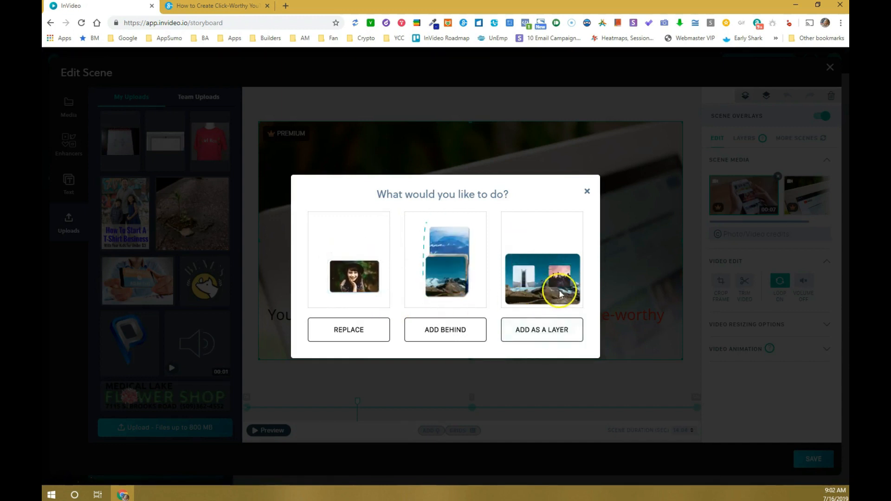
click(537, 332)
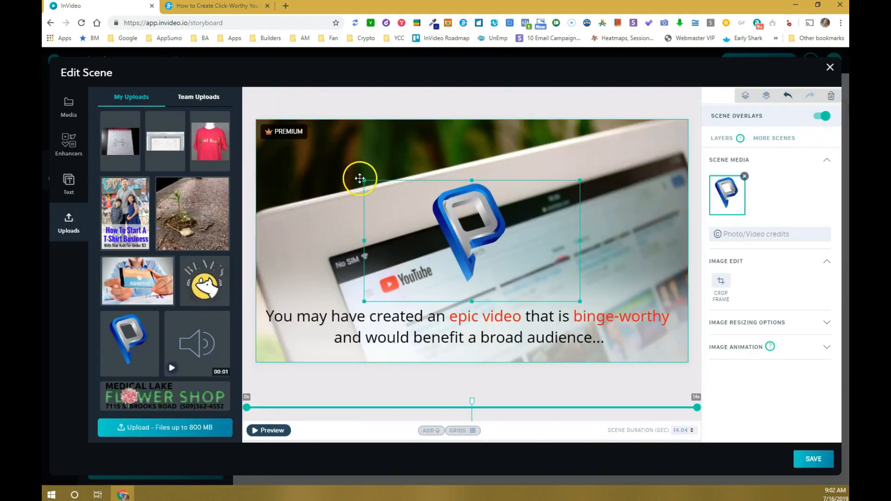
drag(364, 180, 471, 250)
drag(523, 283, 645, 157)
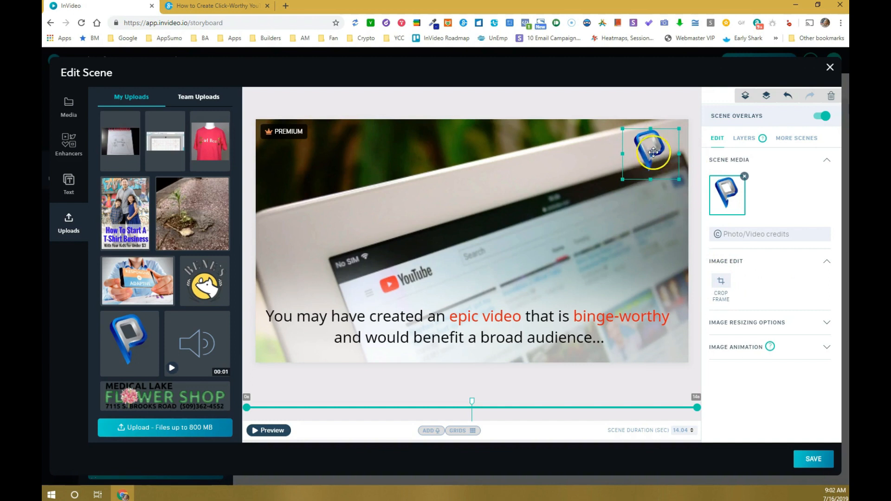
- Review the image resizing options available for the P logo layer
click(739, 325)
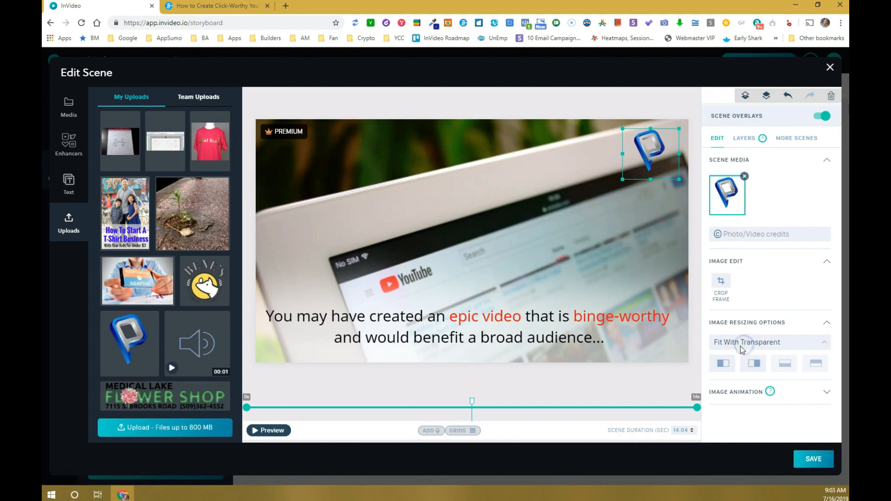
click(741, 347)
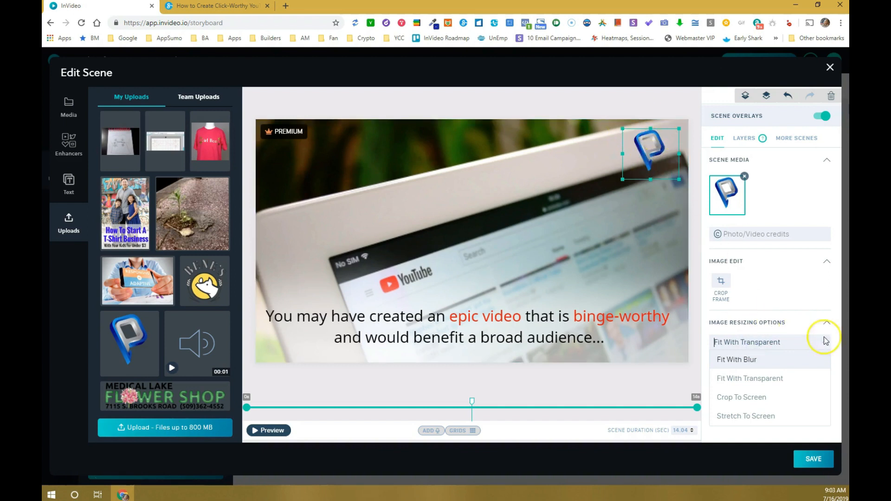
click(825, 323)
- Set the P logo layer's entrance animation to Flip In X-Axis after reviewing the available animation styles
click(823, 357)
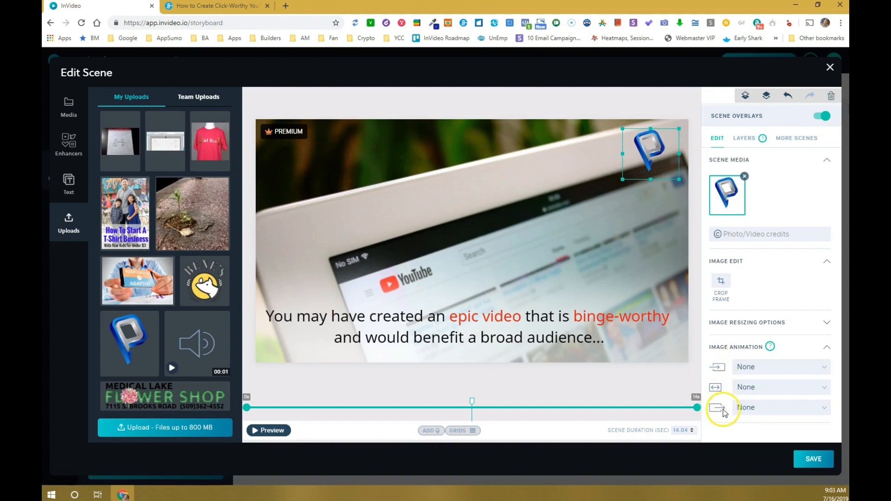
click(746, 371)
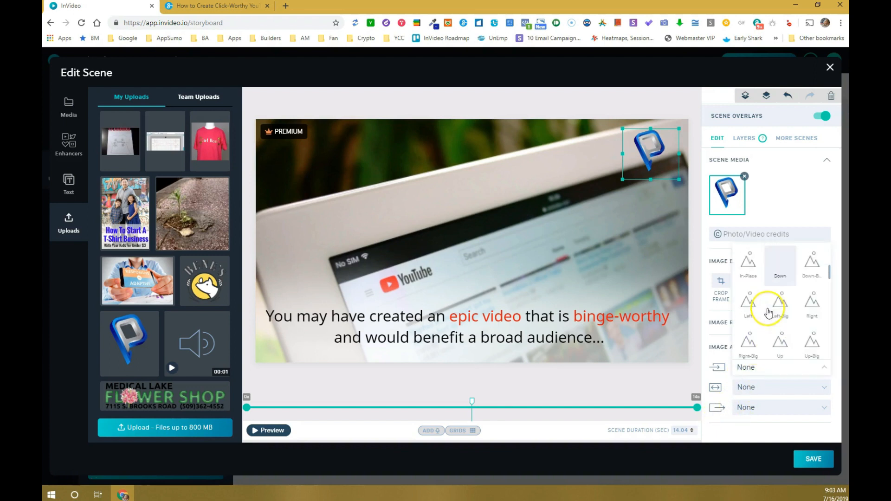
scroll(769, 297, up, 2)
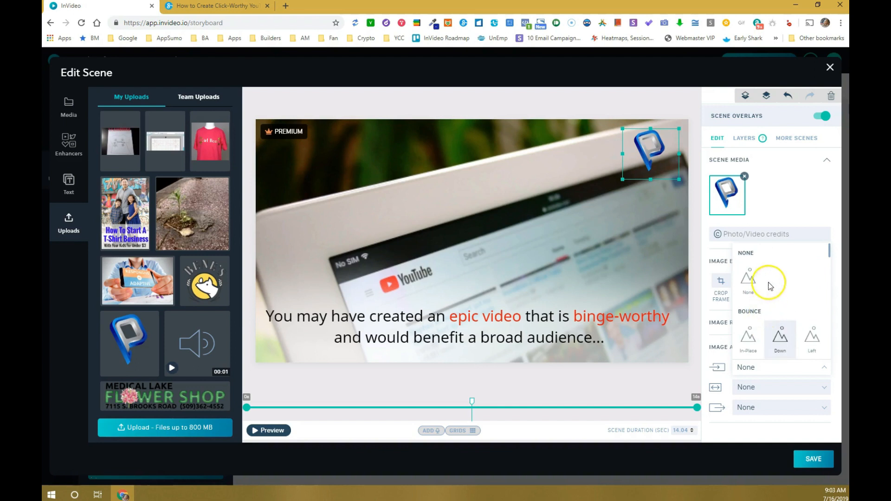
scroll(783, 312, down, 1)
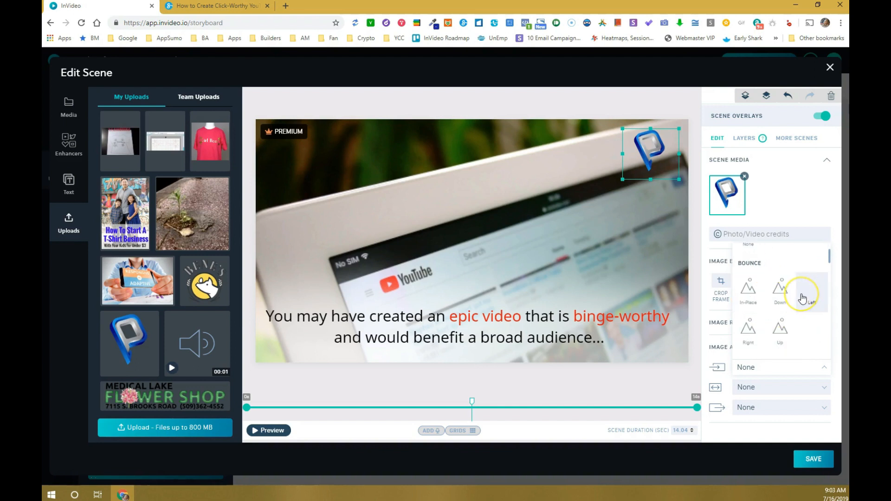
scroll(779, 315, down, 2)
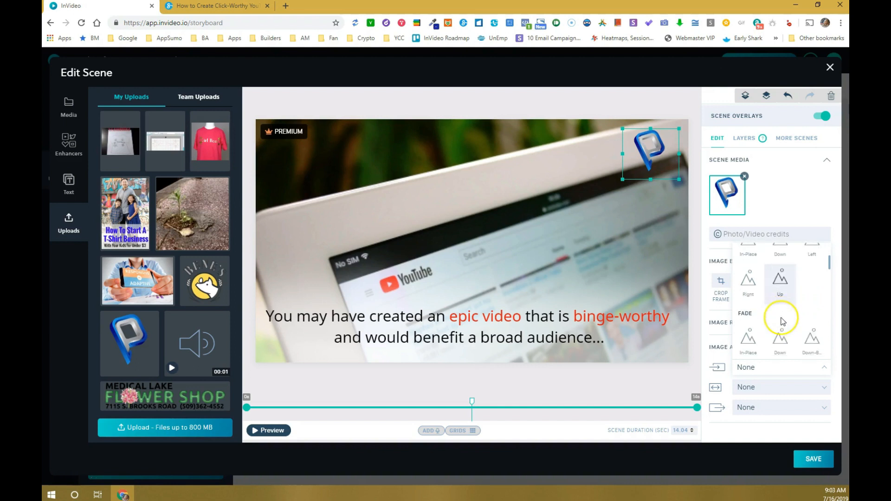
scroll(777, 322, down, 2)
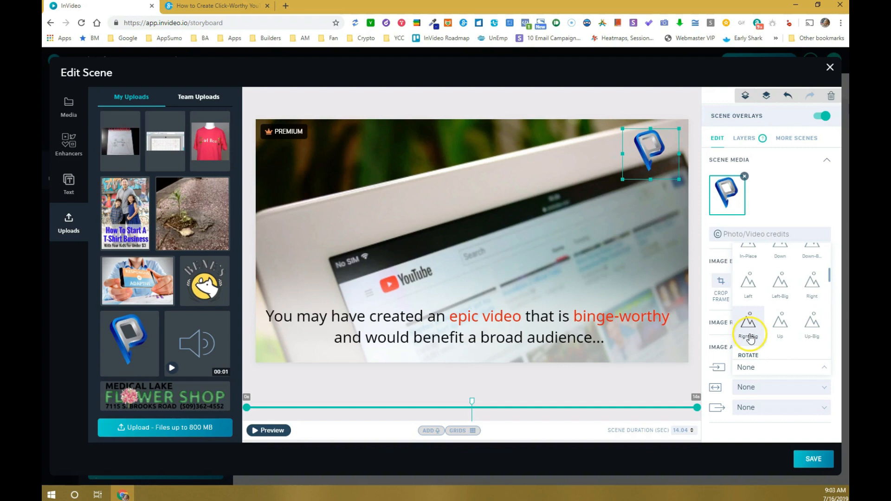
scroll(752, 336, down, 2)
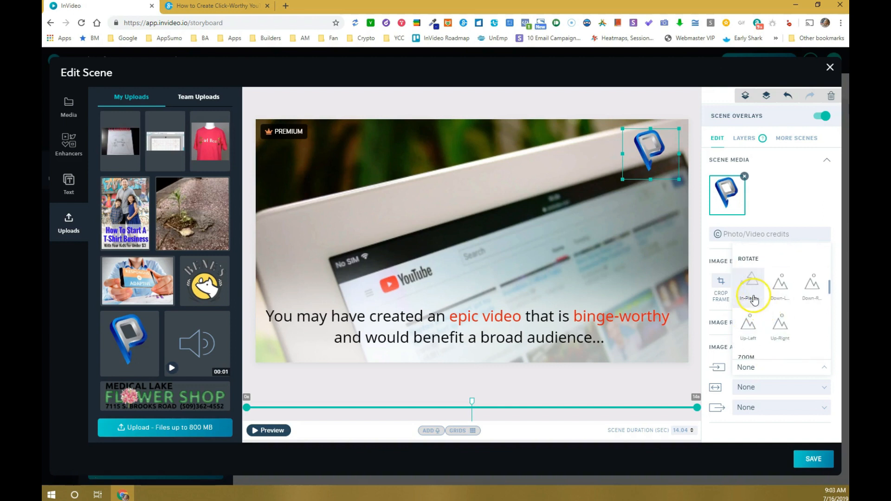
scroll(772, 319, down, 3)
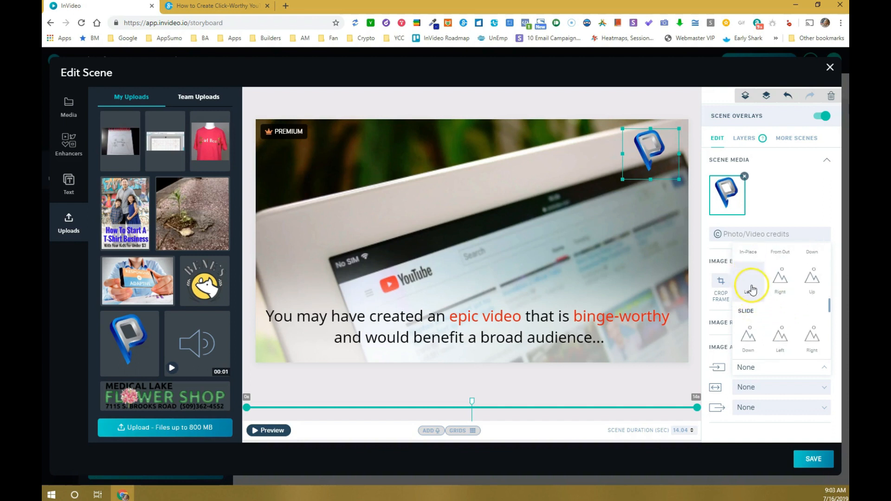
click(754, 335)
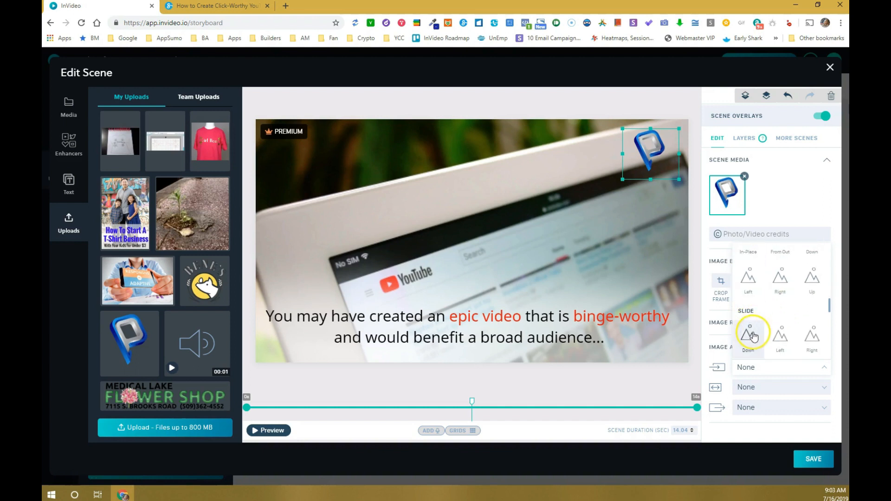
scroll(754, 329, down, 3)
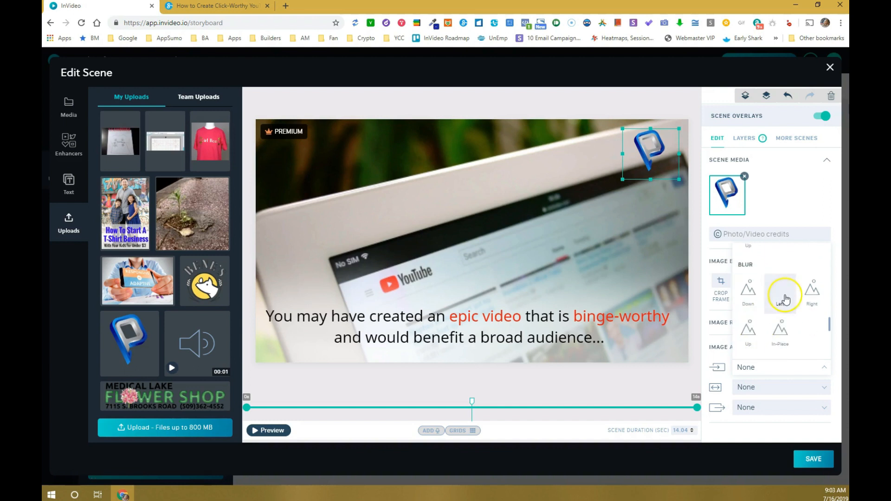
scroll(785, 299, down, 2)
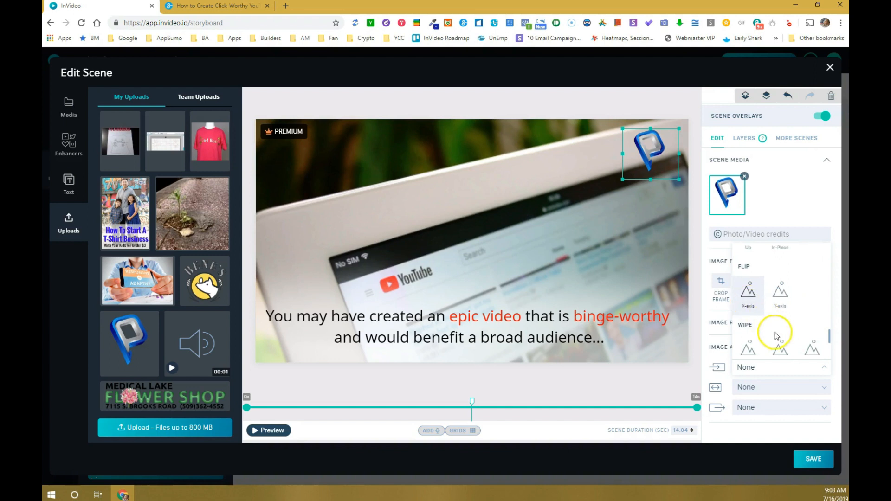
scroll(752, 311, down, 1)
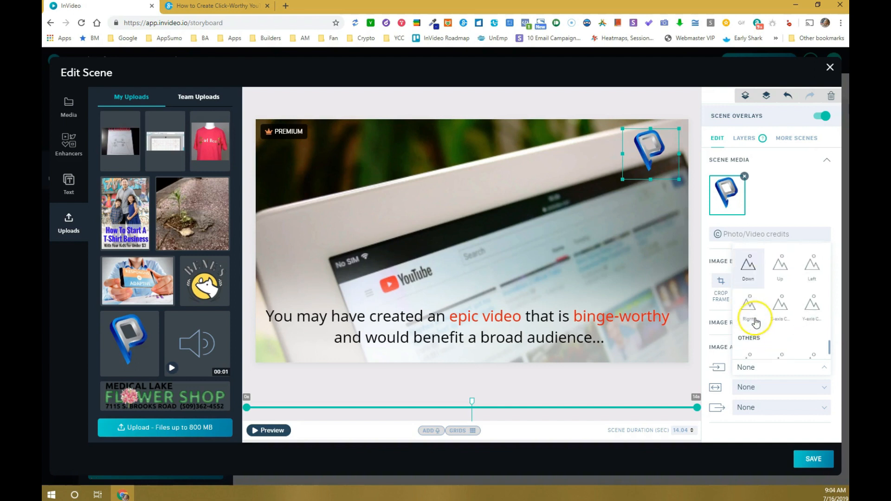
scroll(754, 320, down, 1)
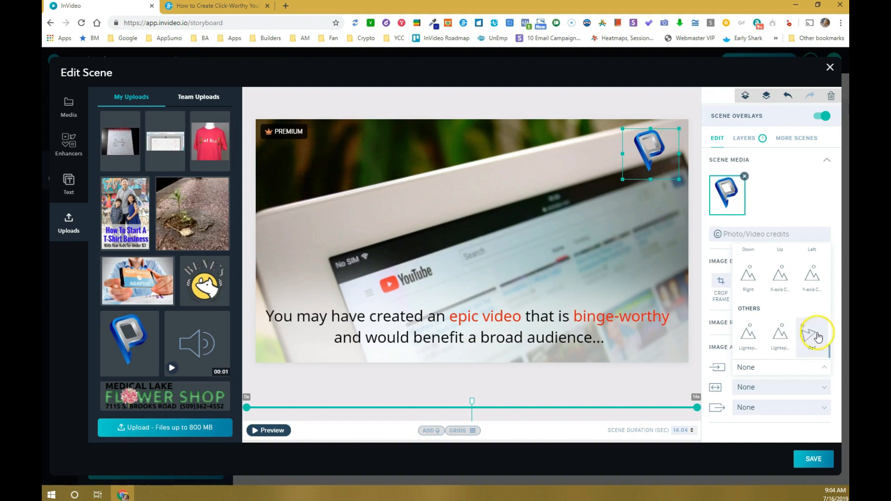
scroll(777, 322, up, 1)
scroll(778, 320, up, 1)
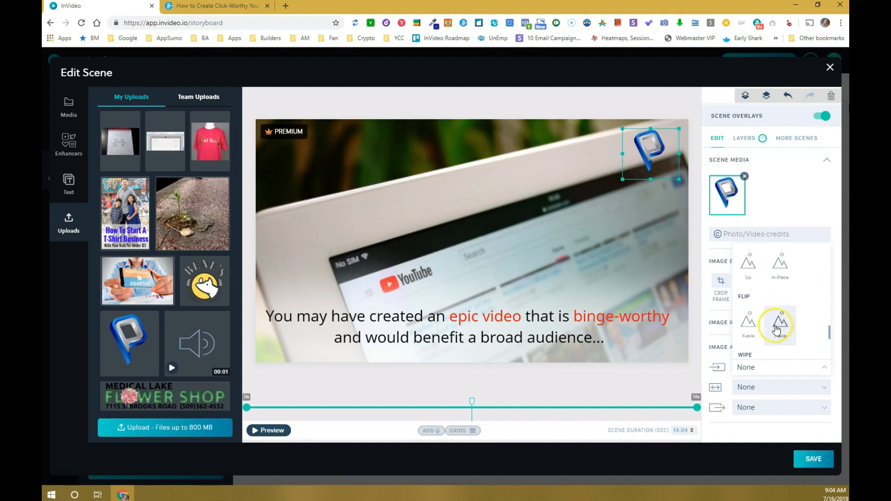
click(750, 327)
- Set the P logo layer's on-screen animation to Pan Left
click(758, 387)
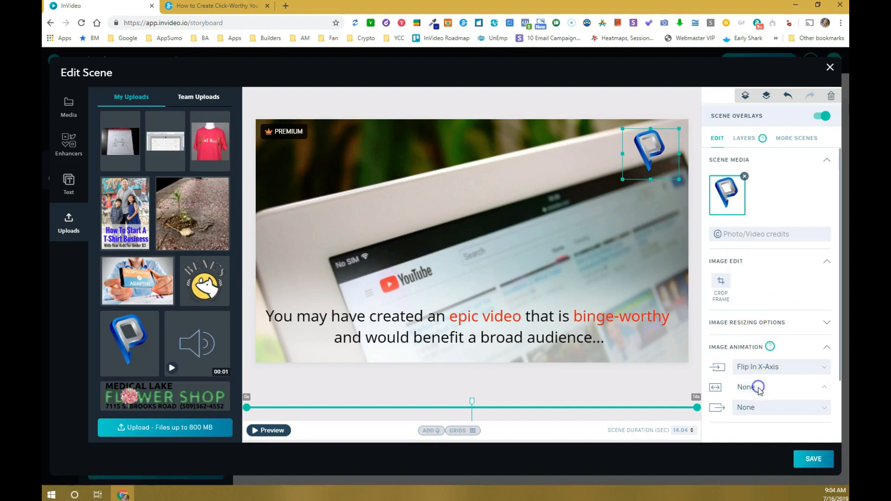
scroll(773, 360, down, 3)
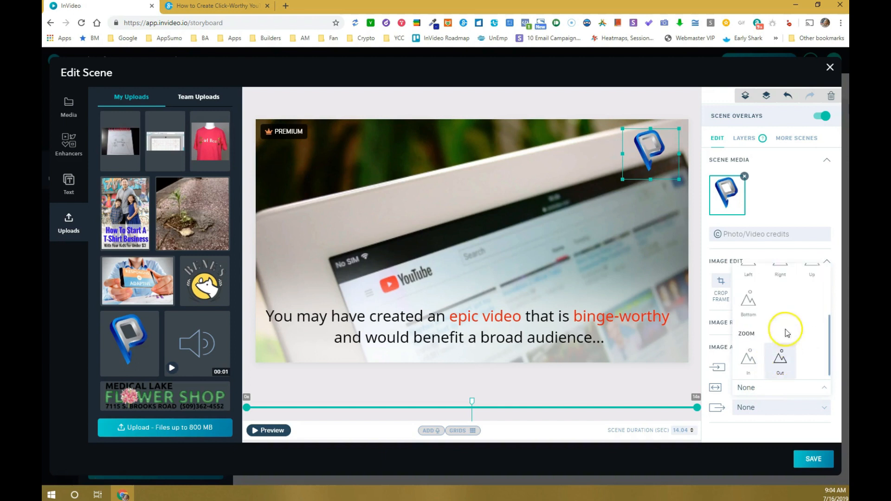
scroll(770, 324, up, 1)
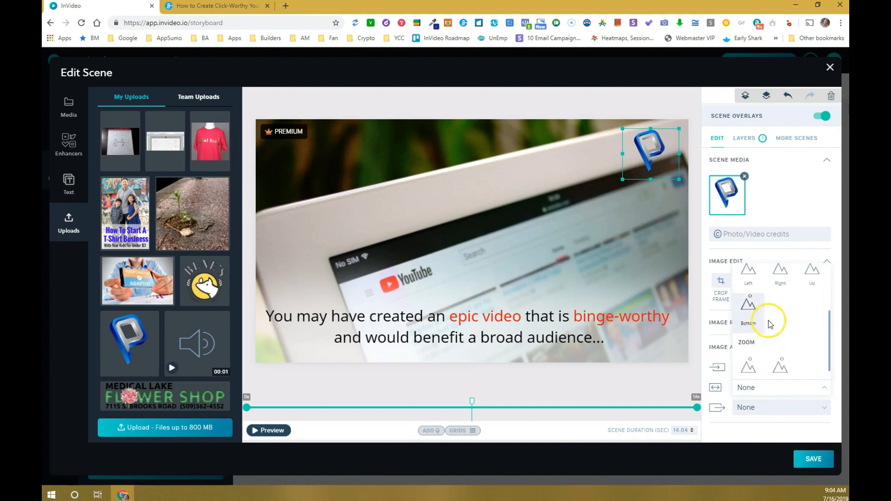
scroll(780, 327, up, 2)
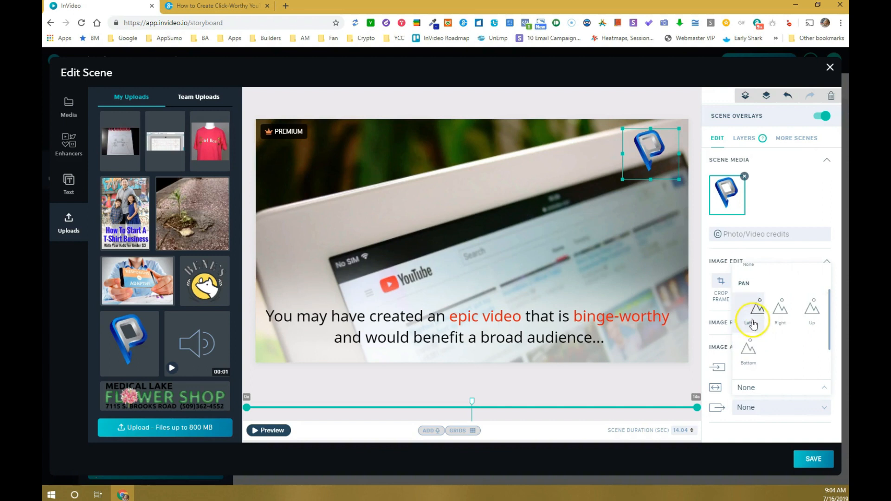
click(751, 318)
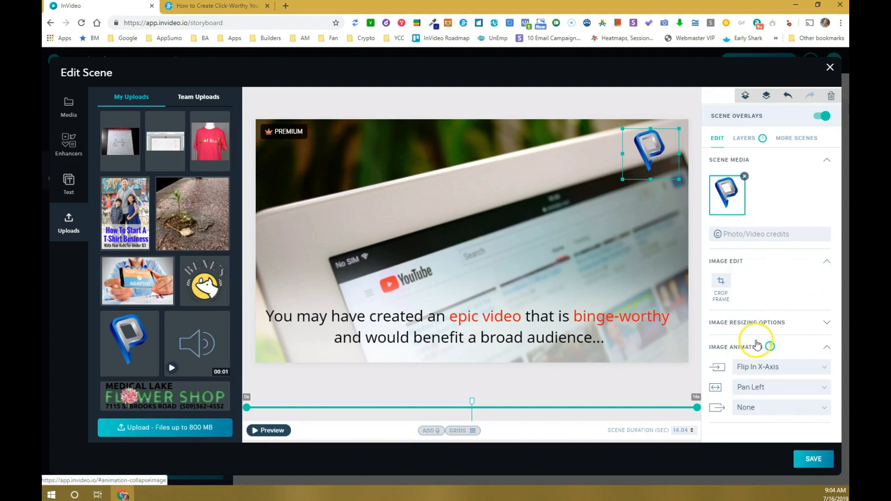
- Set the P logo layer's exit animation to Fade Out Up, then preview the scene and return to editing
click(752, 409)
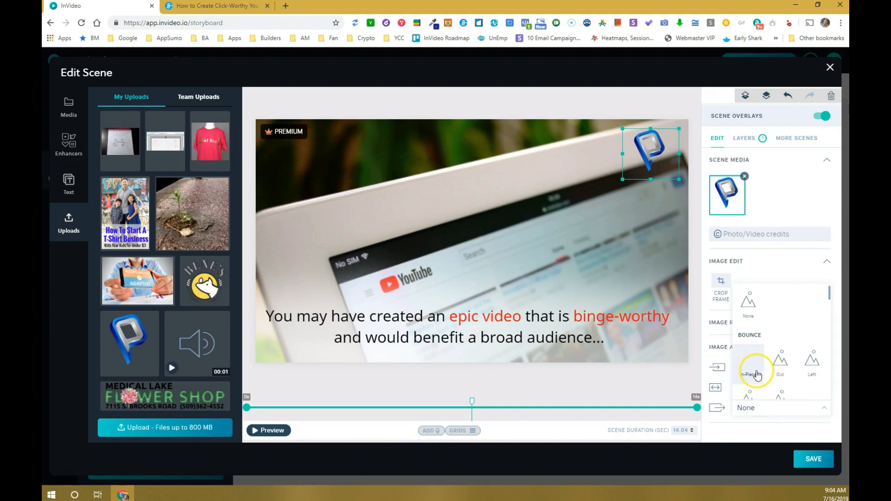
scroll(754, 364, down, 2)
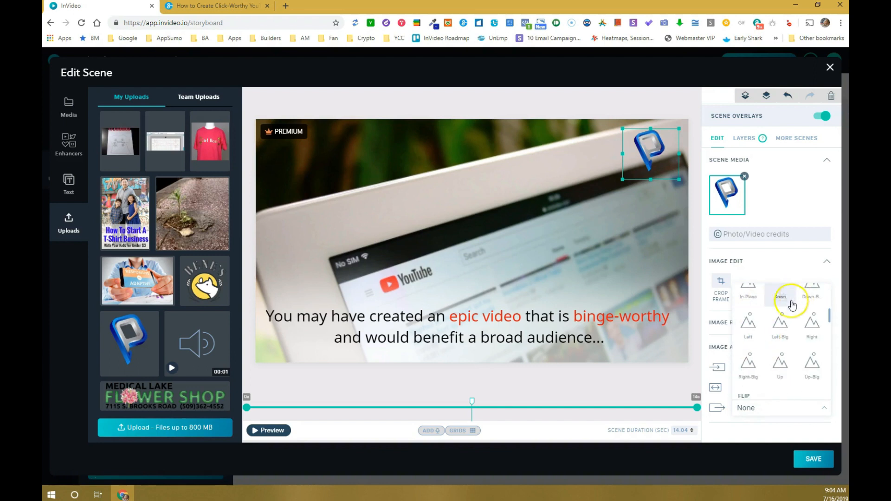
click(784, 371)
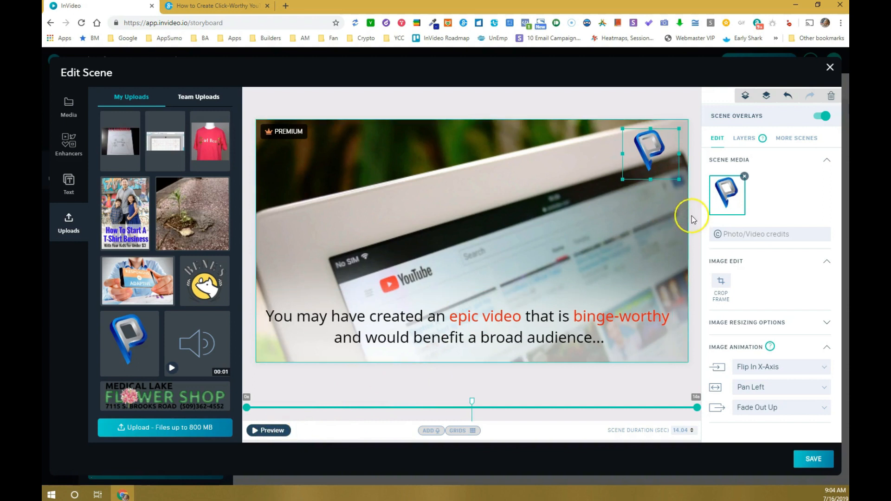
click(278, 430)
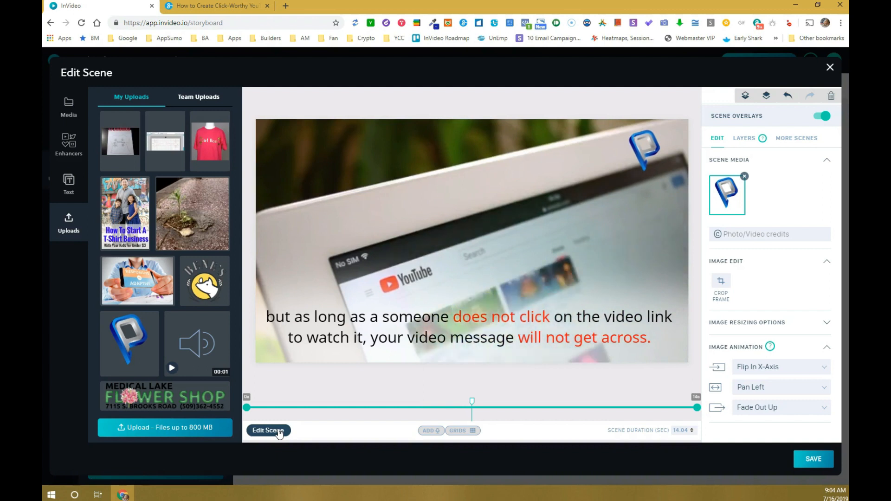
click(256, 430)
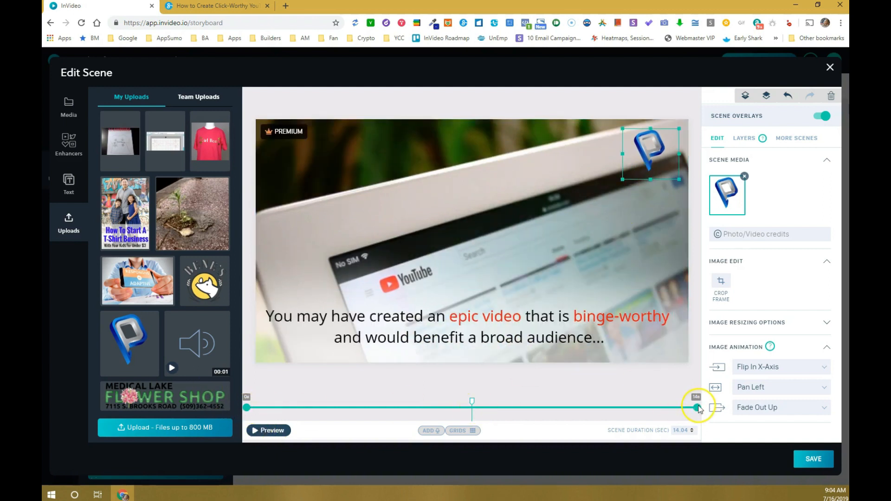
- Trim the P logo layer's timing so it appears at about 2 s and ends at about 10 s
drag(696, 409, 569, 414)
click(246, 409)
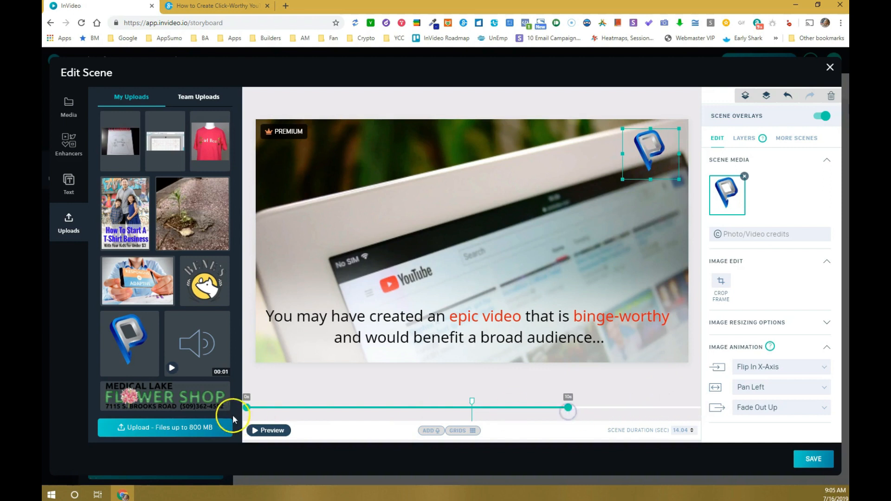
drag(301, 411, 315, 412)
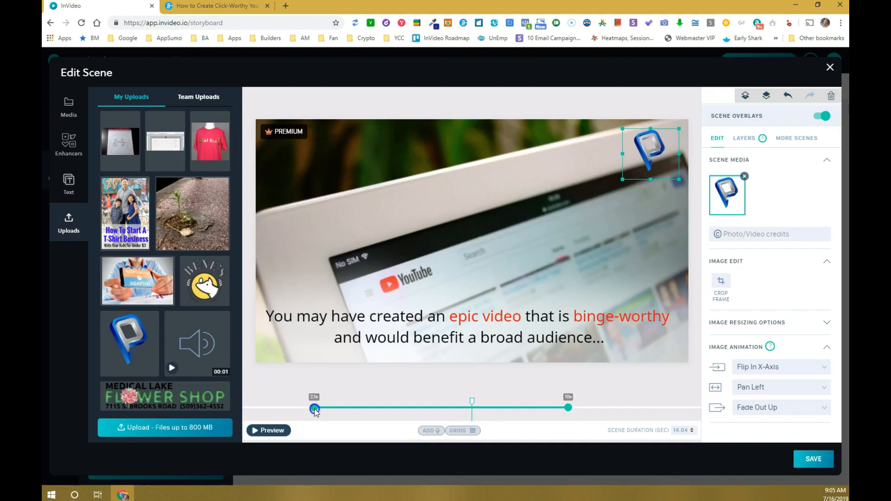
click(329, 460)
- Preview the scene with the retimed logo, return to editing and save the scene
click(267, 431)
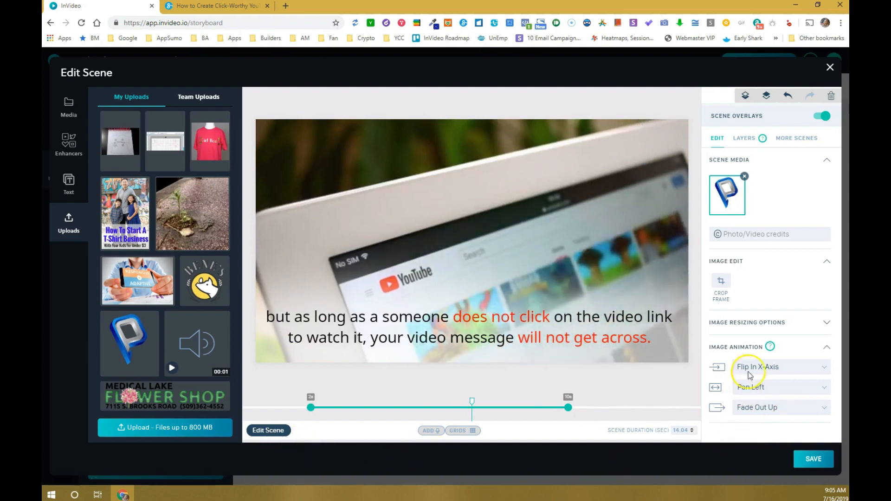
click(273, 433)
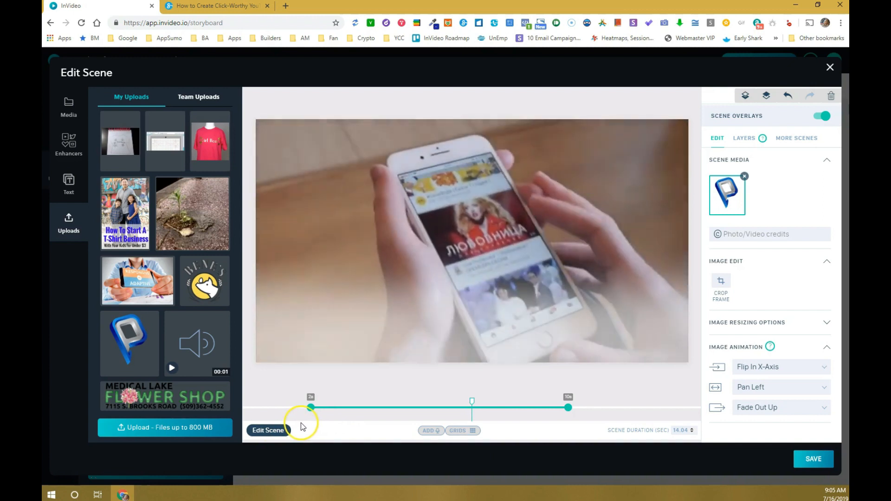
click(267, 431)
click(812, 458)
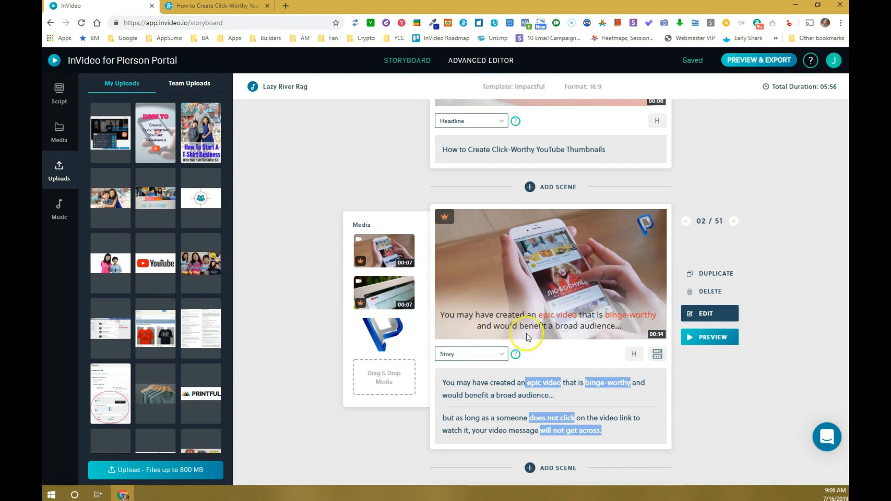
- Leave the storyboard for the new-project options, choose the readymade versatile templates and browse the Quick Videos templates
scroll(546, 307, down, 3)
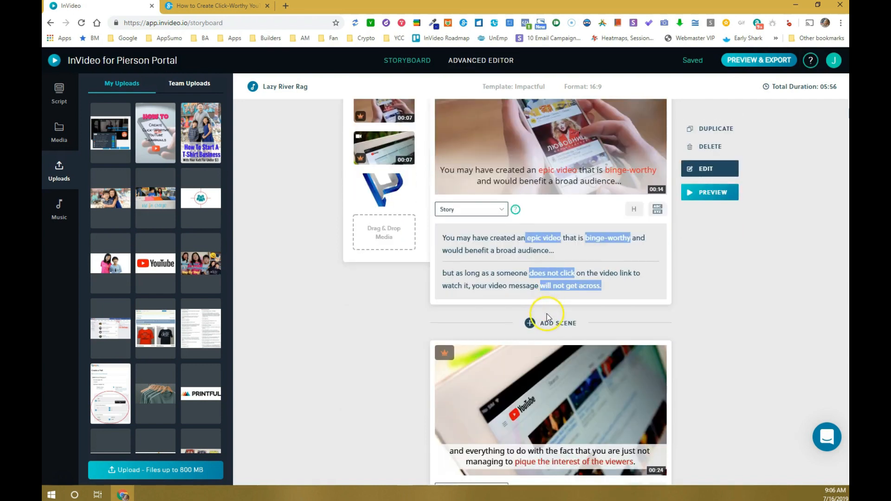
scroll(547, 317, up, 6)
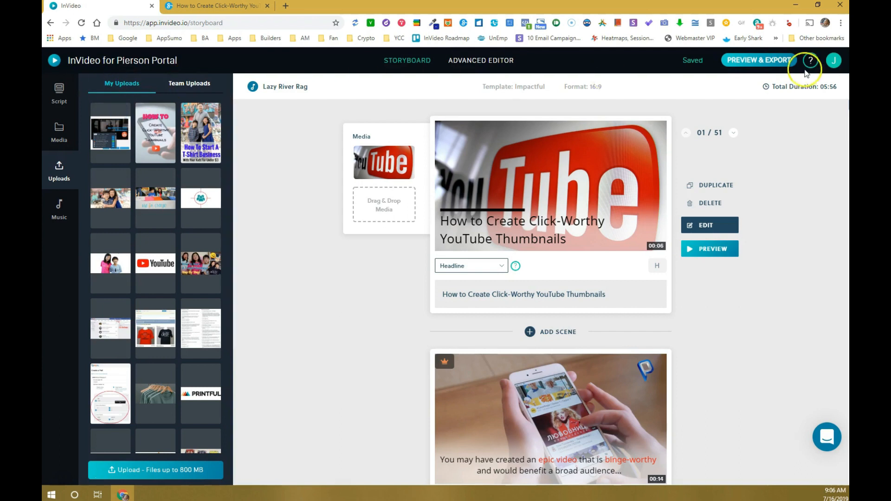
click(833, 61)
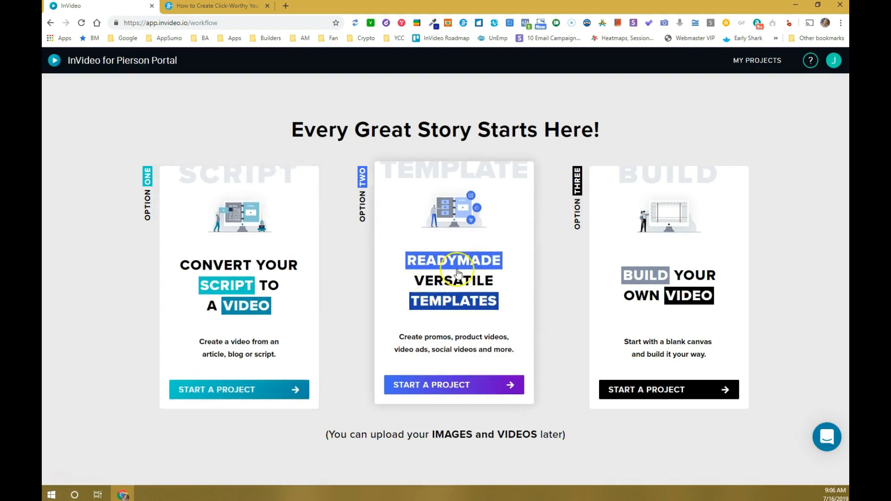
click(460, 293)
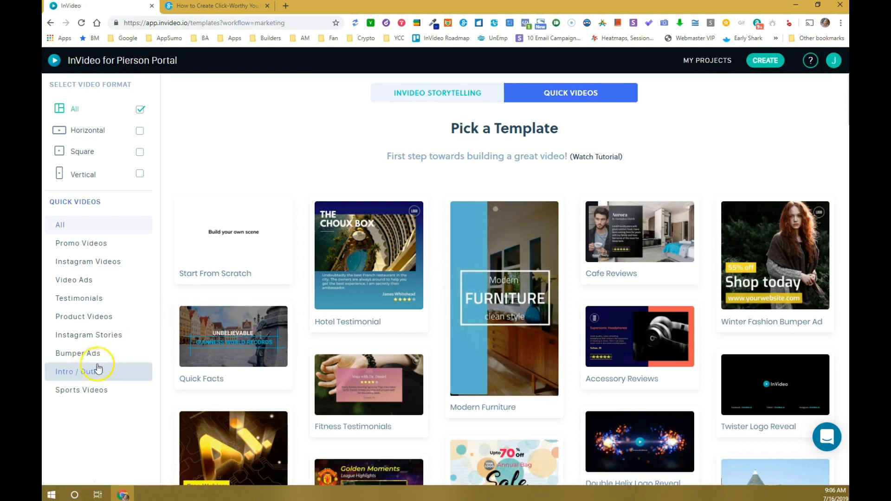
scroll(502, 146, down, 4)
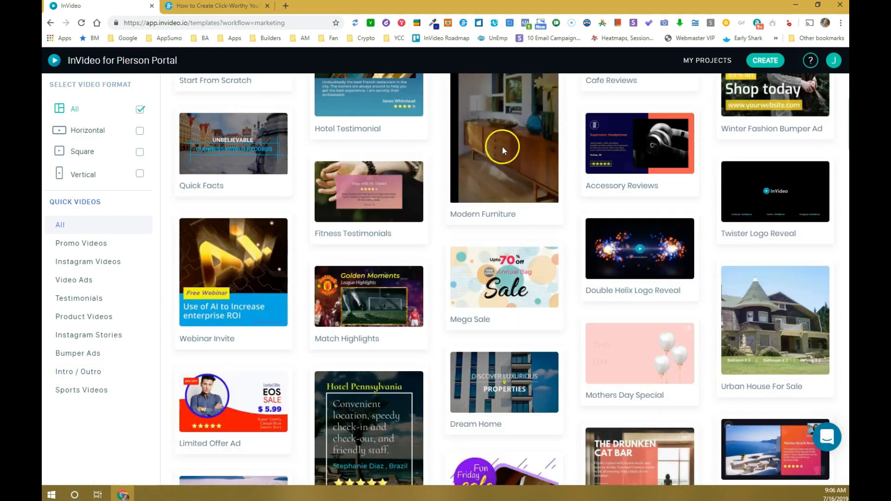
scroll(502, 146, up, 2)
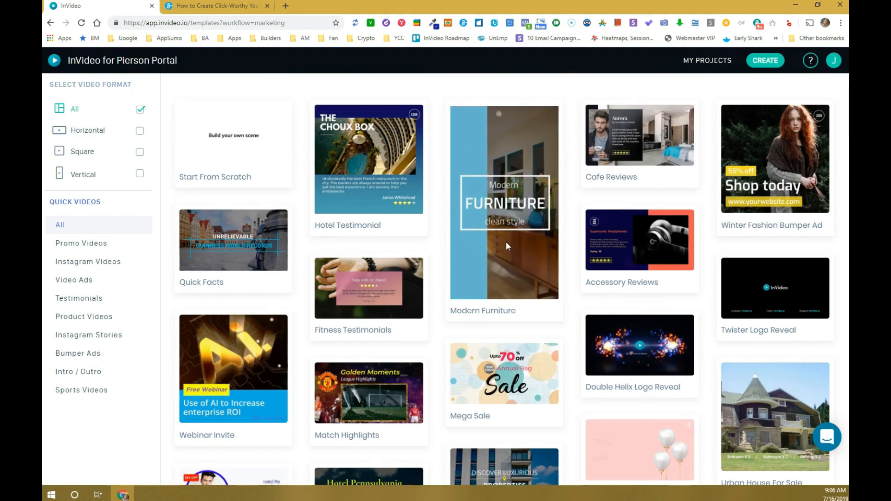
- Browse the Quick Videos templates across all formats and categories, checking the animated template thumbnails through the end of the list
click(628, 301)
mouse_move(649, 352)
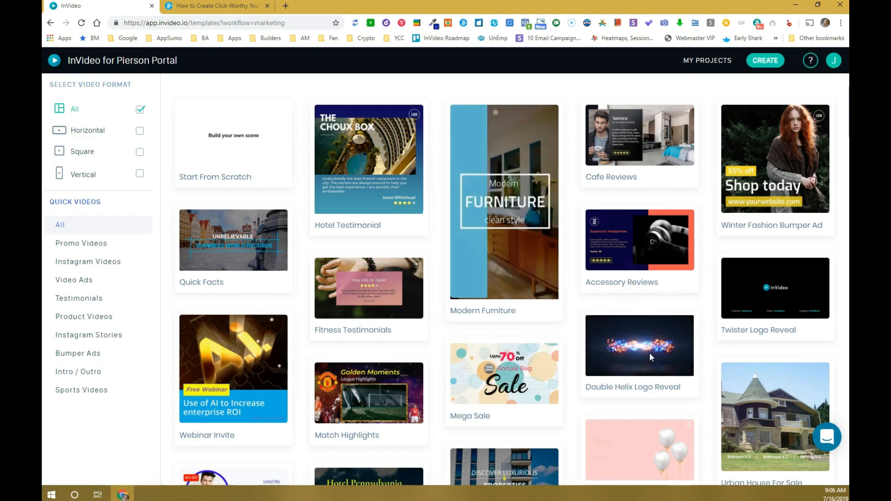
click(489, 351)
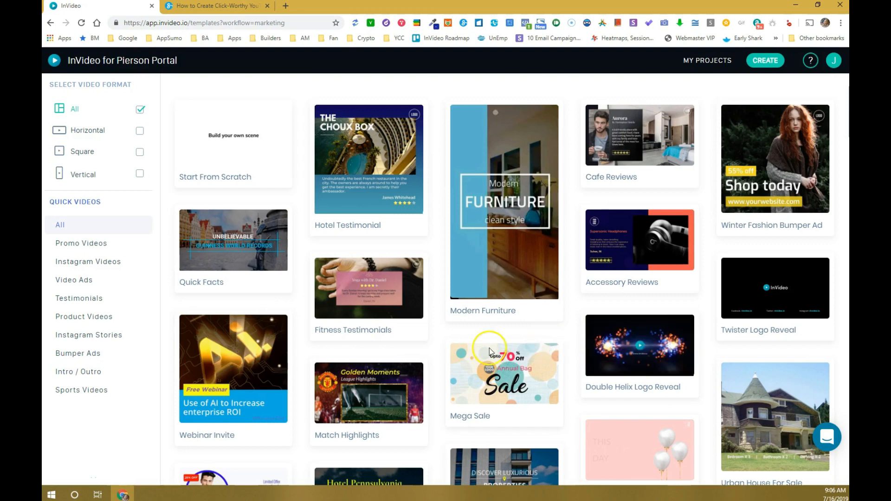
scroll(489, 351, down, 9)
scroll(463, 357, down, 13)
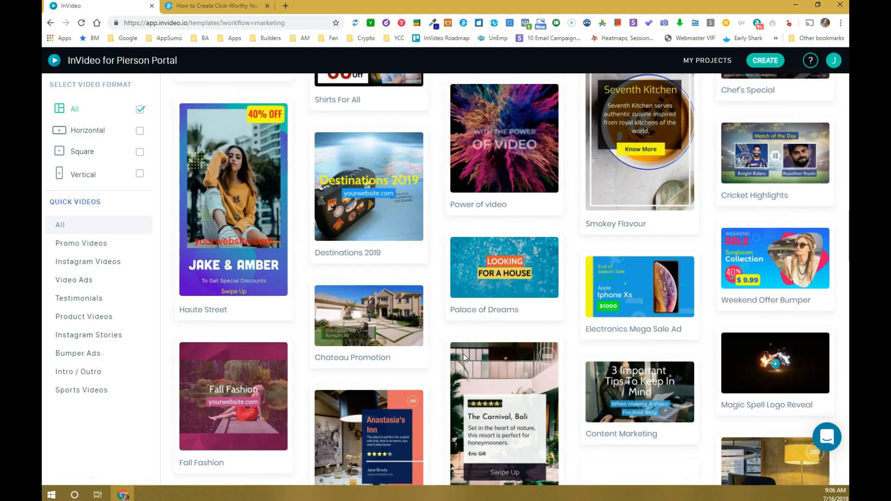
scroll(463, 357, down, 3)
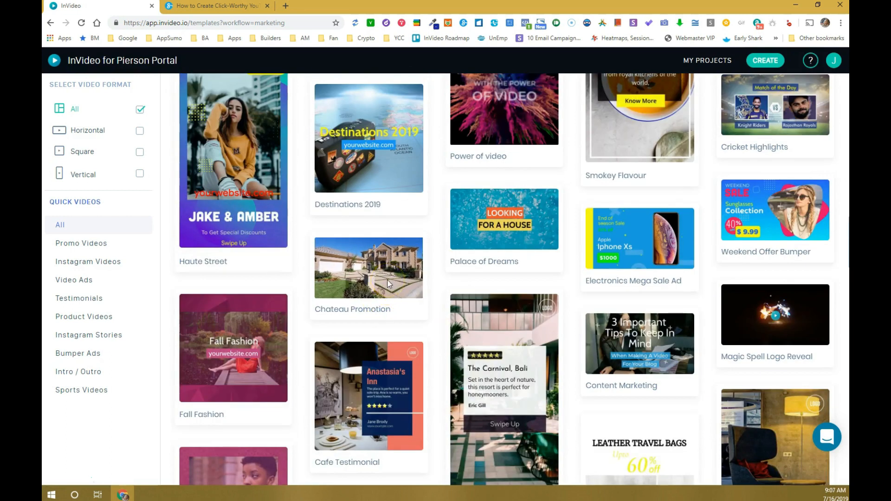
scroll(445, 311, down, 1)
scroll(478, 314, down, 6)
scroll(479, 315, down, 3)
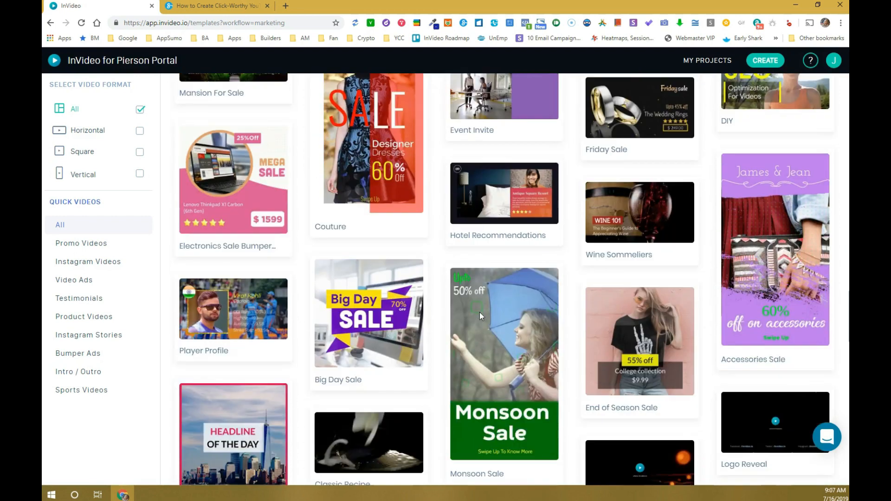
scroll(479, 311, down, 3)
scroll(479, 310, down, 6)
scroll(479, 309, down, 4)
scroll(480, 310, down, 3)
scroll(479, 310, down, 4)
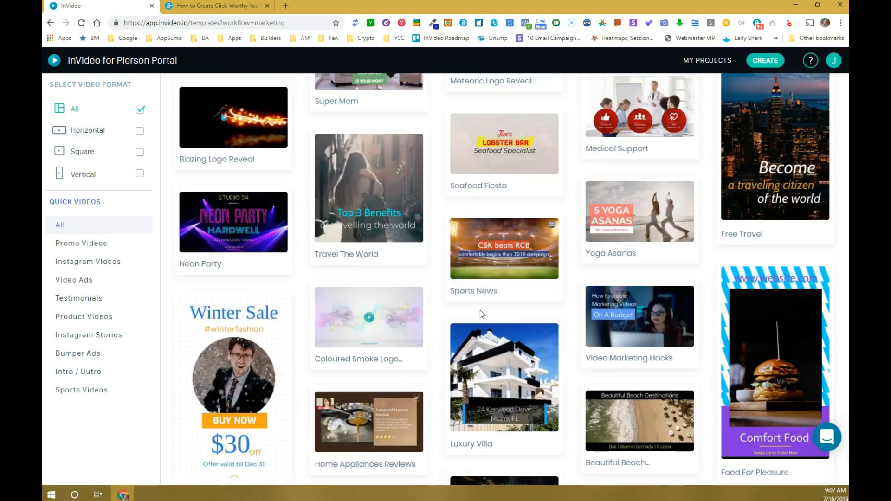
scroll(480, 310, down, 3)
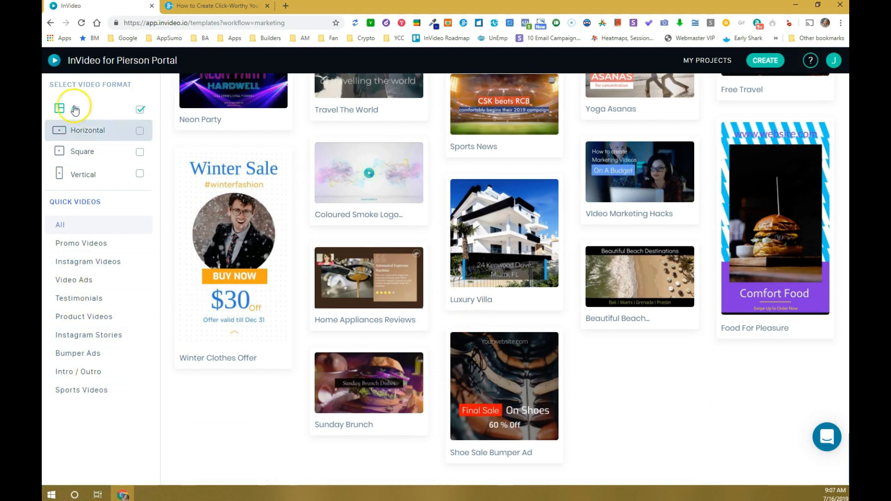
- Filter the Quick Videos to horizontal Video Ads and start a 16:9 project from the Hotel Reviews template
click(92, 135)
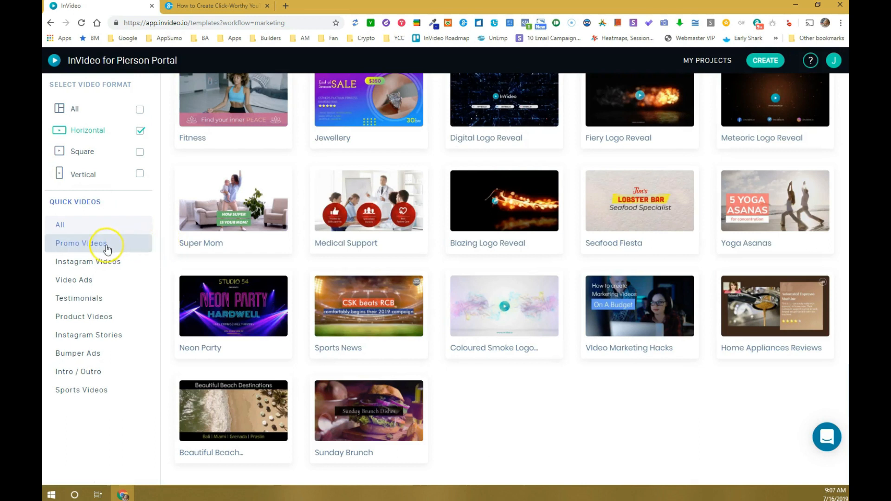
click(103, 288)
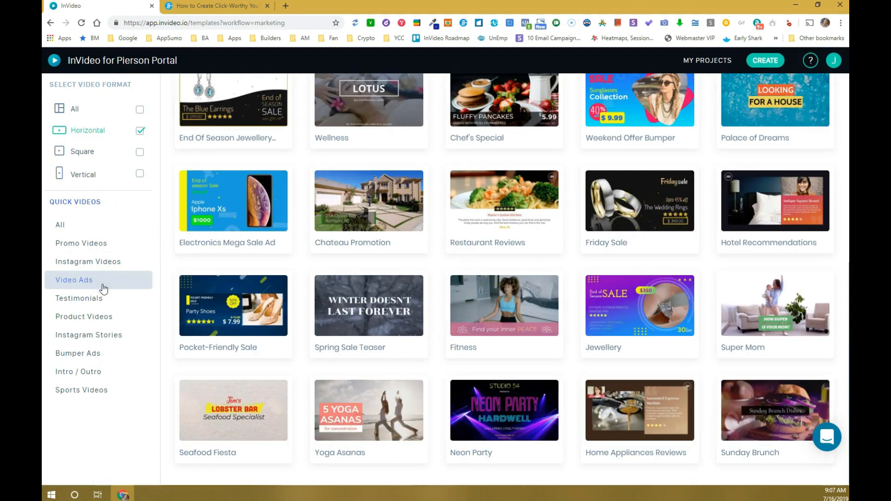
scroll(576, 360, up, 4)
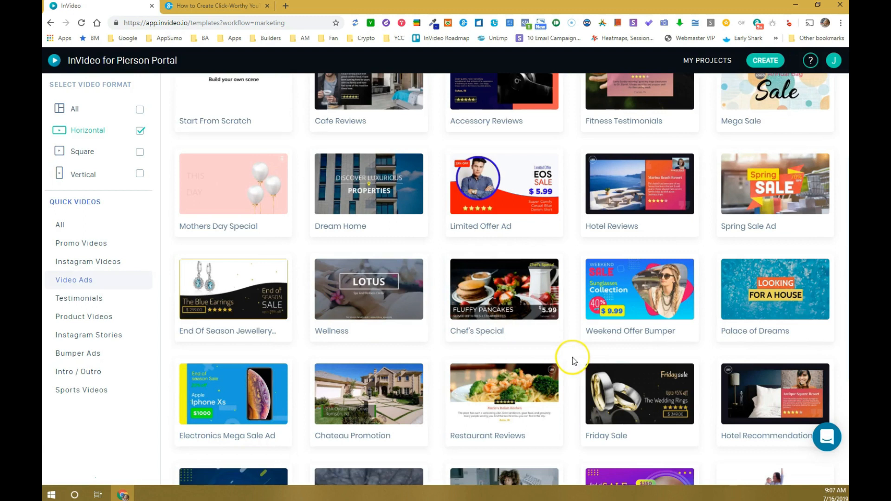
scroll(573, 361, up, 2)
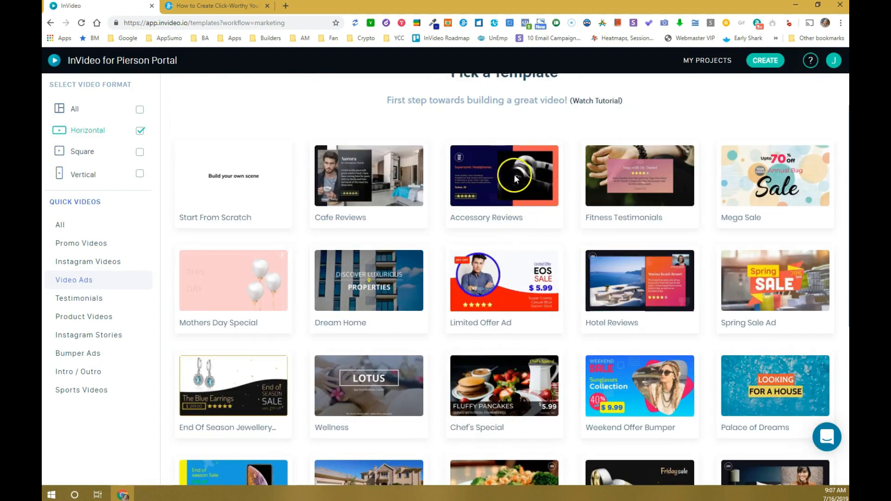
click(639, 291)
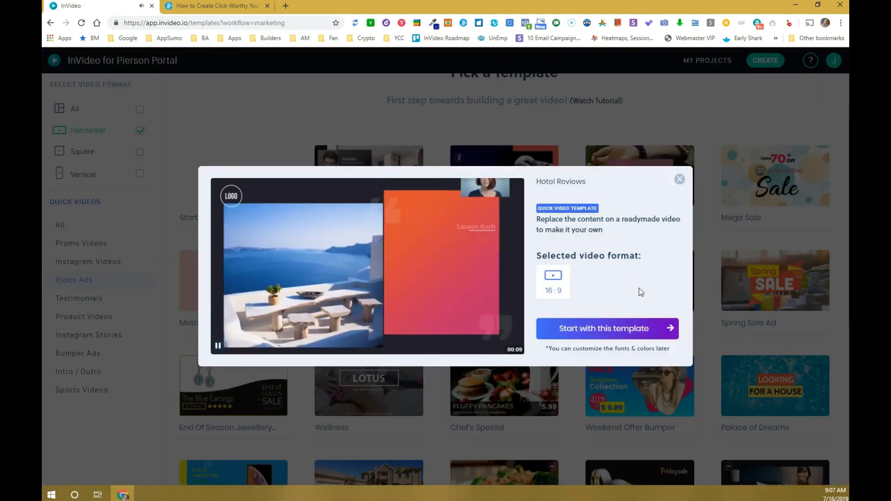
click(600, 329)
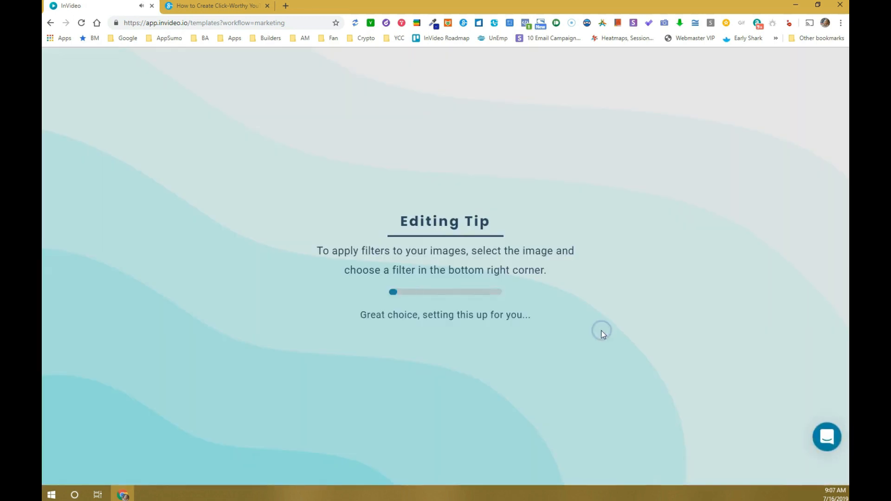
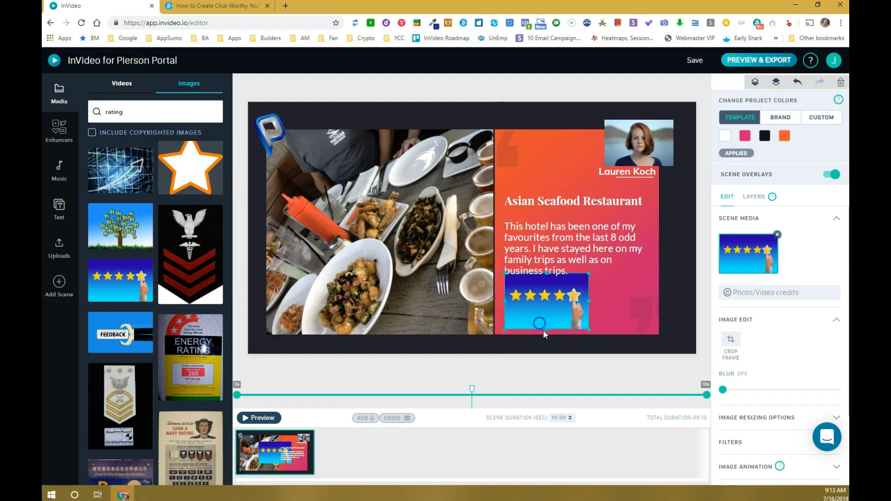
- Shrink the five-star rating image and align it directly below the review paragraph
drag(546, 329, 575, 303)
click(583, 303)
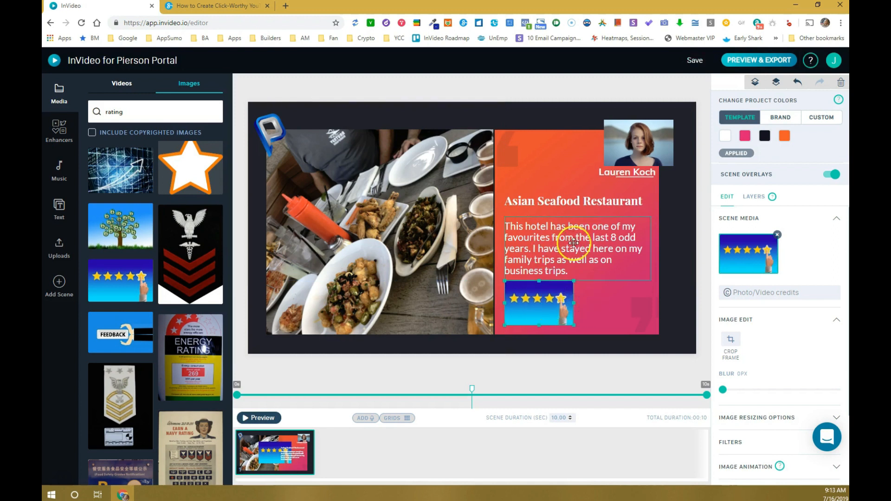
mouse_move(543, 301)
mouse_down()
mouse_move(582, 299)
mouse_move(542, 300)
mouse_up()
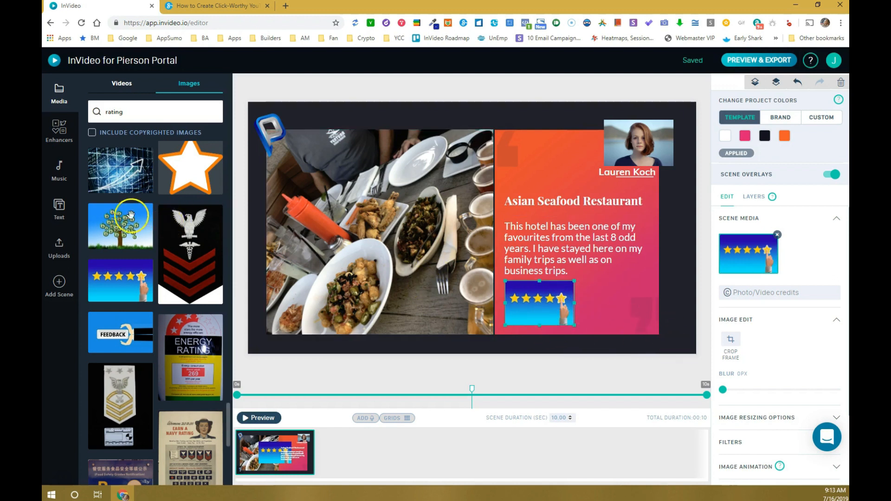
click(544, 195)
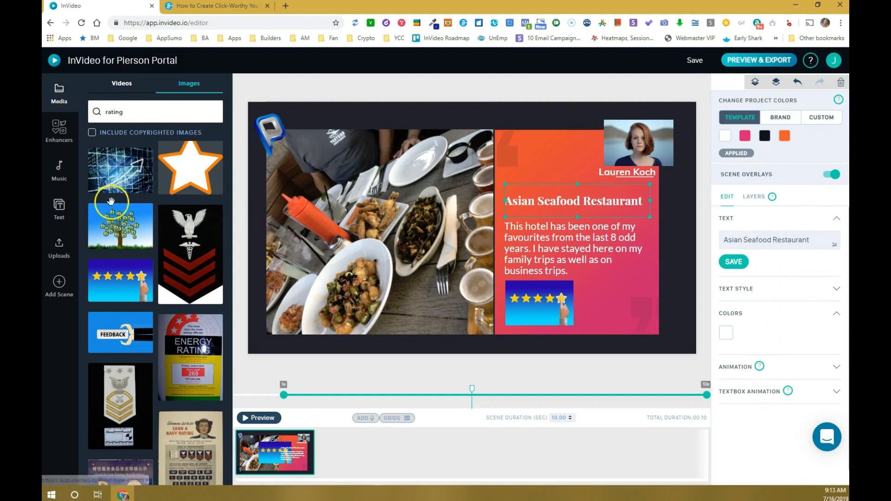
- Add a solid dark rectangle shape to the scene and place it over the five-star rating image
click(59, 129)
click(127, 211)
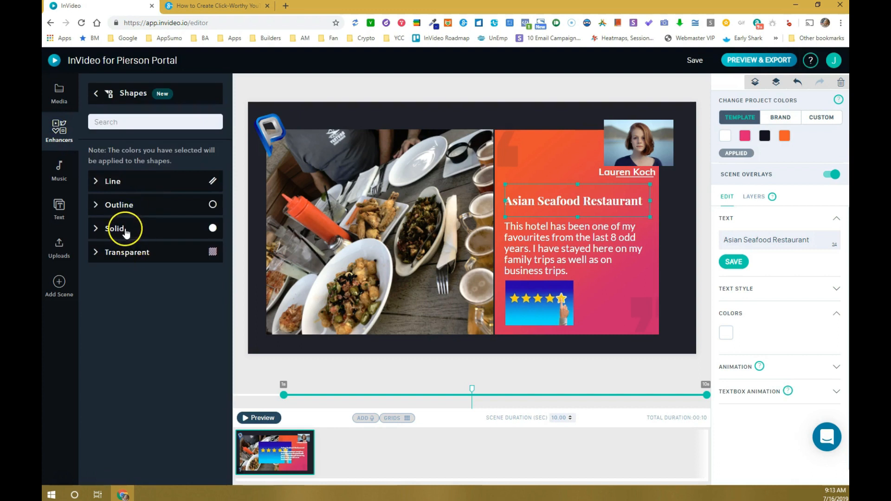
click(114, 228)
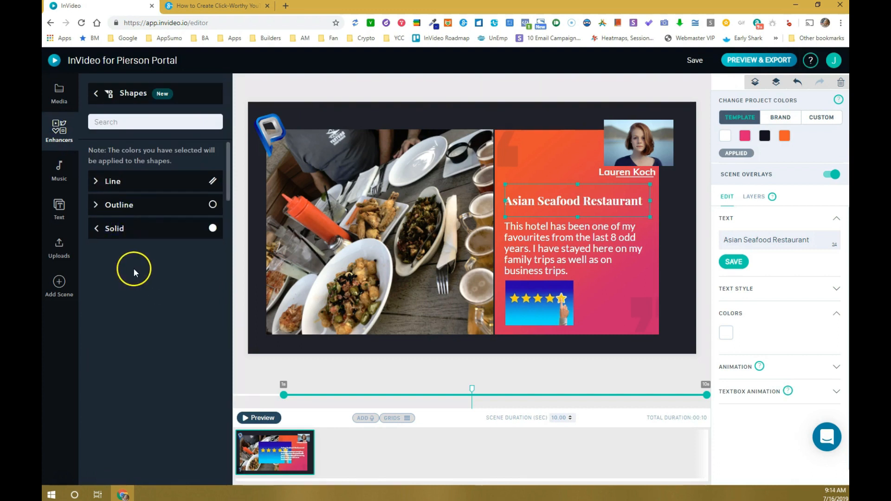
scroll(146, 335, down, 10)
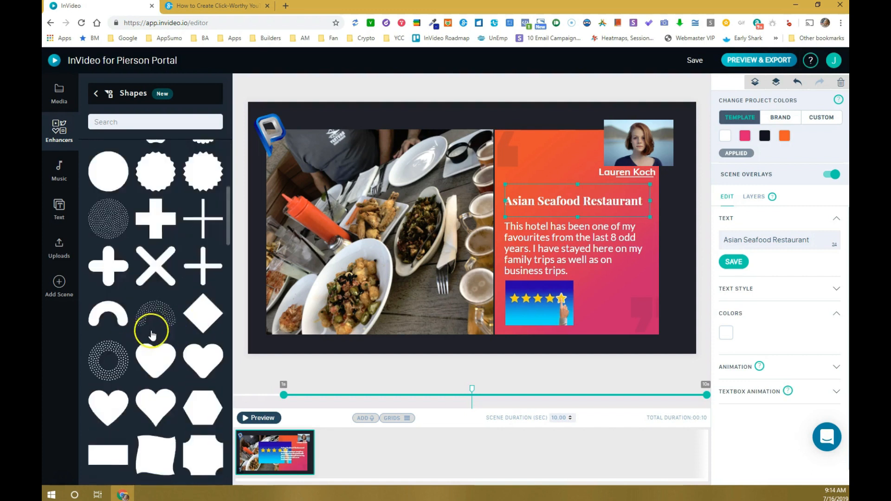
click(99, 266)
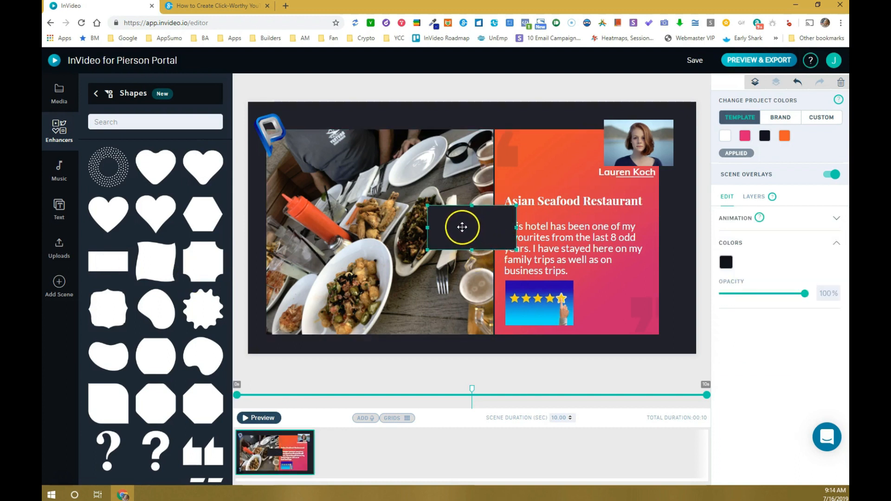
drag(462, 226, 515, 279)
drag(534, 311, 536, 301)
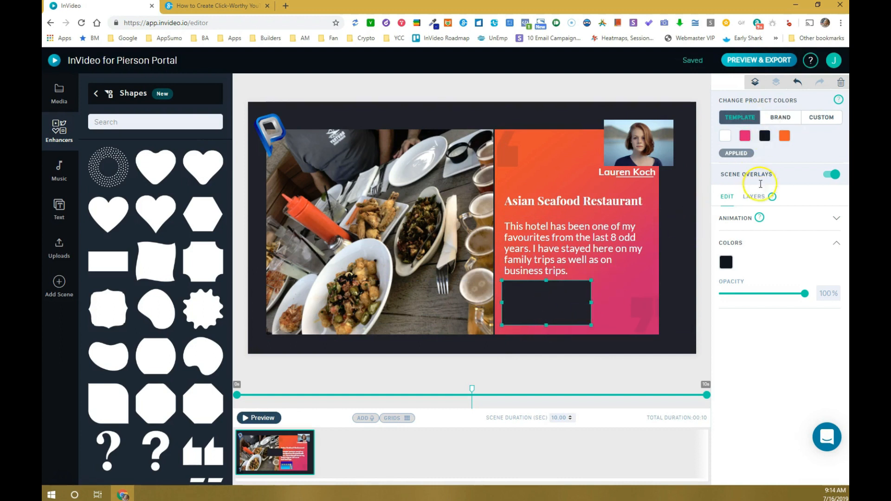
- Reorder the layers so the rectangle, Element 2, sits directly beneath Media 4 (Image)
click(753, 197)
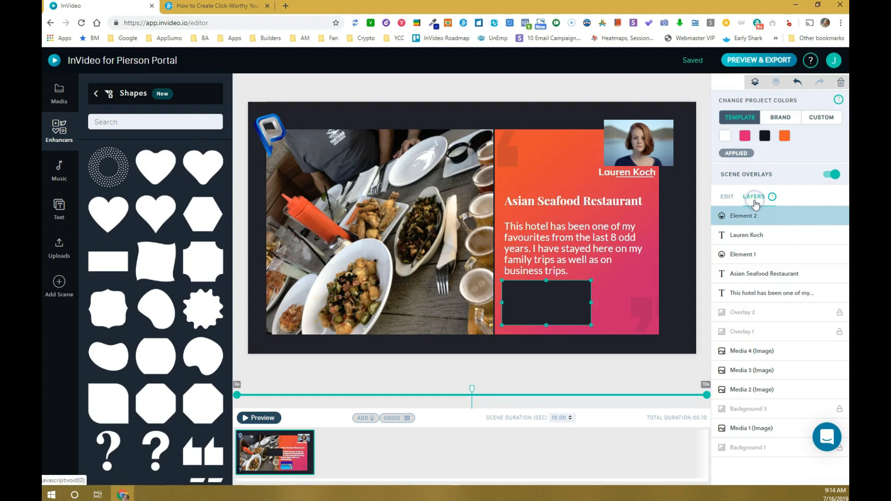
drag(746, 219, 749, 257)
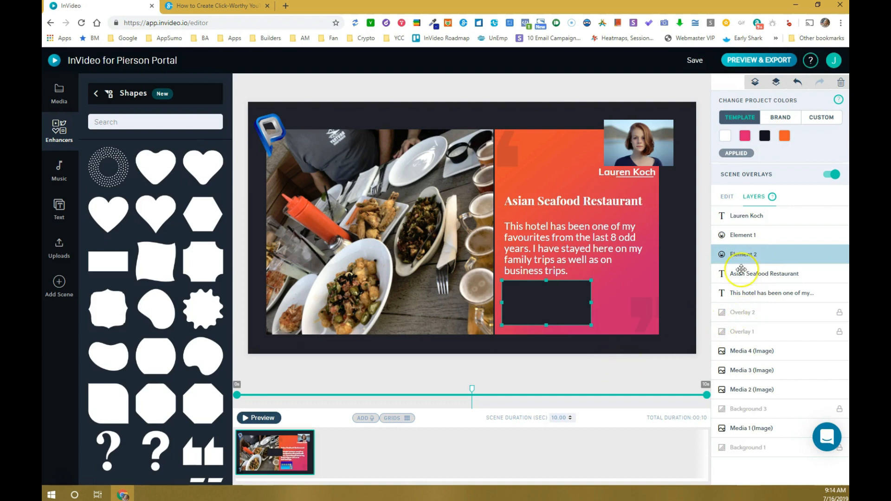
drag(743, 254, 741, 349)
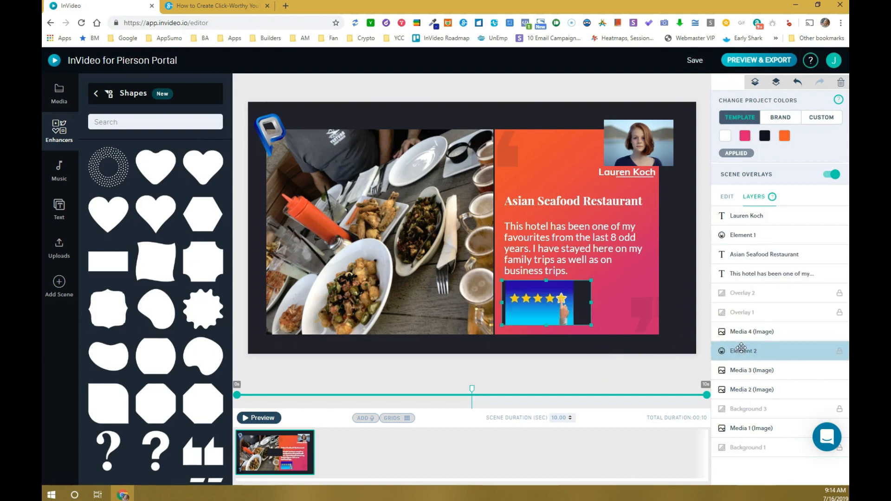
- Resize the dark rectangle so it forms a thin border around the five-star rating image
drag(589, 302, 577, 302)
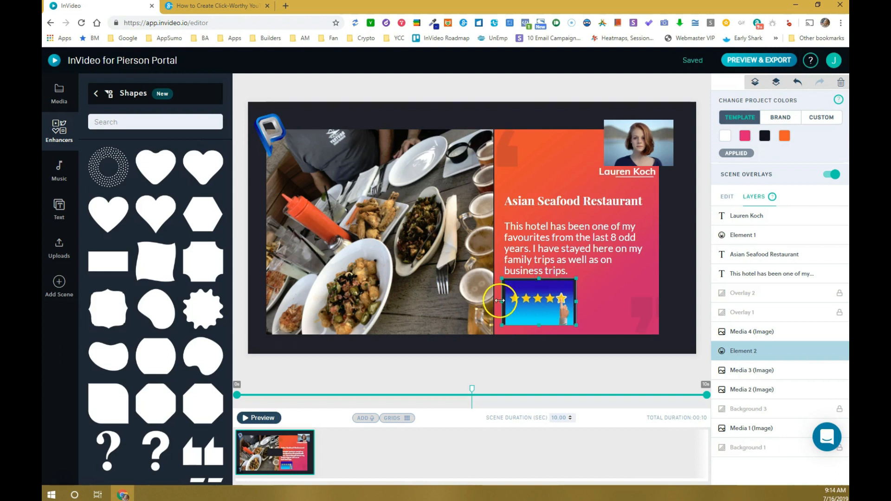
click(521, 320)
drag(539, 323, 539, 327)
click(580, 201)
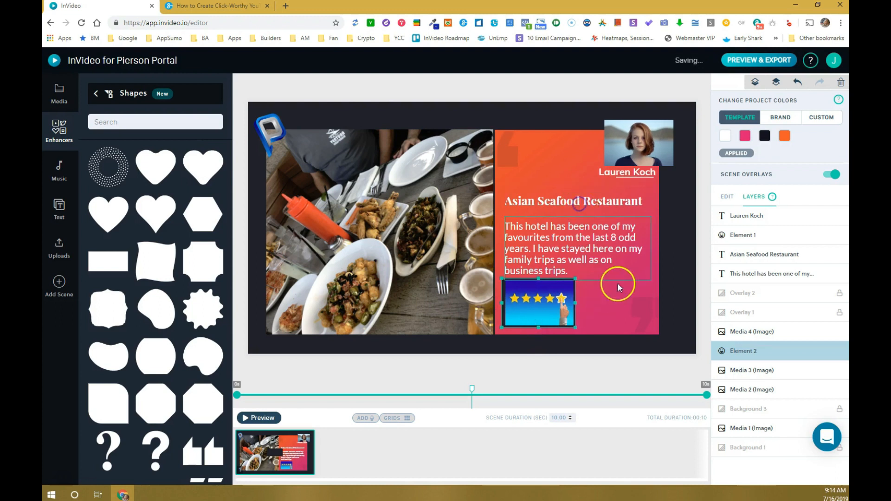
- Nudge the five-star rating image until it is centred within the dark rectangle's border
click(533, 303)
drag(535, 302, 531, 301)
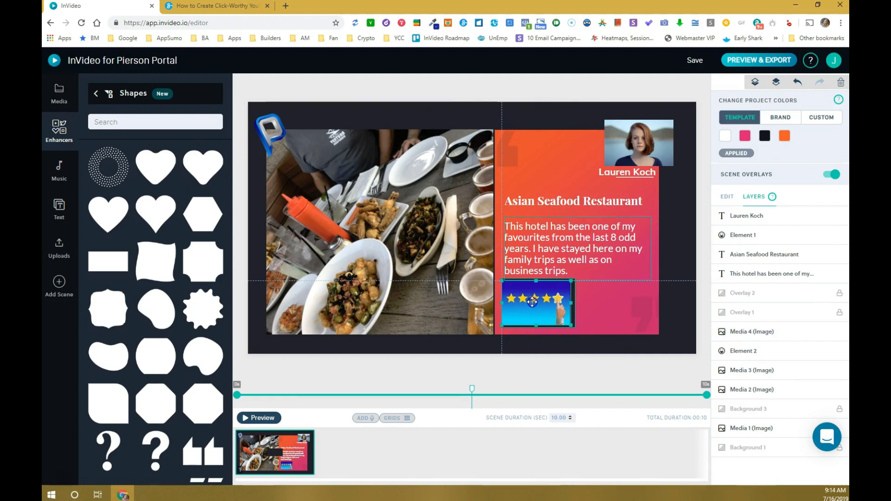
drag(531, 301, 526, 299)
click(577, 203)
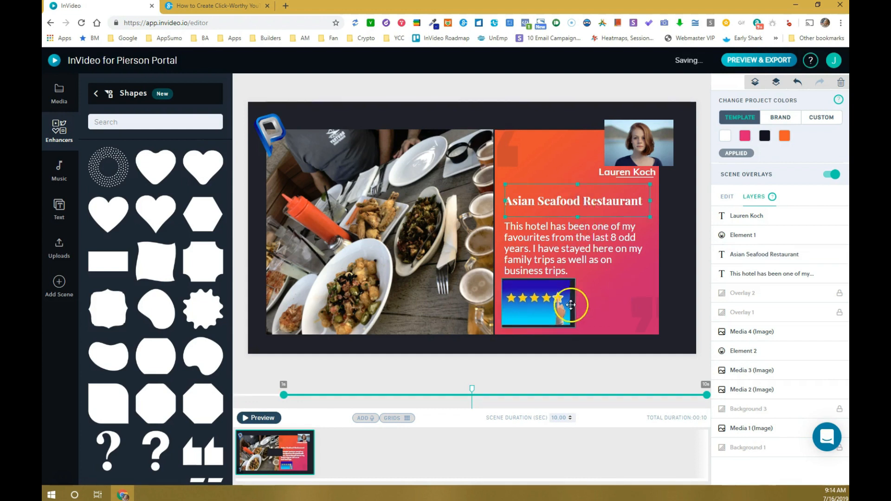
click(528, 293)
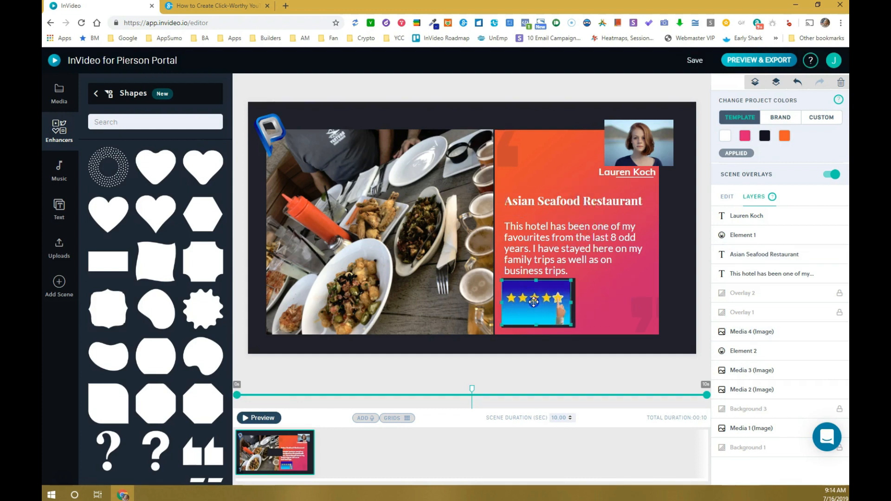
drag(536, 302, 535, 302)
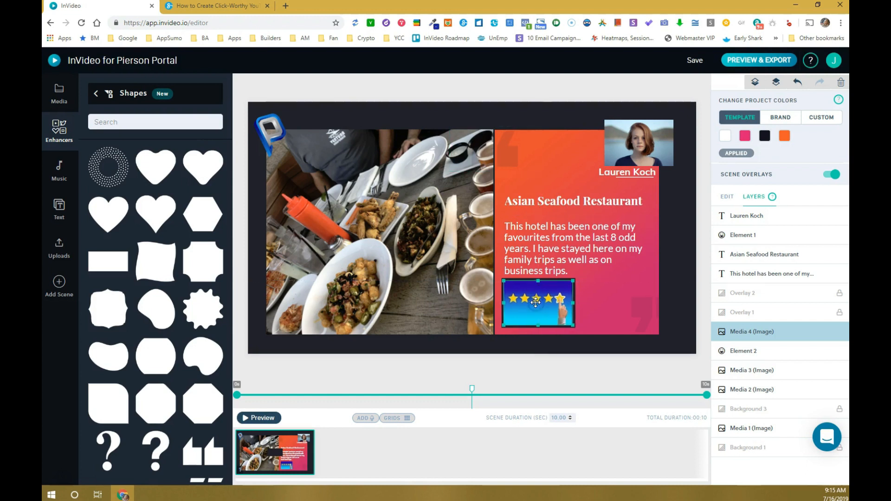
click(574, 210)
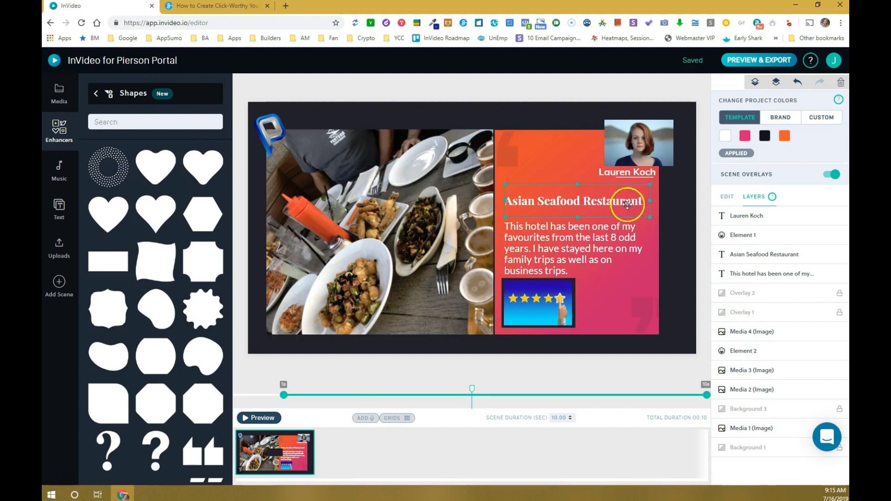
- Preview the scene and the full video with its framed rating image, then close the export preview without exporting
click(260, 417)
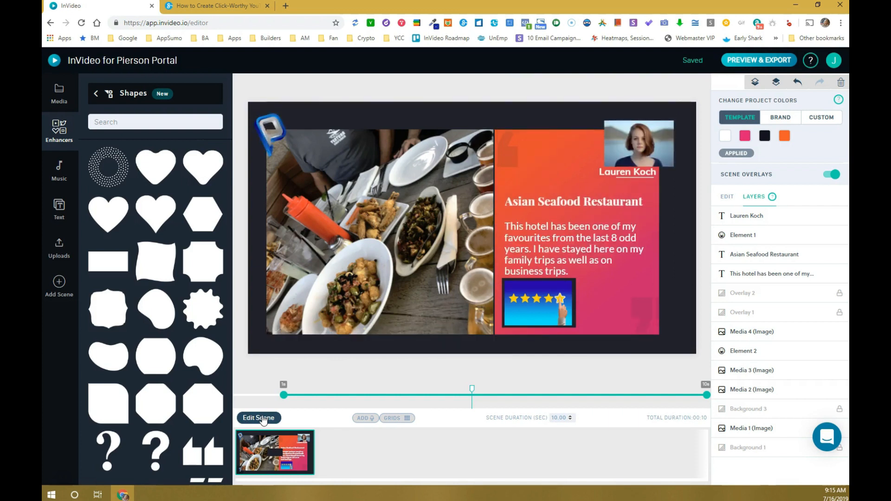
click(752, 62)
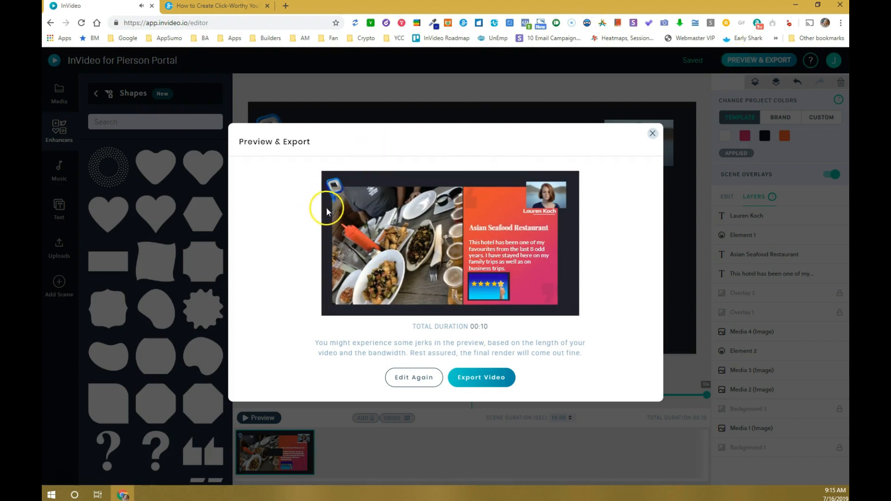
click(653, 136)
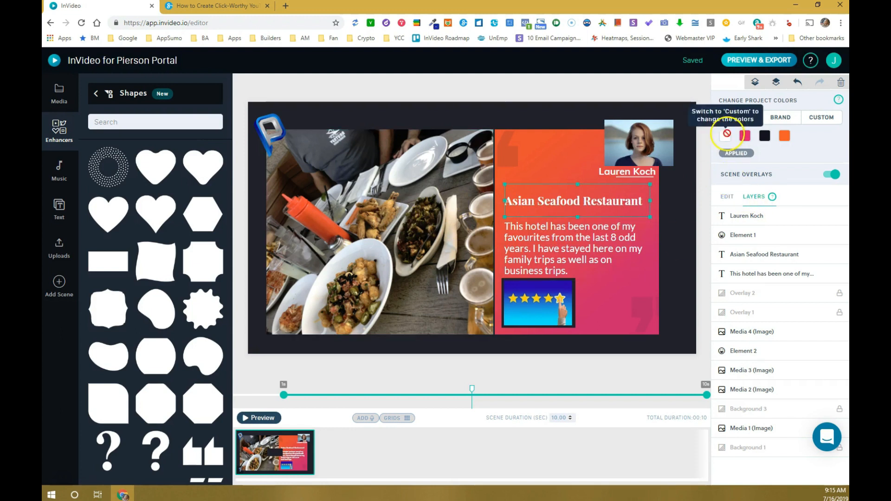
- Show the alignment grid over the scene and hide it again
click(726, 196)
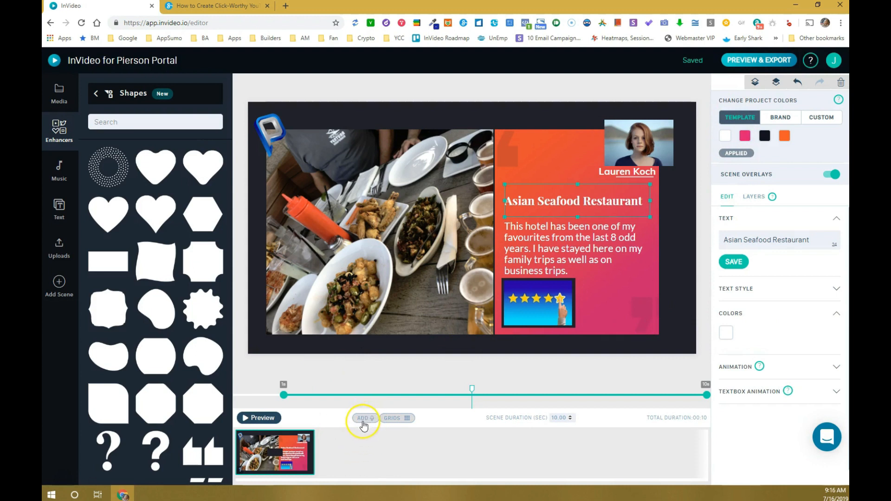
click(400, 418)
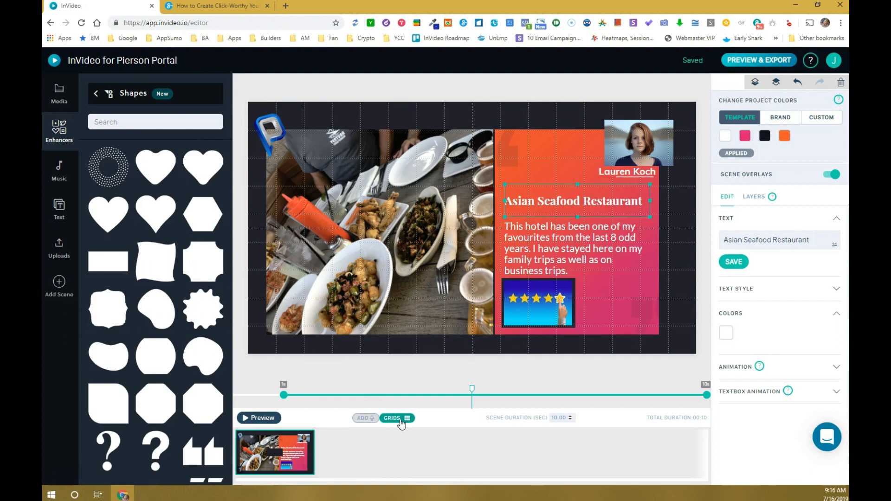
click(397, 422)
- Set the scene duration to 12 seconds
drag(552, 417, 579, 419)
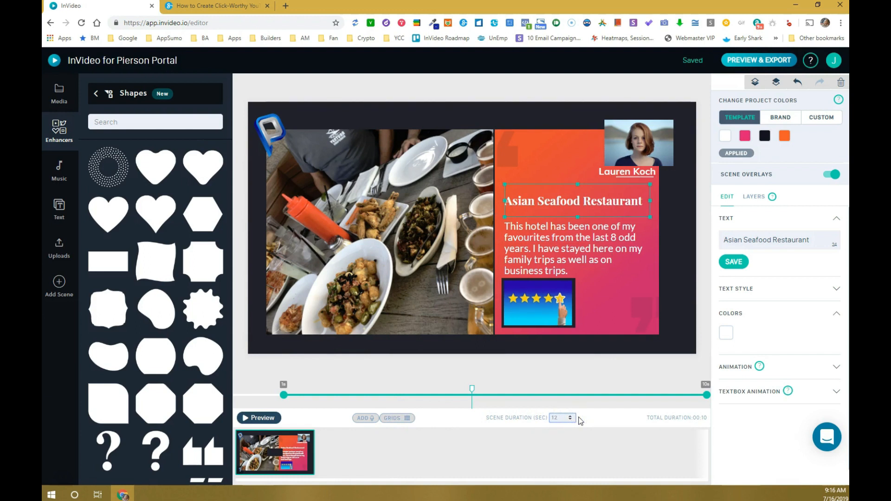
key(Return)
click(342, 211)
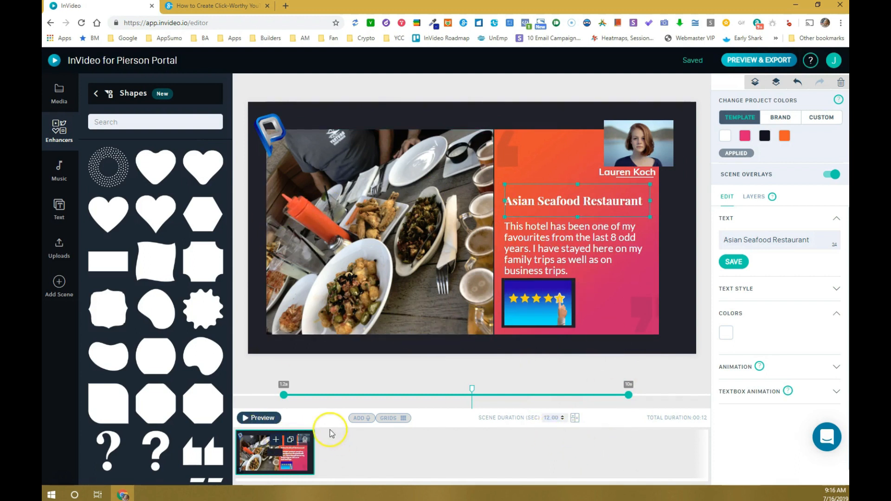
- Open the Stickers & Icons enhancers and look through the available sticker categories
click(273, 124)
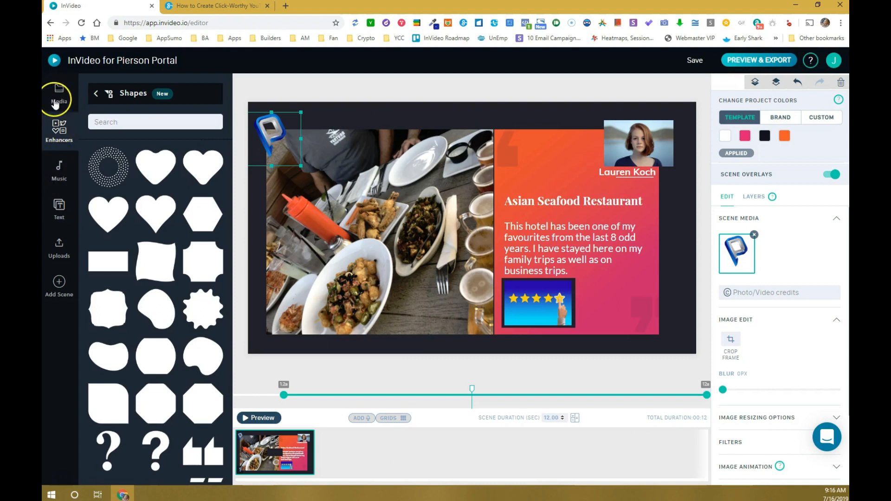
click(96, 93)
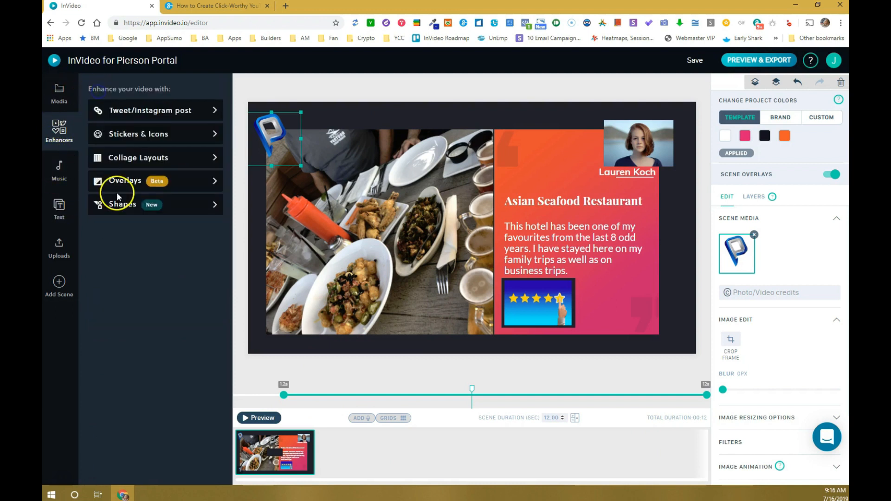
click(205, 133)
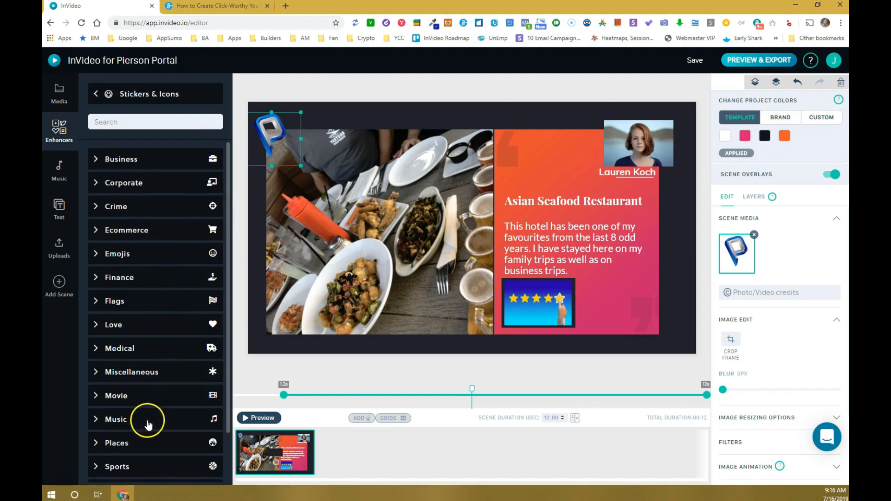
scroll(145, 418, down, 2)
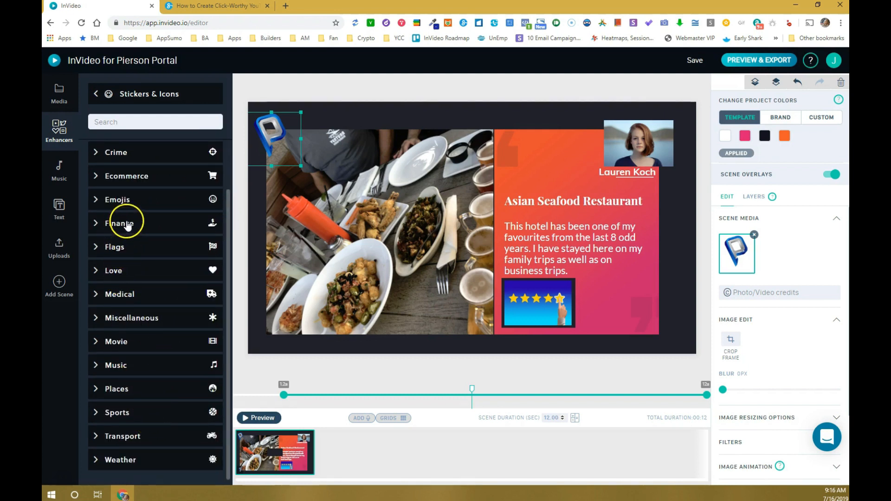
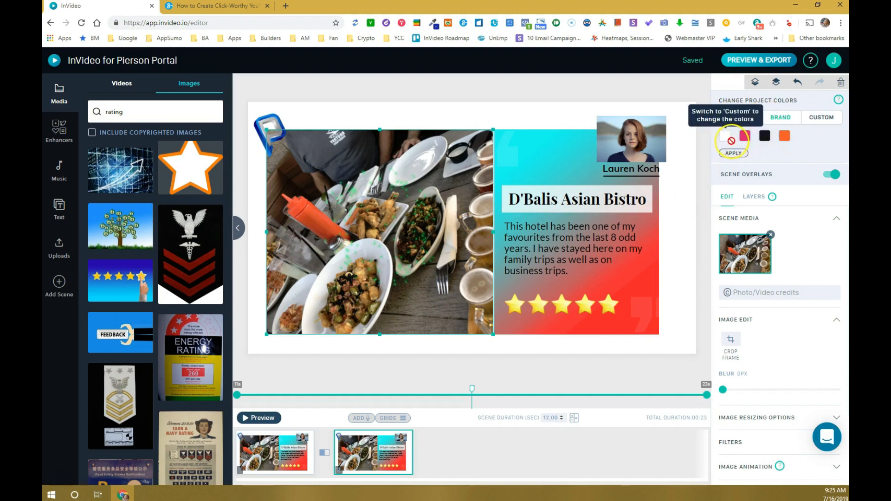
- Switch the project colors from the brand palette to Custom and change the red swatch to green
click(780, 118)
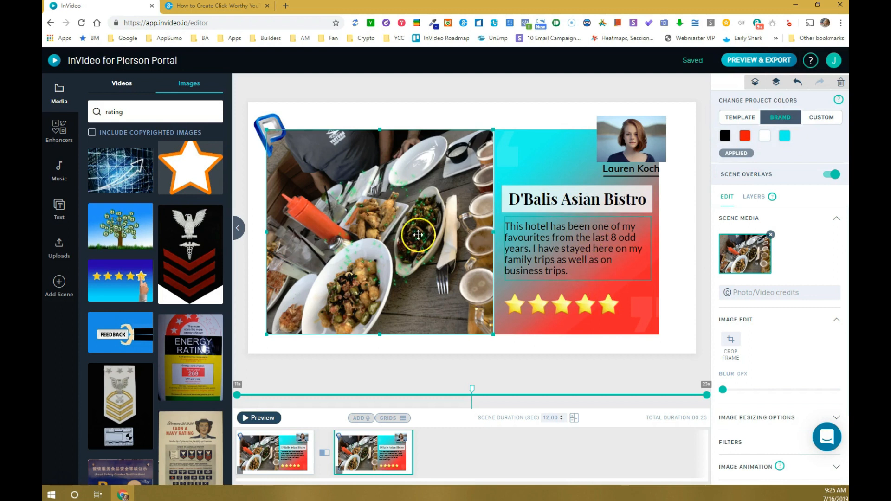
click(821, 118)
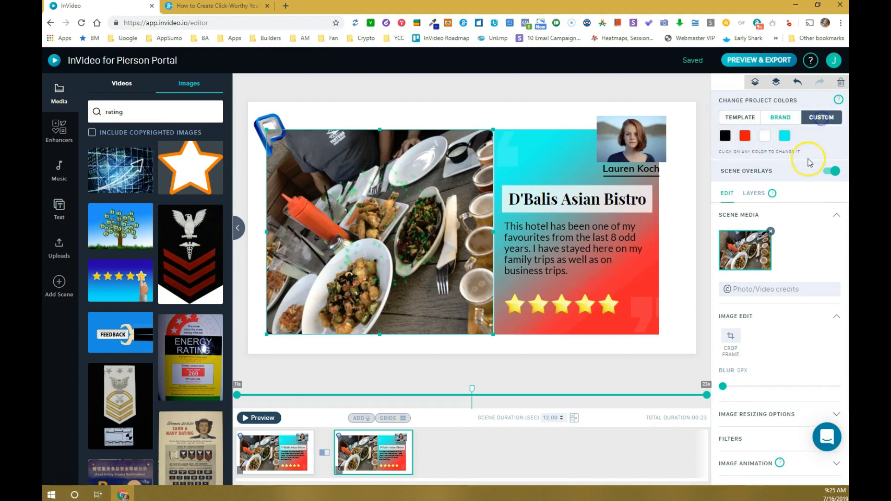
click(746, 136)
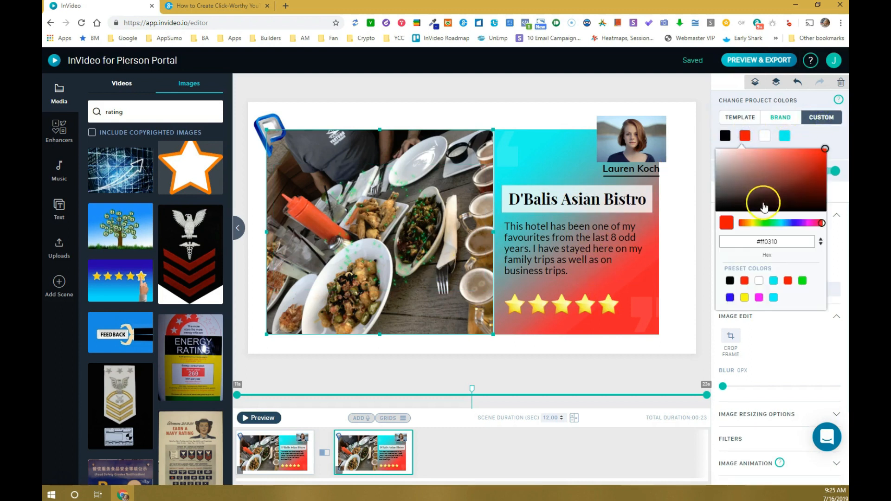
click(773, 224)
click(784, 136)
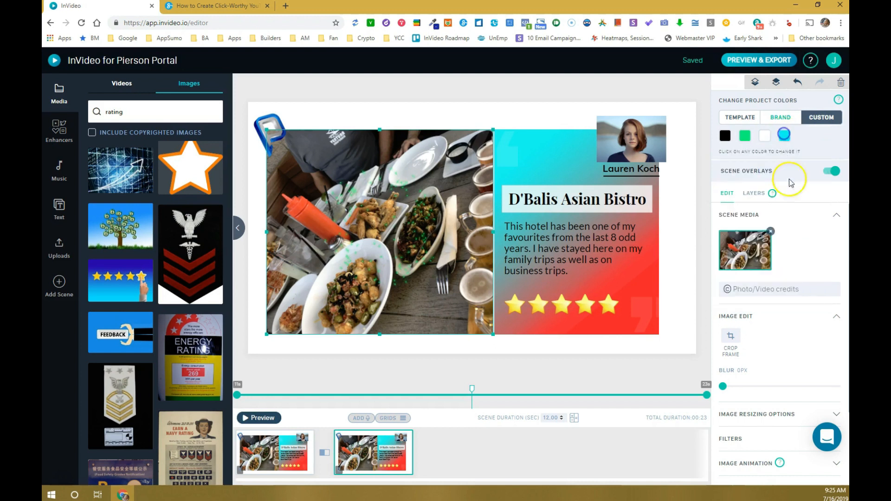
- Change the cyan swatch in the custom project colors to blue, #0307ff
click(785, 139)
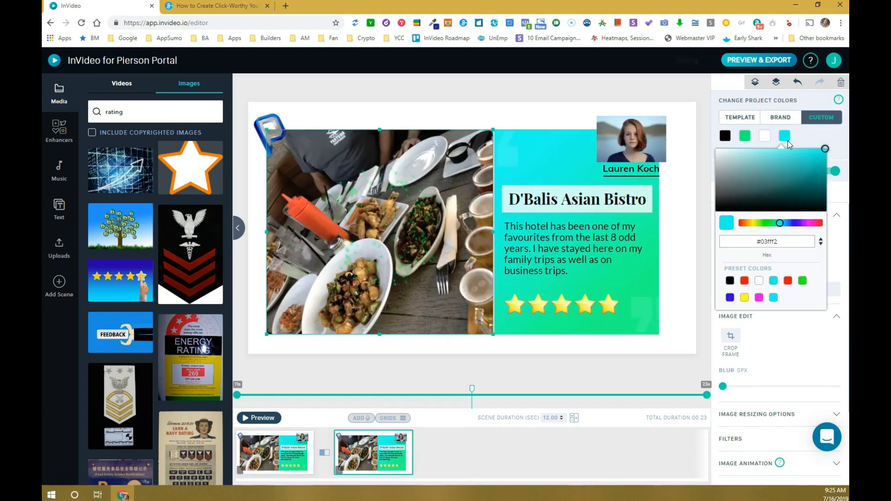
click(794, 224)
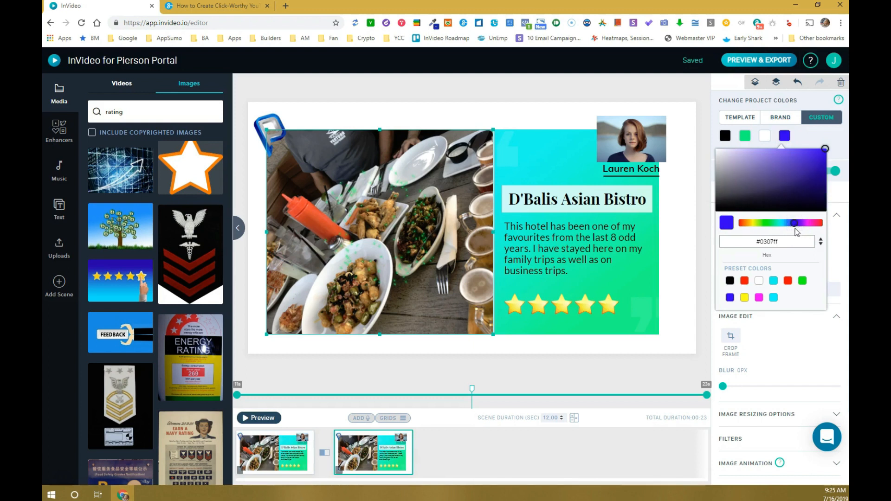
click(805, 140)
click(766, 138)
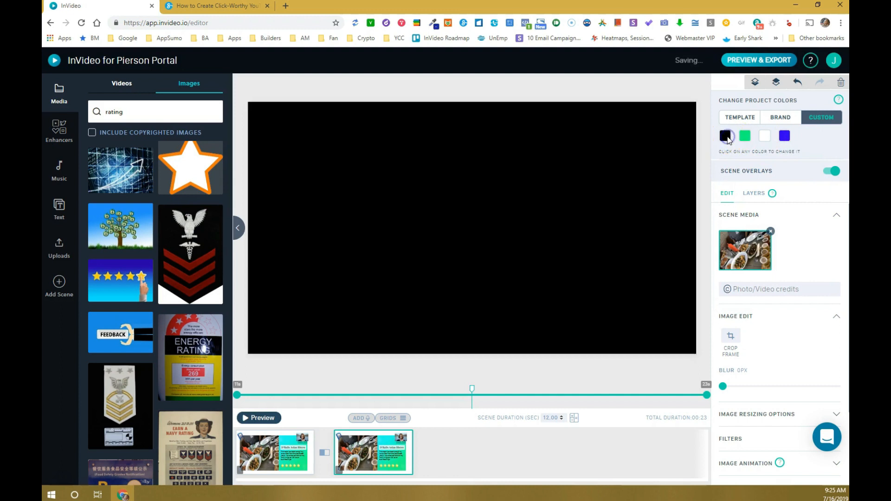
- Change the black swatch in the custom project colors to red, #f70909
click(725, 136)
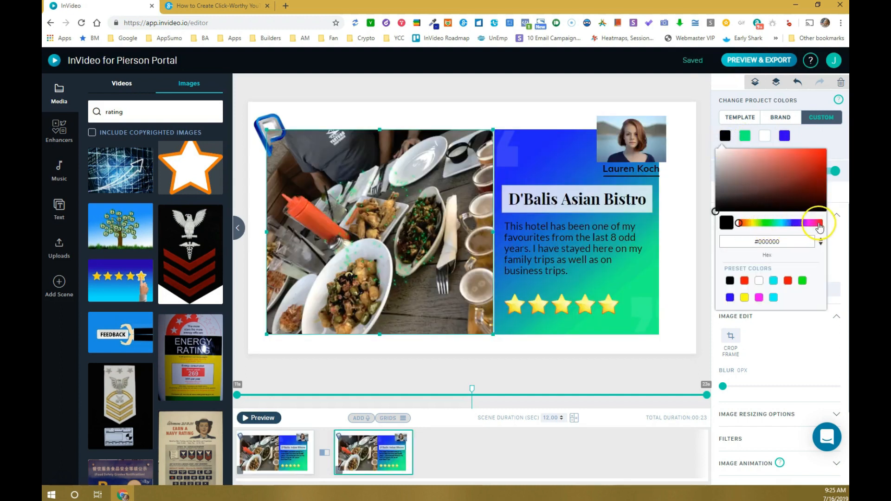
click(822, 152)
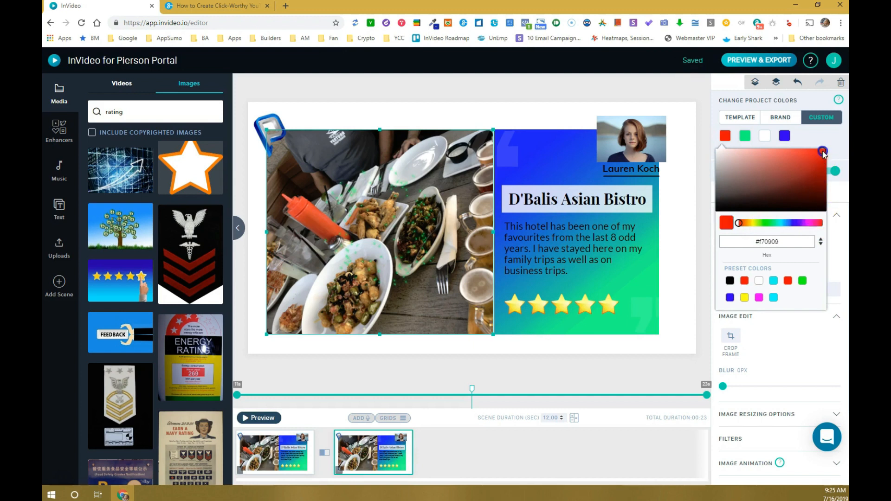
click(823, 132)
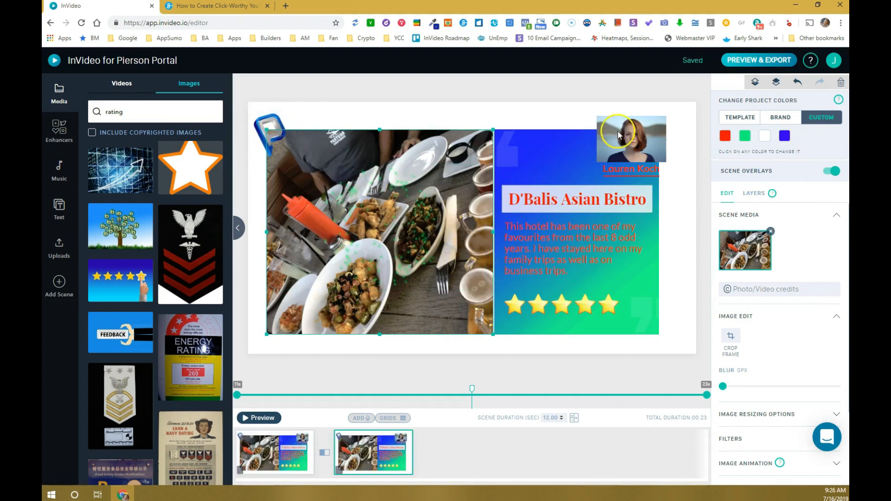
- Duplicate the red review text box on the gradient panel by copying and pasting it in the scene
click(650, 137)
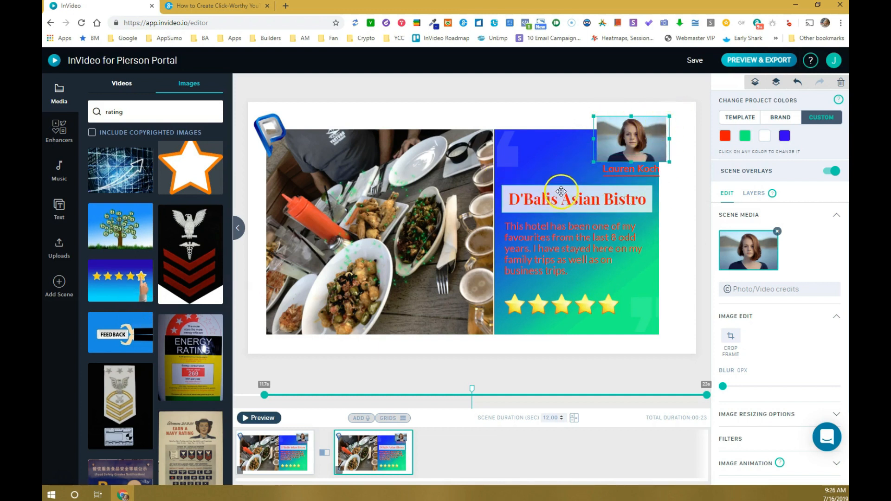
click(552, 243)
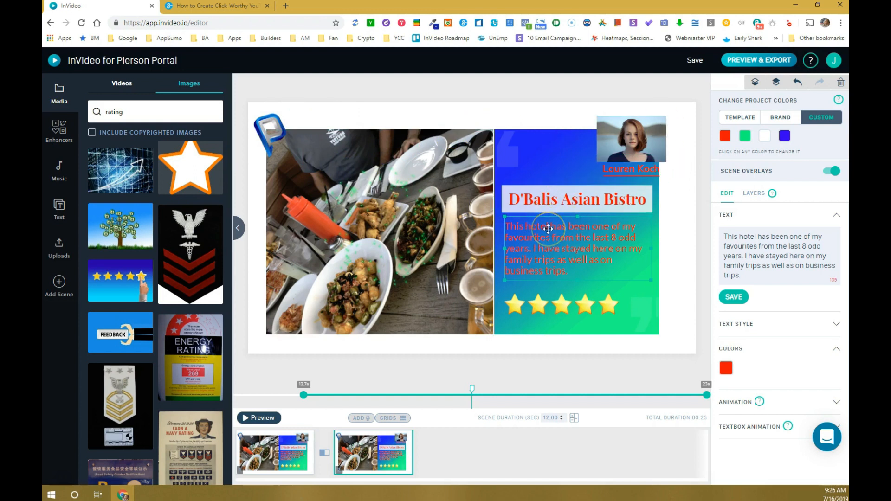
key(ctrl+c)
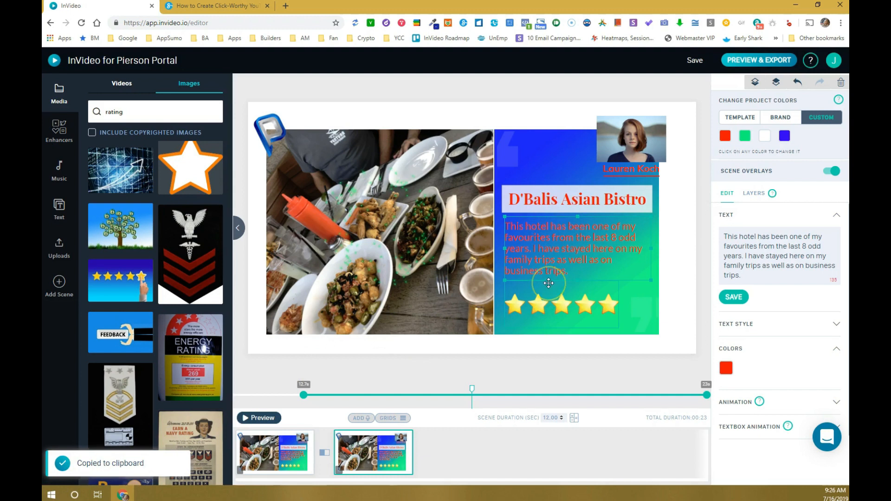
key(ctrl+v)
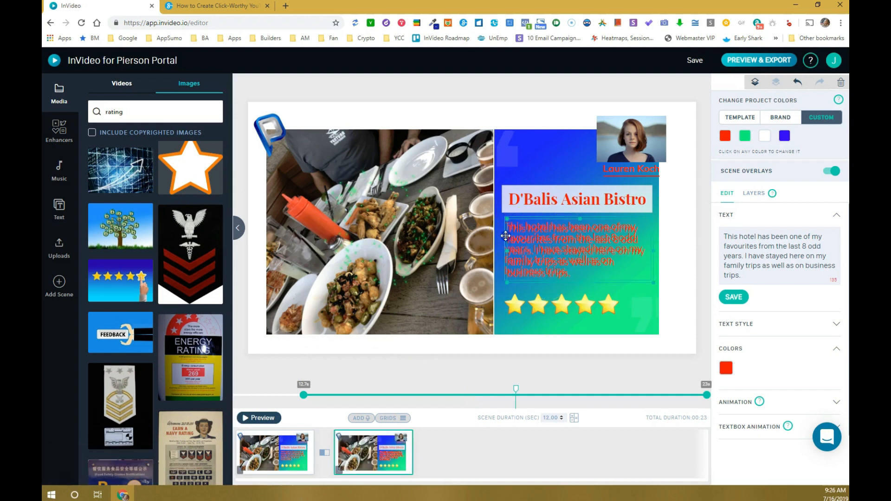
- Set the original review text, beneath its pasted copy, to black, #000000
click(727, 372)
drag(730, 371, 698, 393)
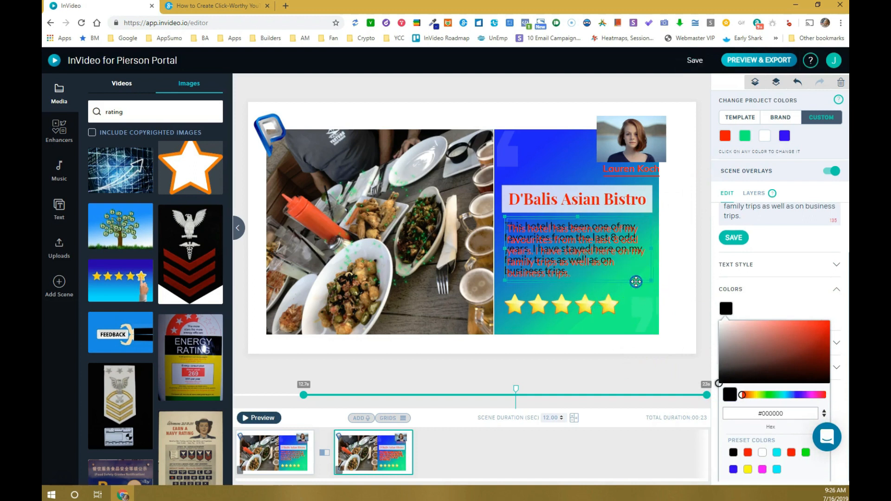
click(635, 282)
- Position the red review text copy slightly offset over the black text to create a drop-shadow effect
drag(598, 261, 592, 250)
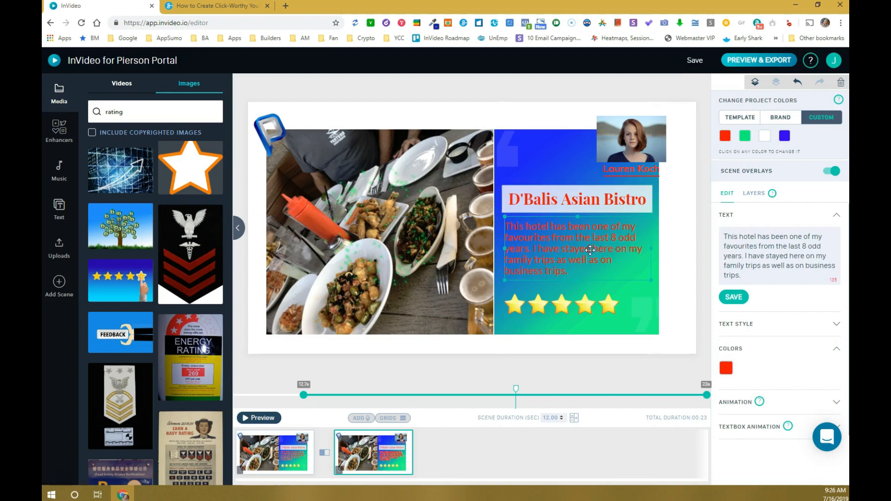
drag(565, 246, 564, 246)
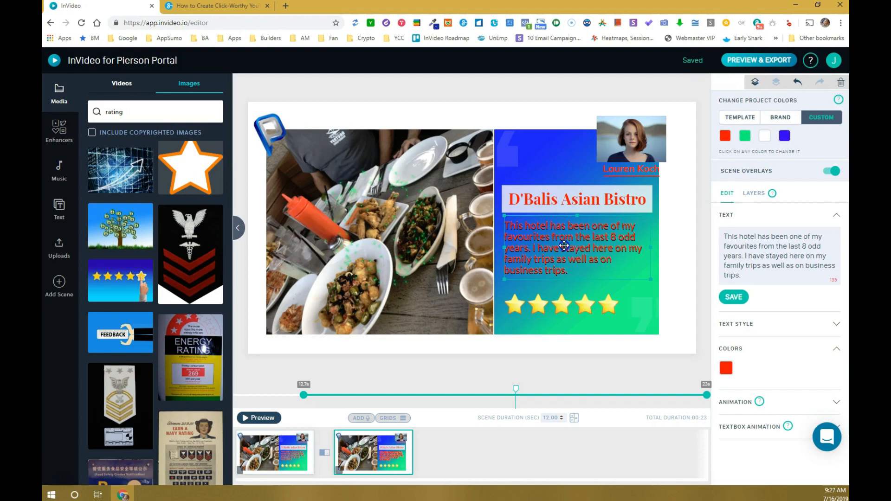
drag(563, 246, 564, 247)
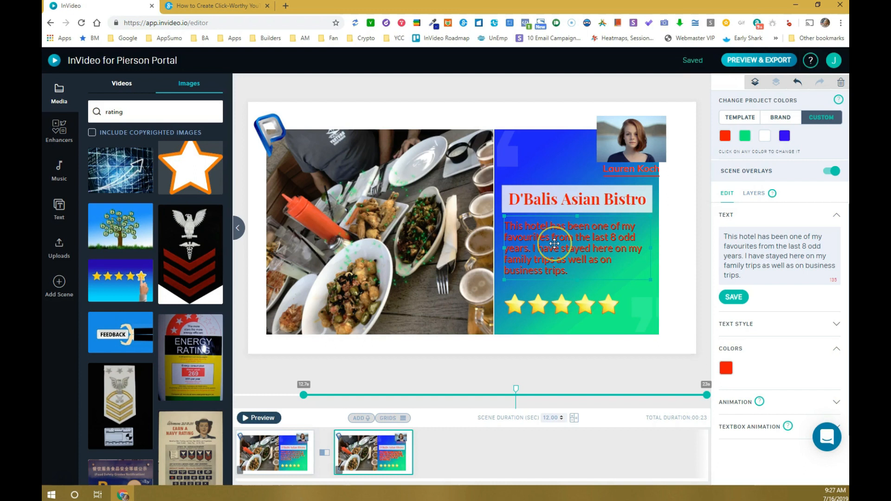
drag(553, 243, 553, 242)
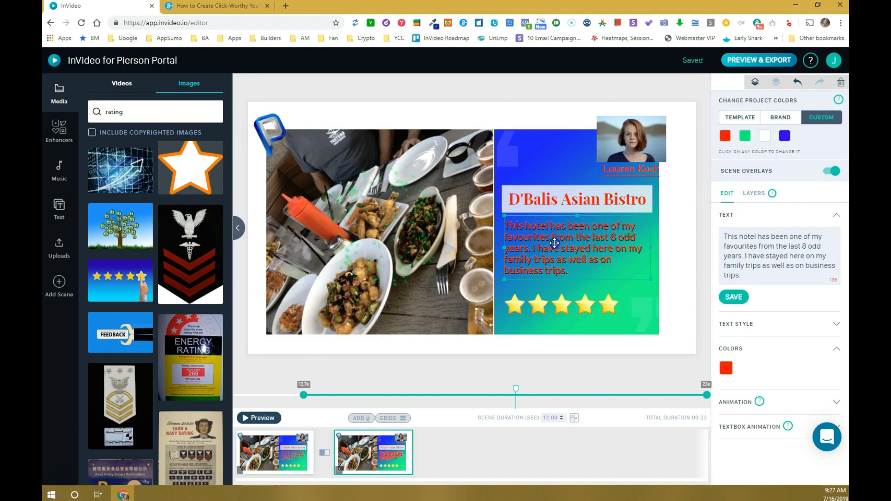
- Send the reviewer's portrait photo behind the gradient background and bring it back in front of it
click(595, 312)
click(472, 234)
click(614, 143)
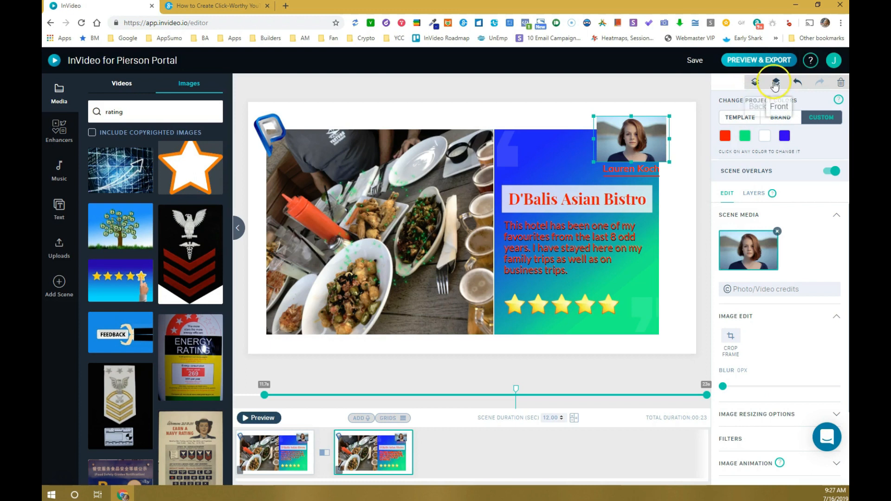
click(756, 84)
click(771, 84)
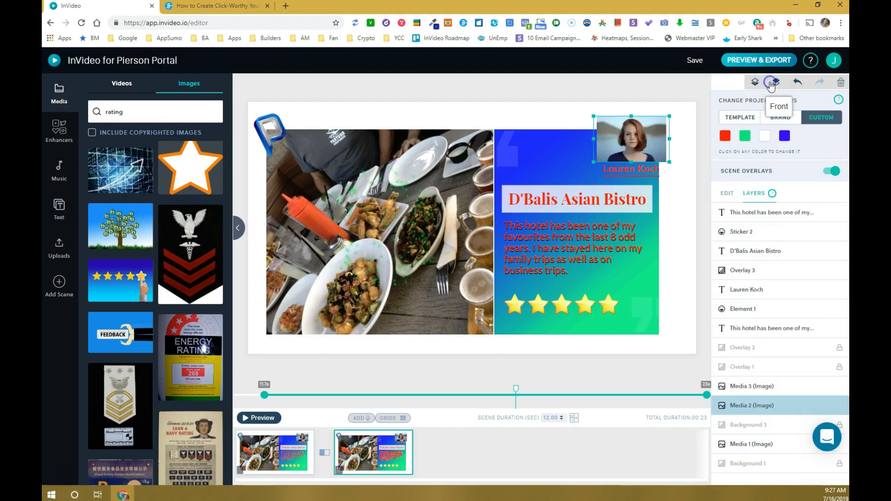
click(756, 84)
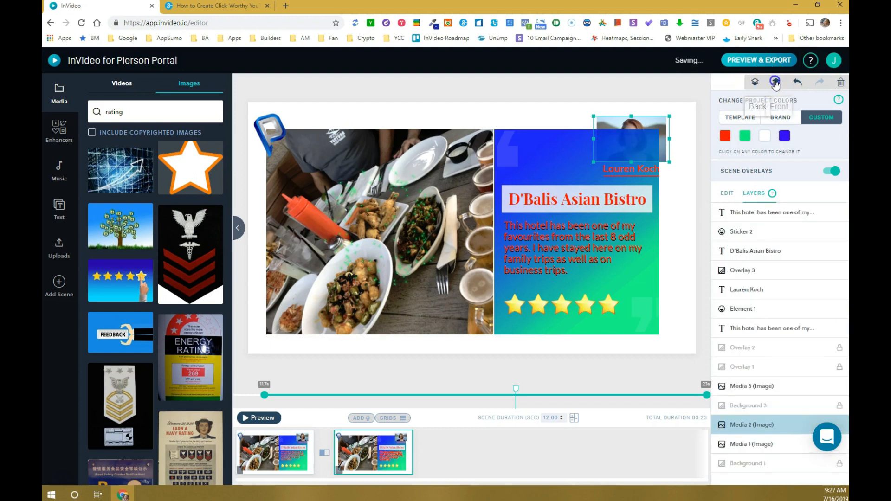
click(775, 83)
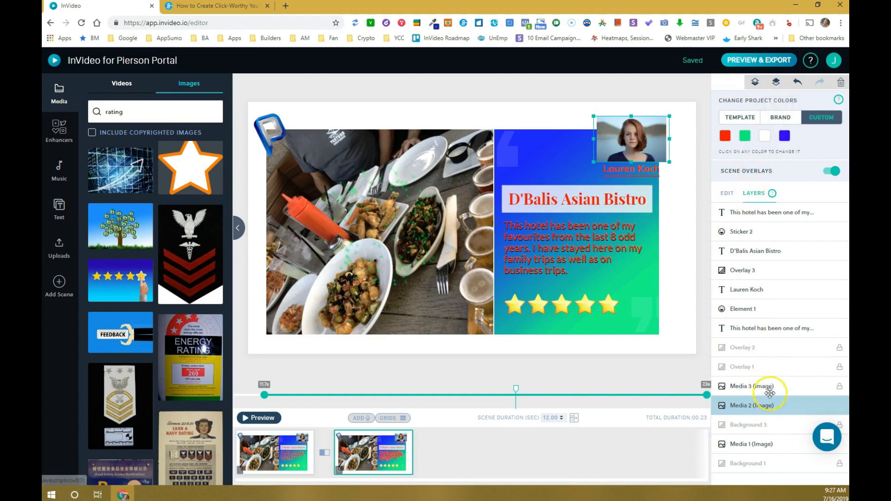
drag(766, 378, 764, 410)
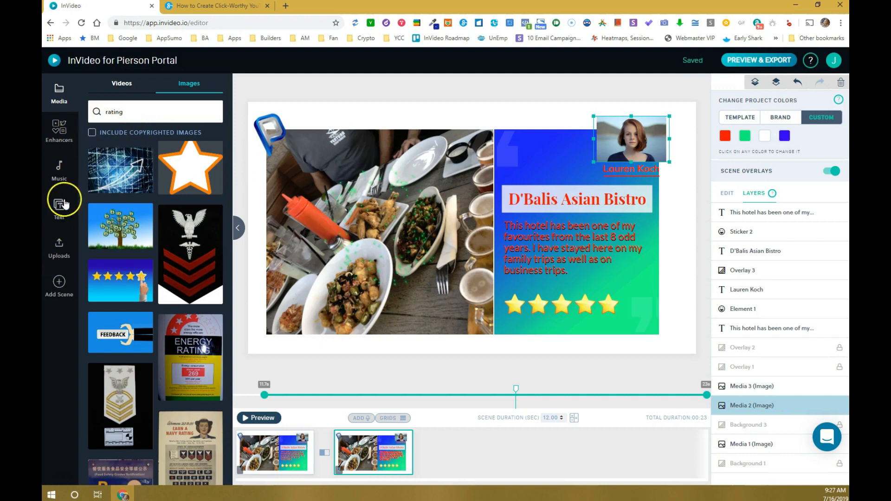
click(727, 194)
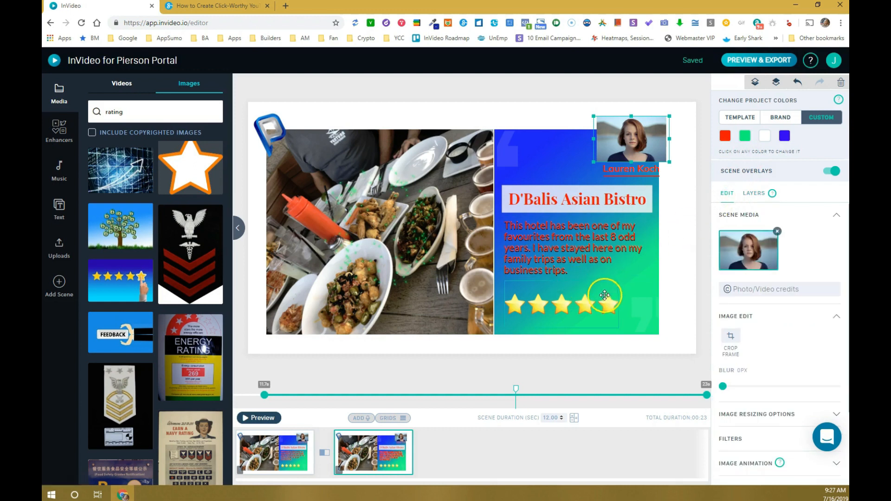
click(558, 265)
click(469, 315)
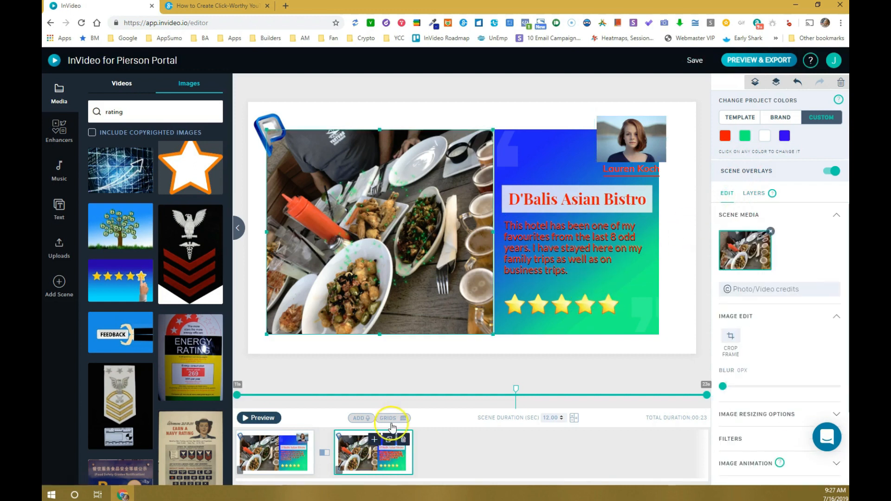
- Start an automated voice-over for the second scene and dismiss the premium feature notice, opting not to see it again
click(363, 419)
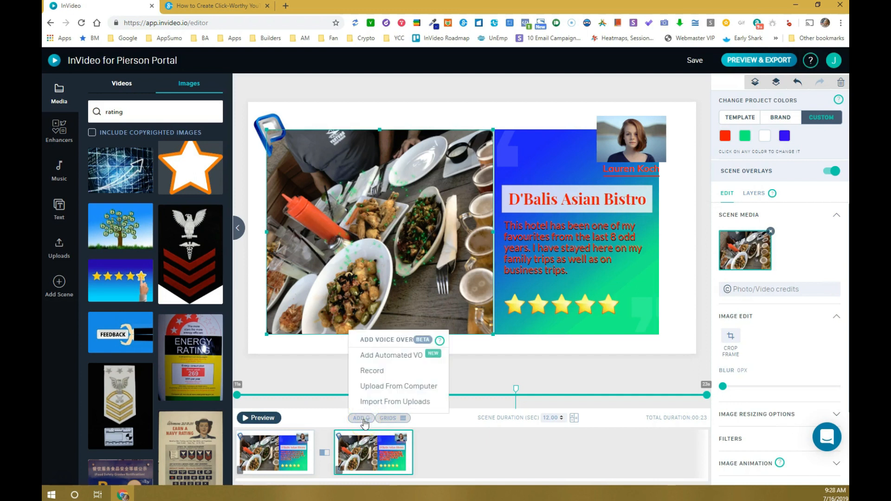
click(385, 363)
click(387, 357)
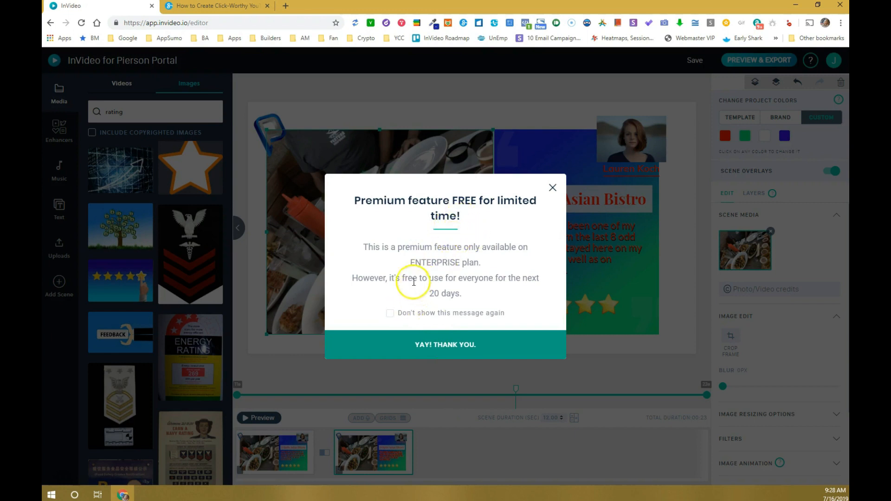
click(390, 312)
click(436, 345)
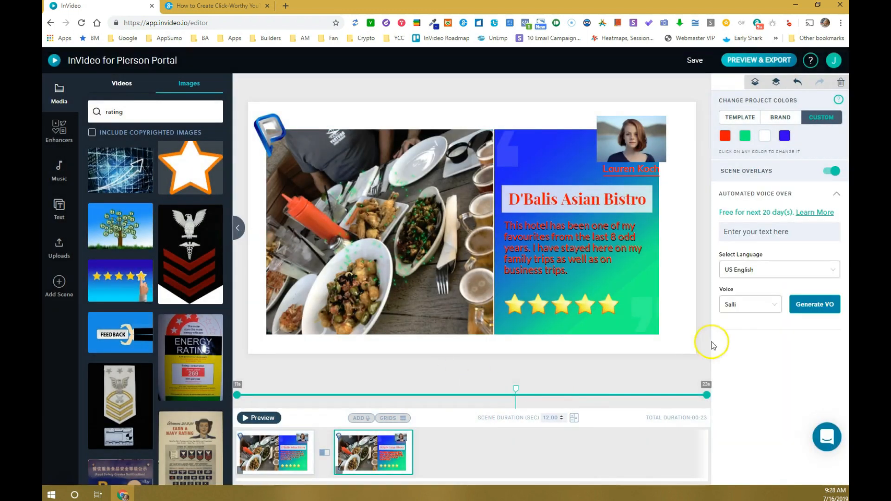
- Enter the voice-over text "This hotel has been one of my favourites from the last 8 odd years."
drag(802, 233, 714, 238)
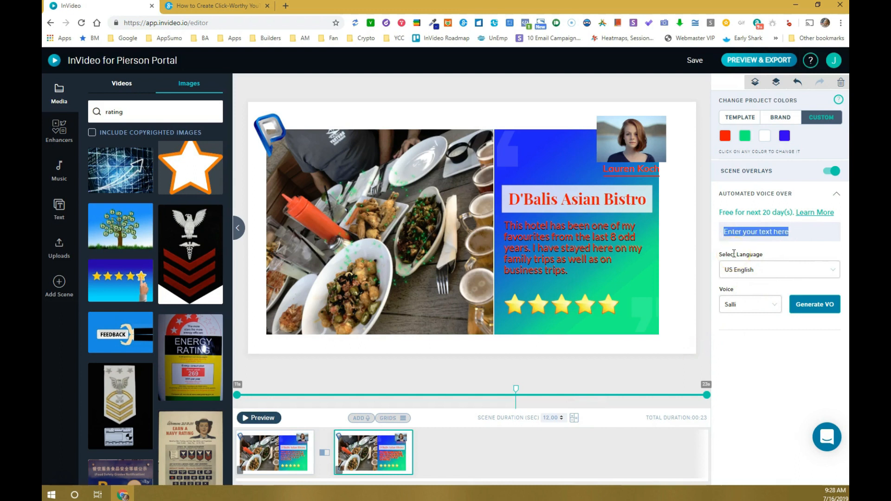
text(This hotel has been one of my f)
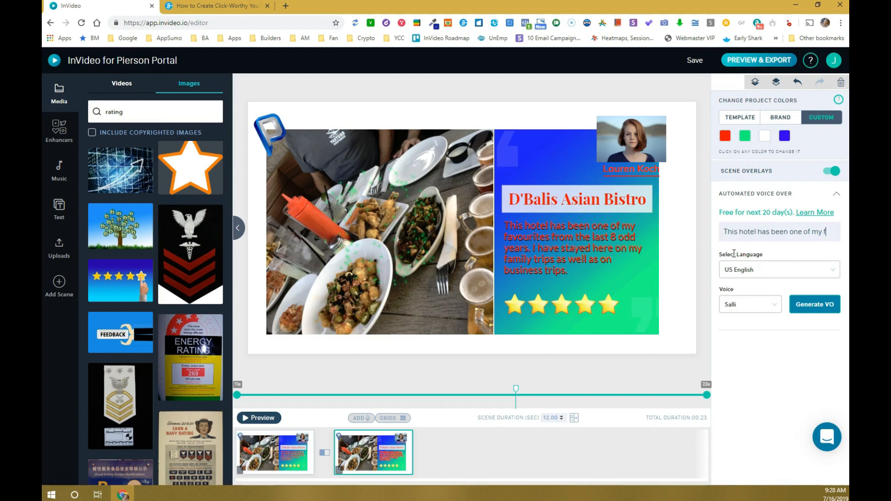
text(ourites from the last 8 odd)
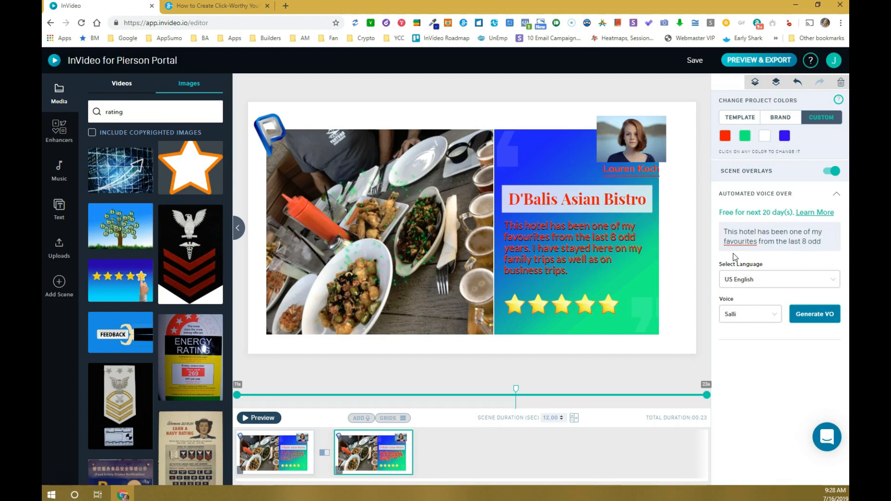
text(ars.)
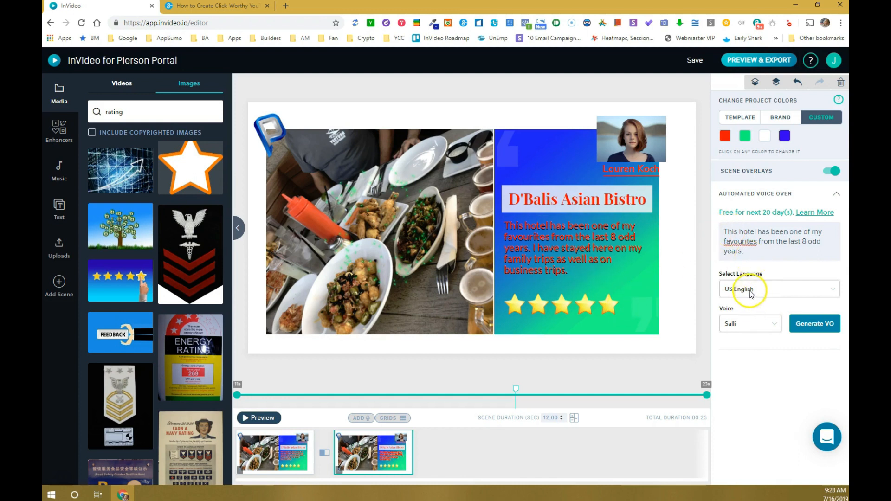
- Listen to samples of the US English voices and choose Kendra for the voice-over
click(742, 323)
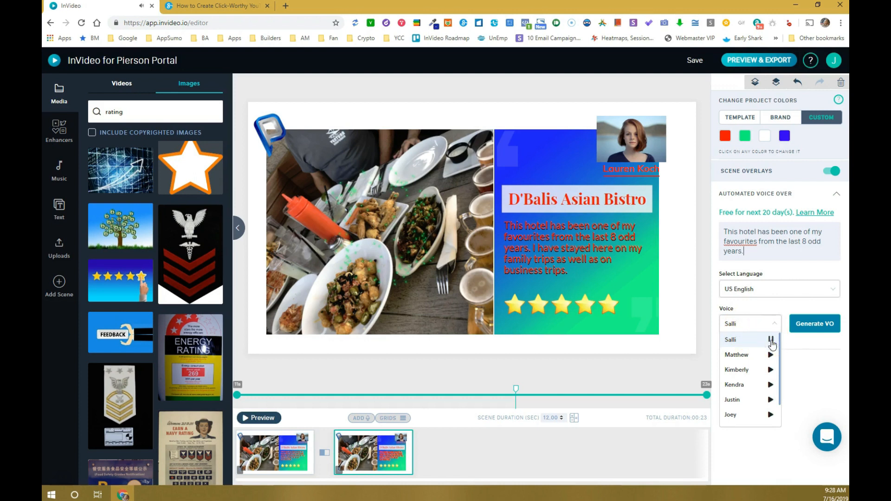
click(770, 355)
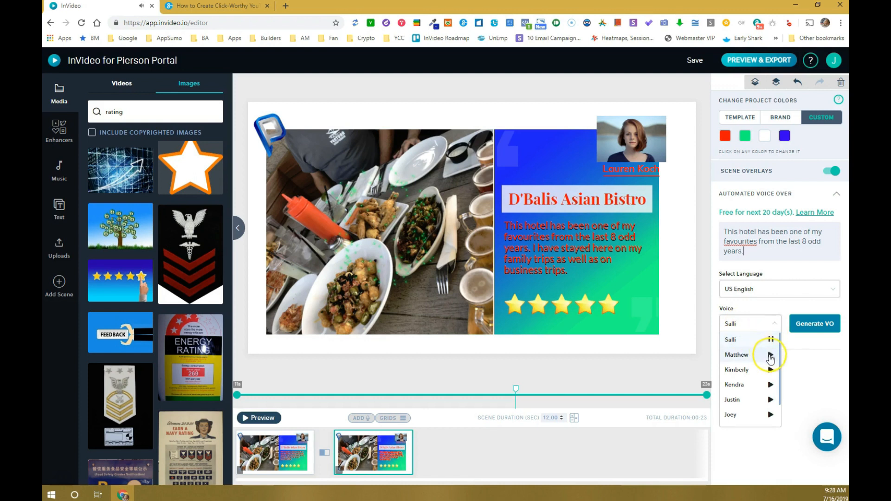
click(770, 370)
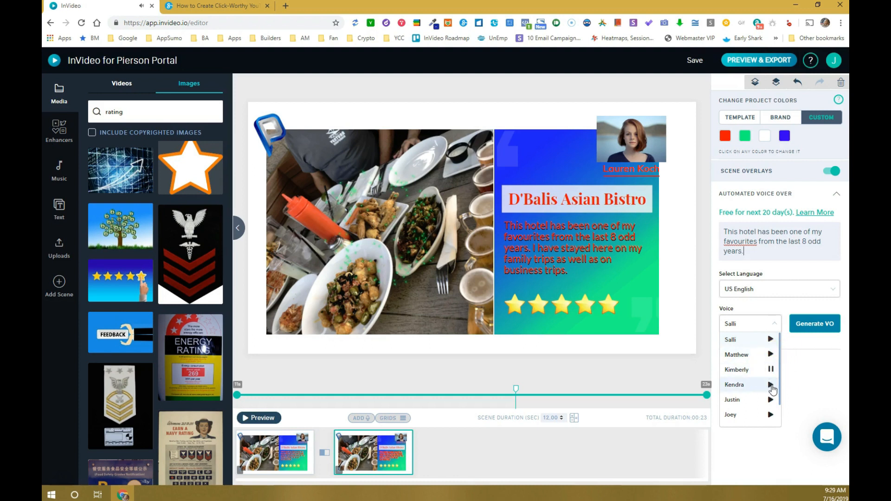
click(770, 385)
click(771, 401)
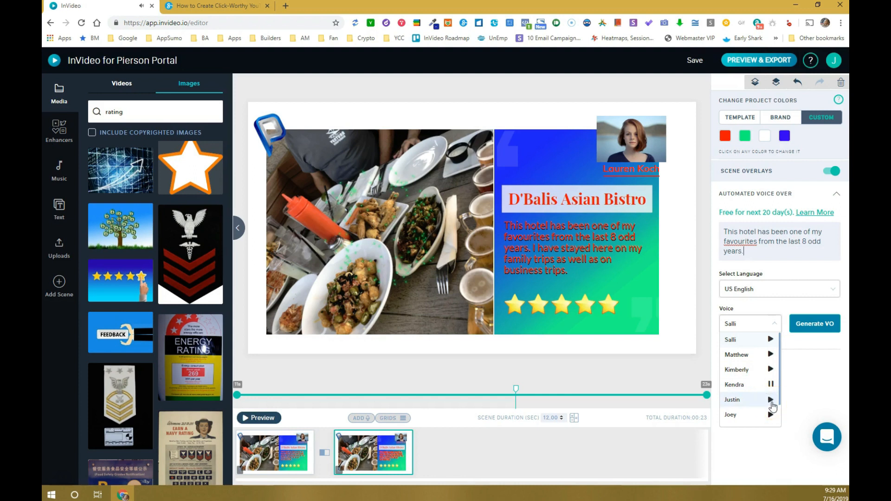
click(735, 385)
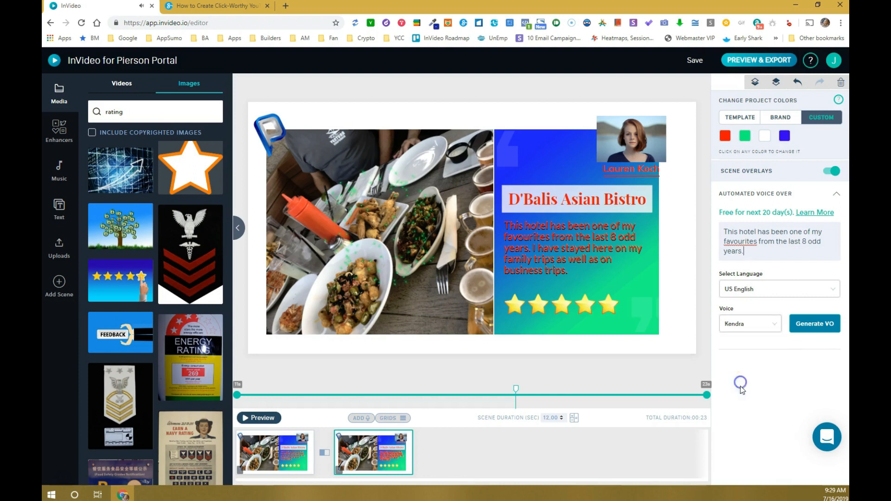
- Generate the voice-over, play it back, and add it to the scene
click(811, 334)
click(814, 335)
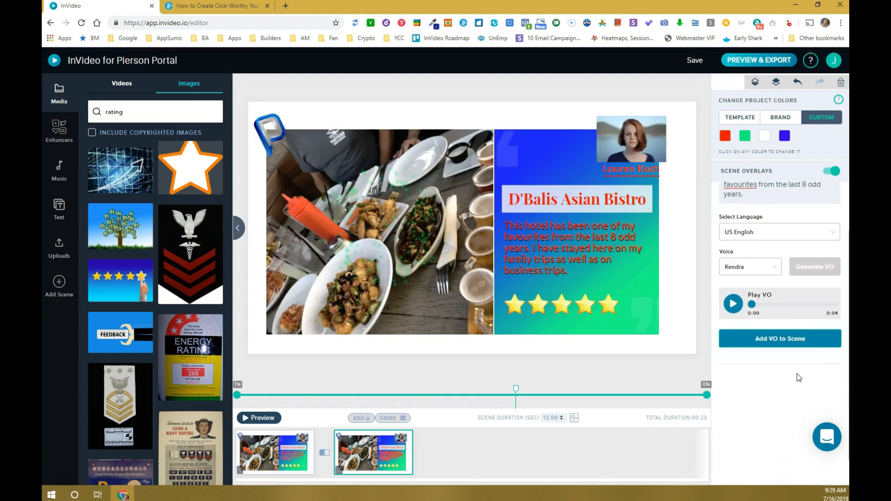
click(733, 303)
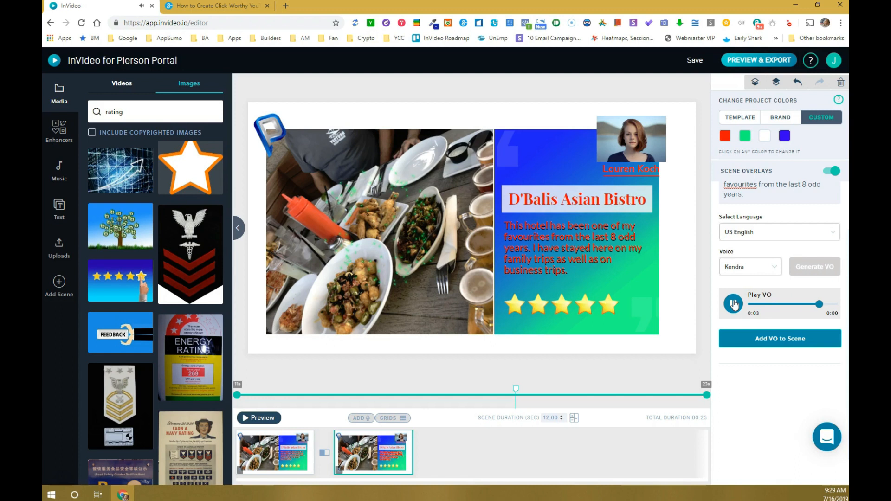
click(777, 341)
click(777, 338)
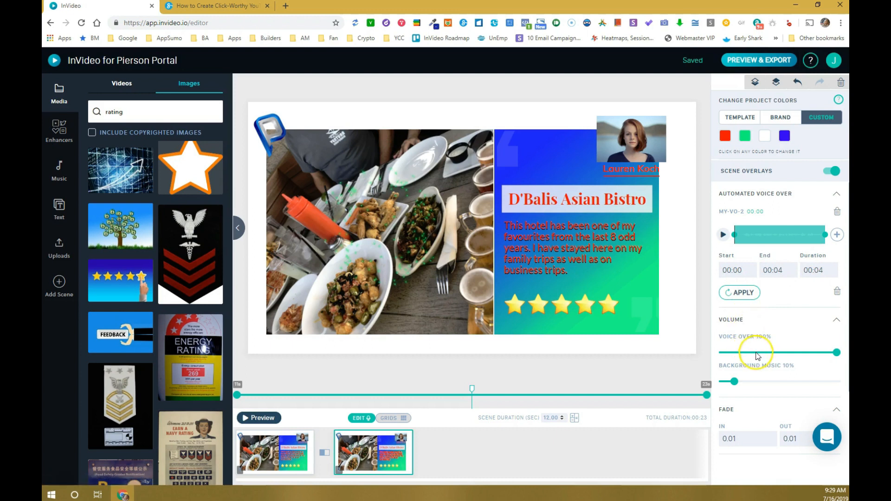
- Set the voice-over volume to 95% and the background music to 5%, and apply the changes
drag(737, 384, 728, 383)
drag(836, 352, 831, 354)
click(782, 444)
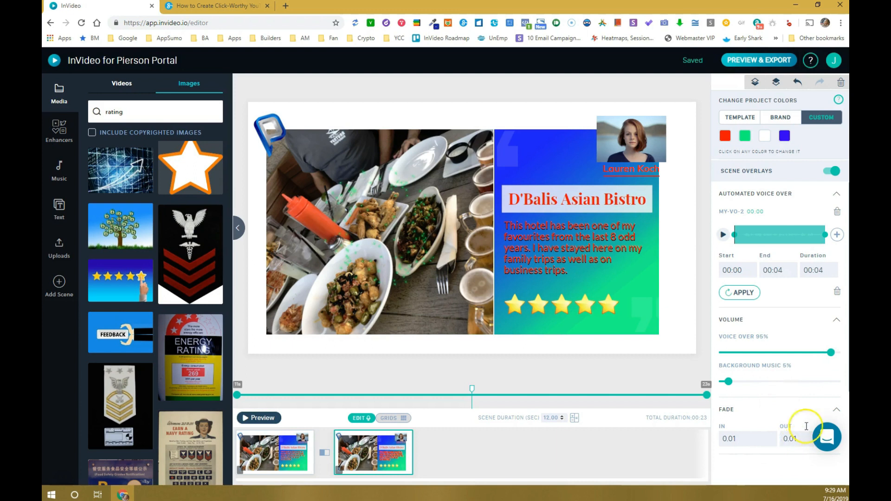
click(740, 293)
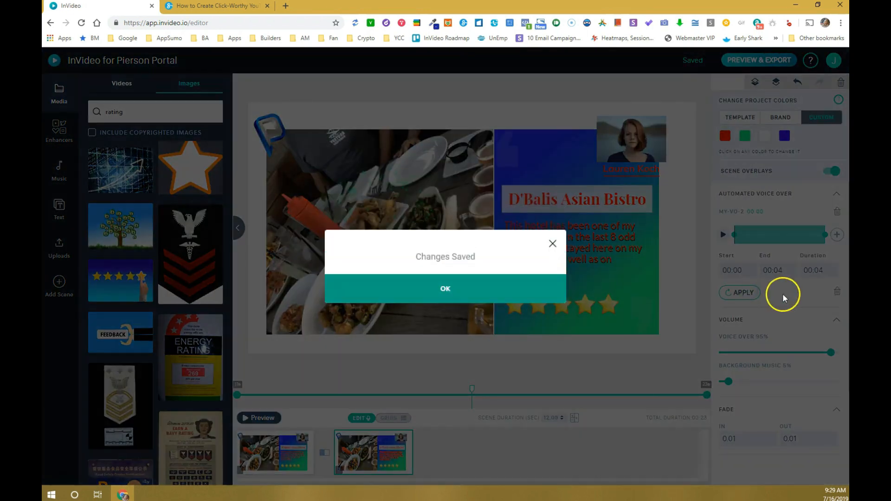
click(478, 289)
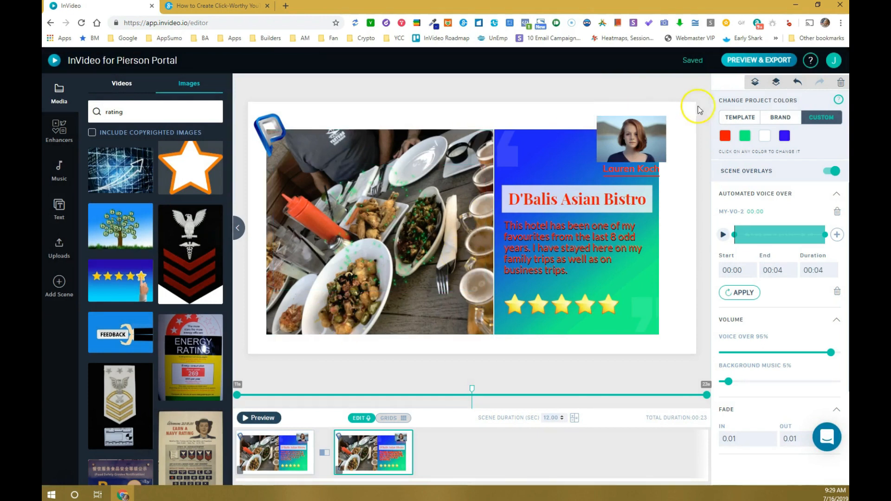
- Preview the finished restaurant review video and export it
click(757, 61)
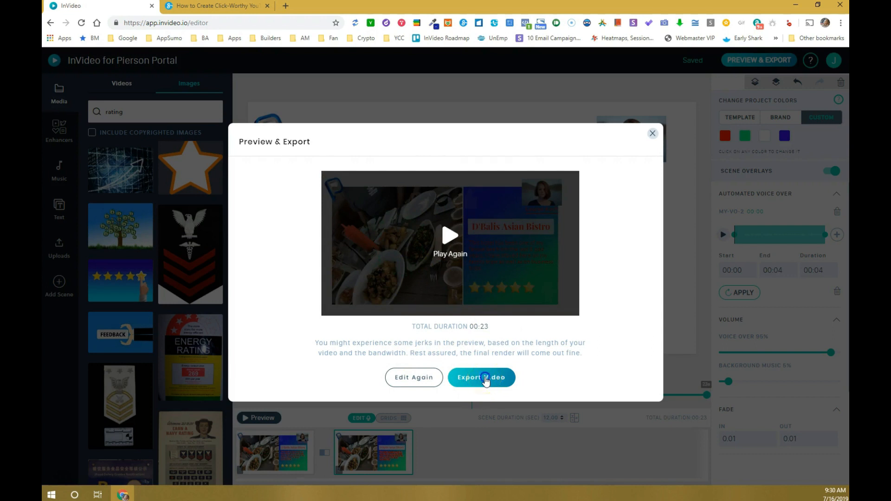
click(485, 378)
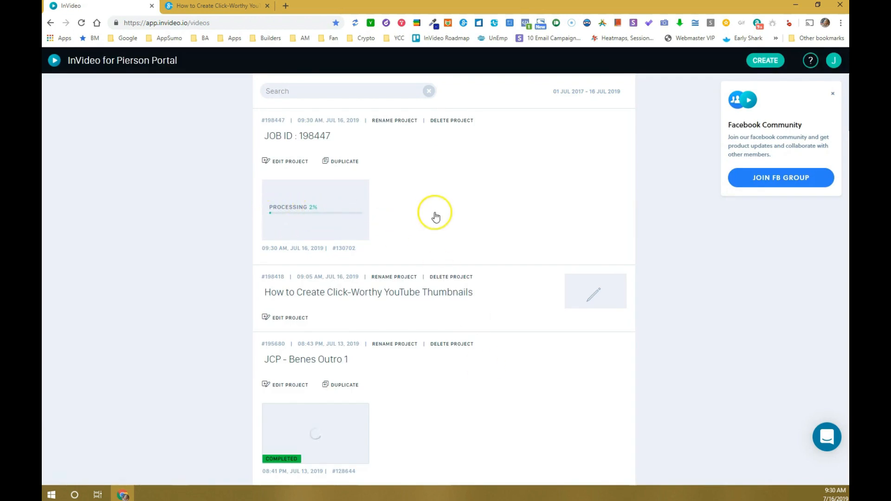
scroll(371, 297, down, 2)
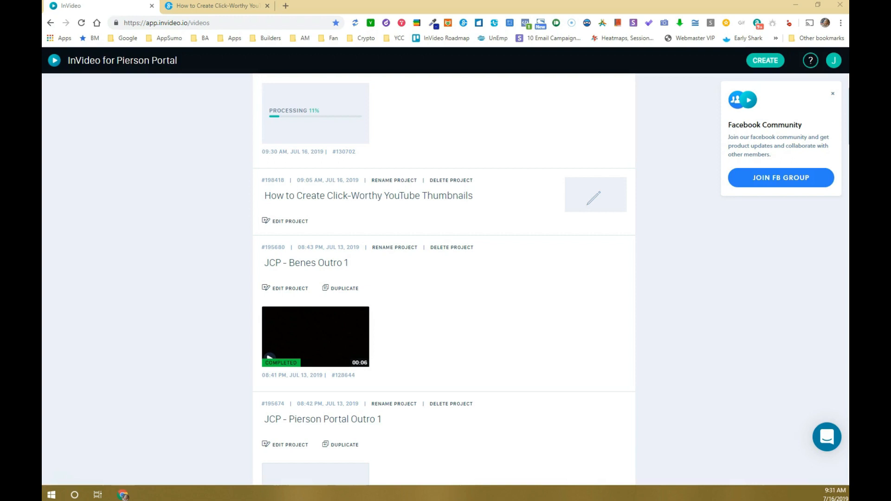
- Play the Dbali Facebook Reviews sample video from the beginning in the desktop video player, and close it
drag(42, 46, 510, 34)
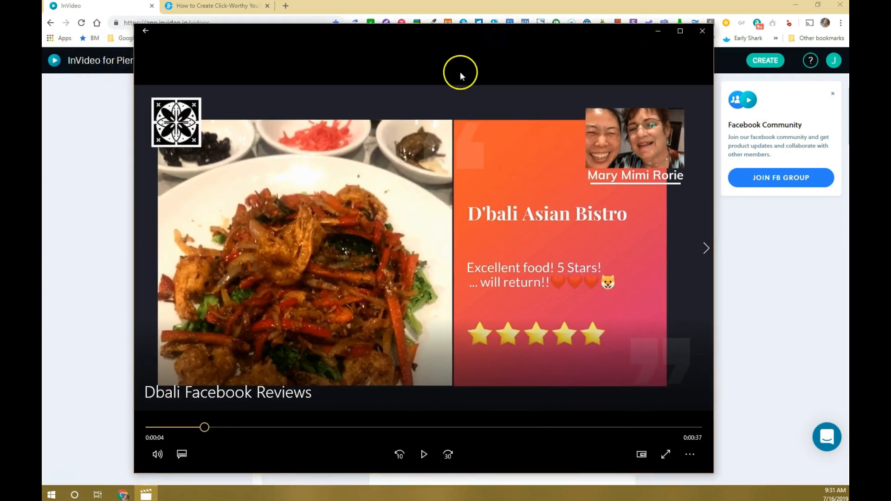
drag(443, 24, 435, 45)
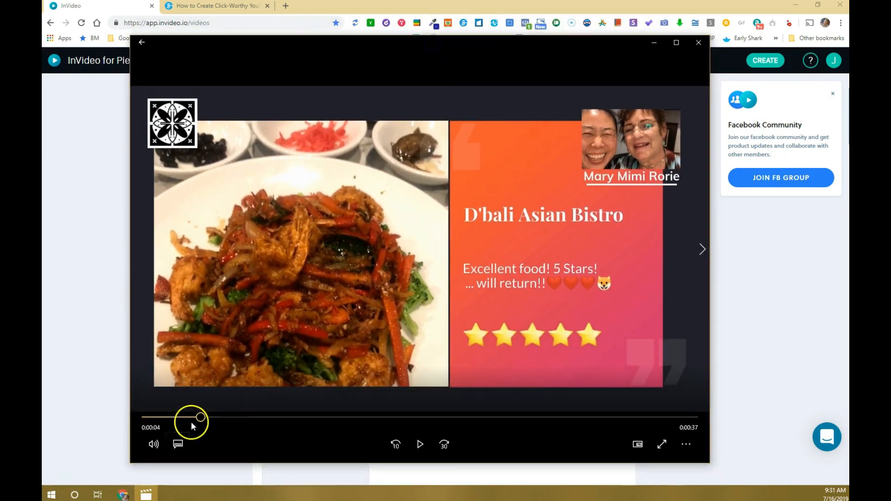
click(168, 418)
drag(168, 418, 143, 416)
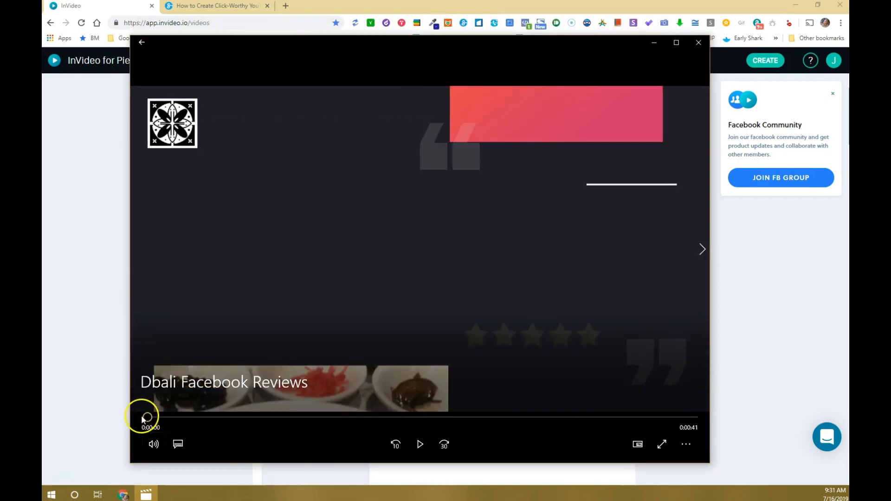
click(419, 444)
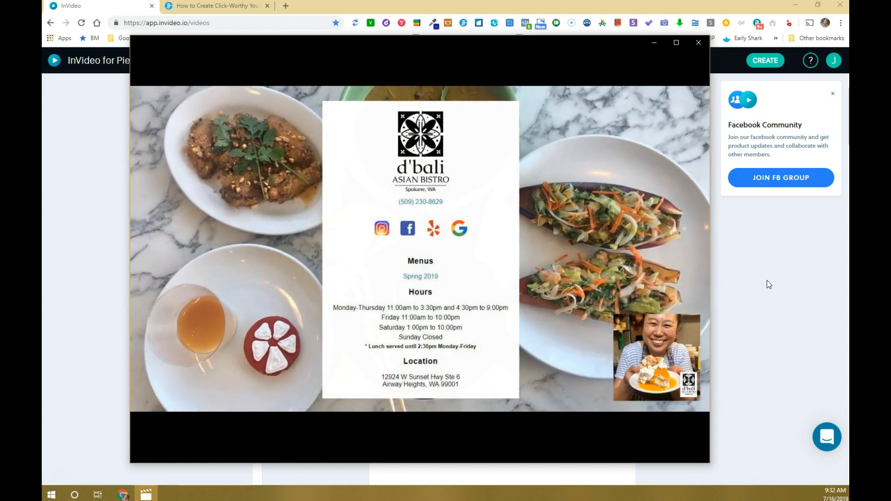
mouse_move(688, 145)
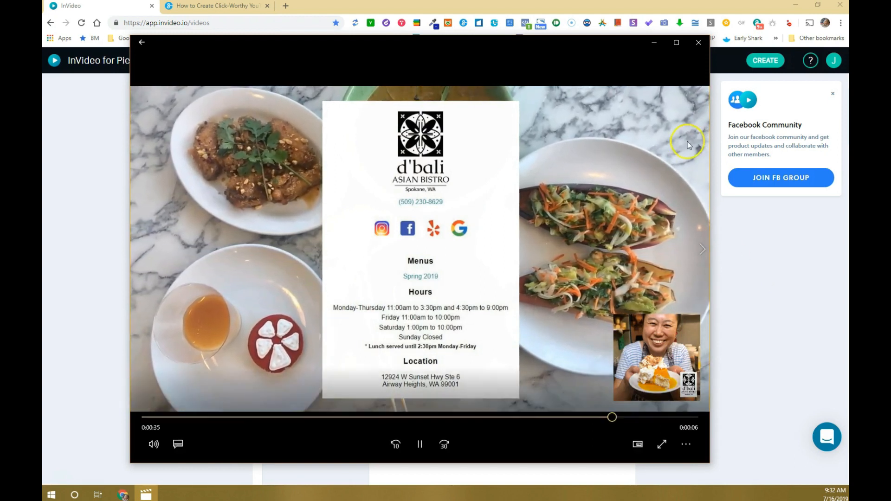
click(698, 42)
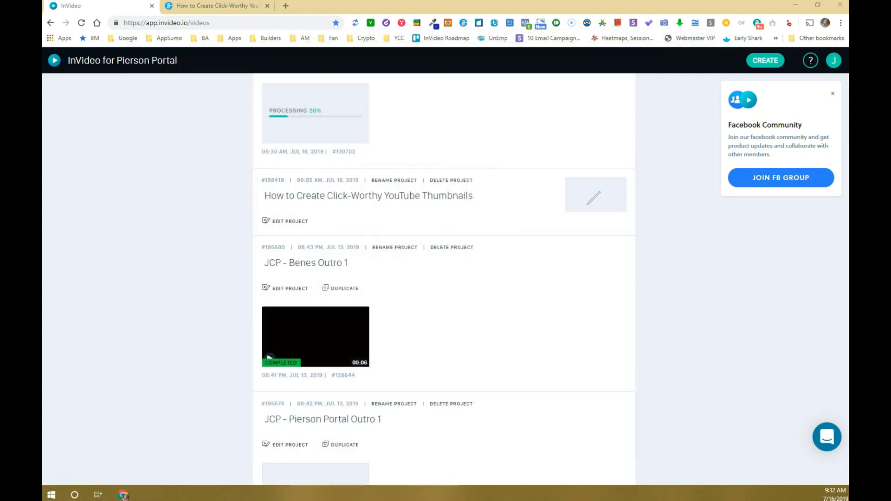
- Watch the Grease Monkey, real estate demo and PP Outro sample videos while the export is processing
scroll(264, 205, up, 2)
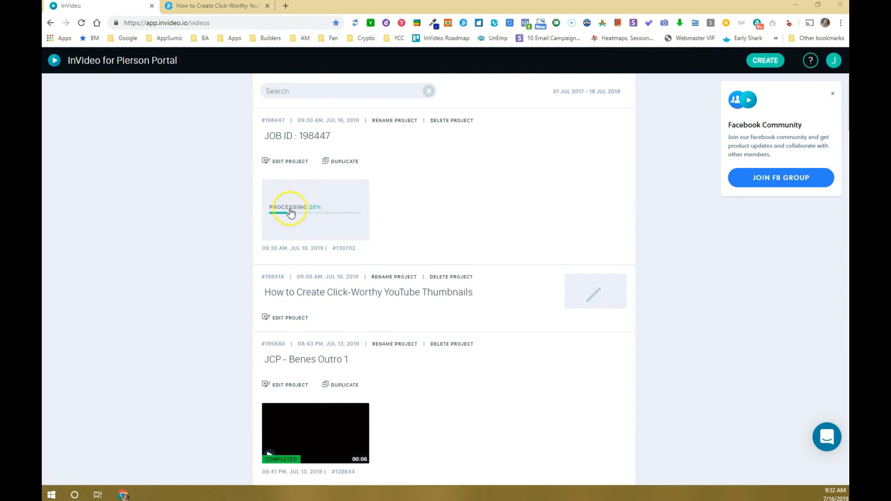
scroll(279, 195, down, 1)
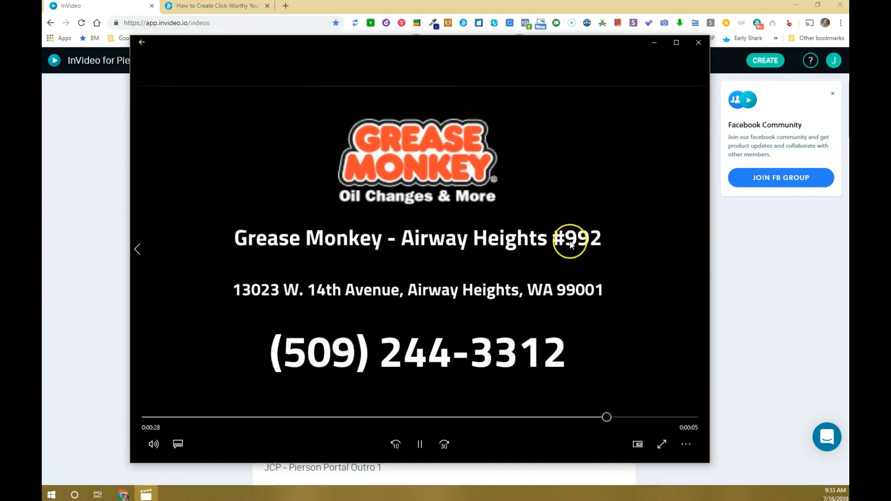
click(696, 42)
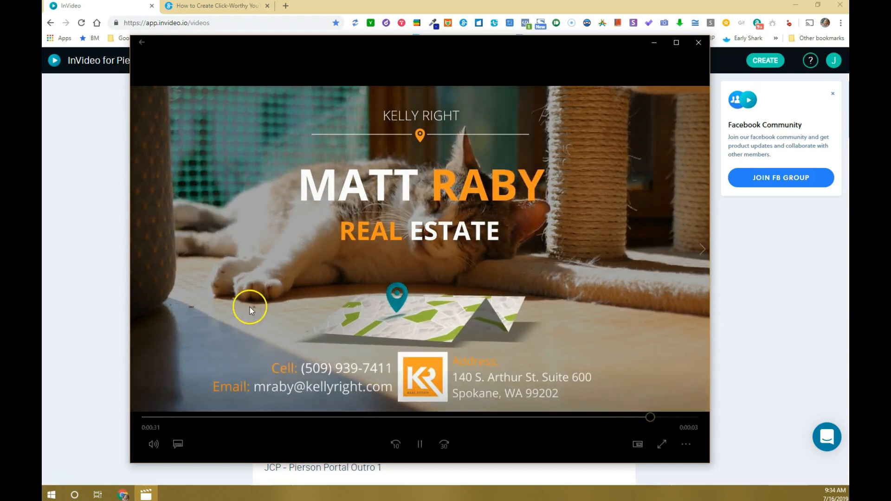
click(423, 445)
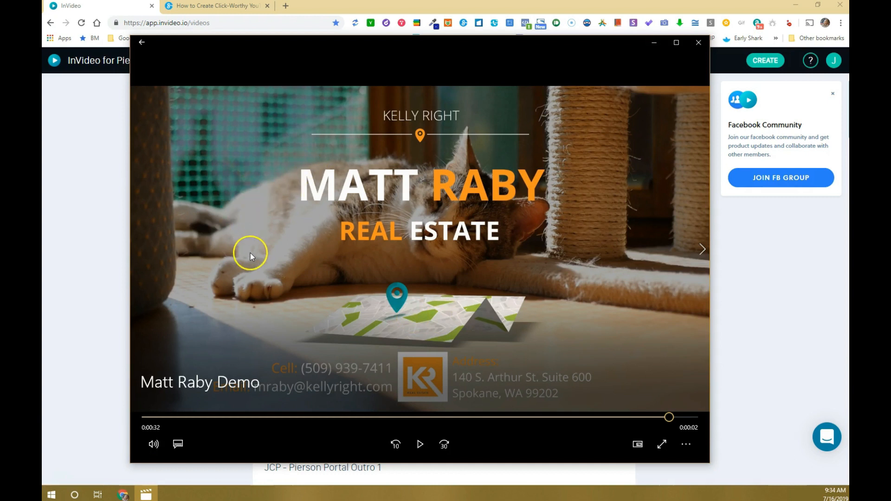
click(700, 45)
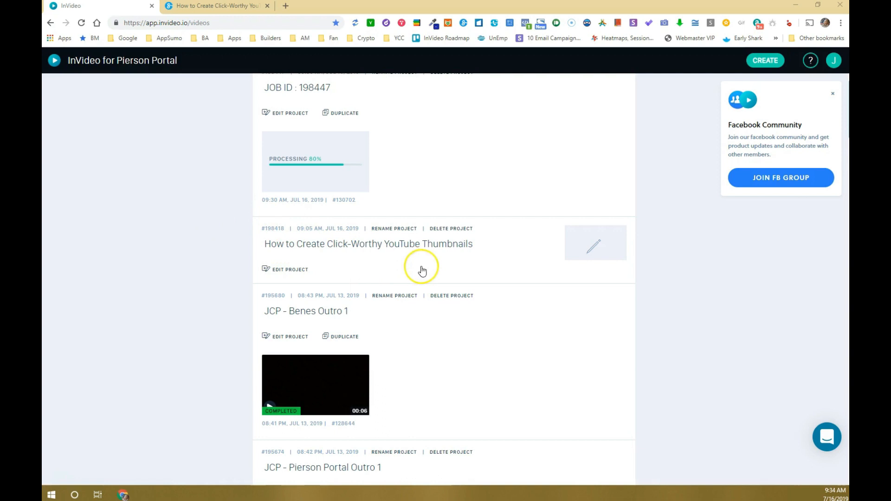
scroll(425, 268, up, 1)
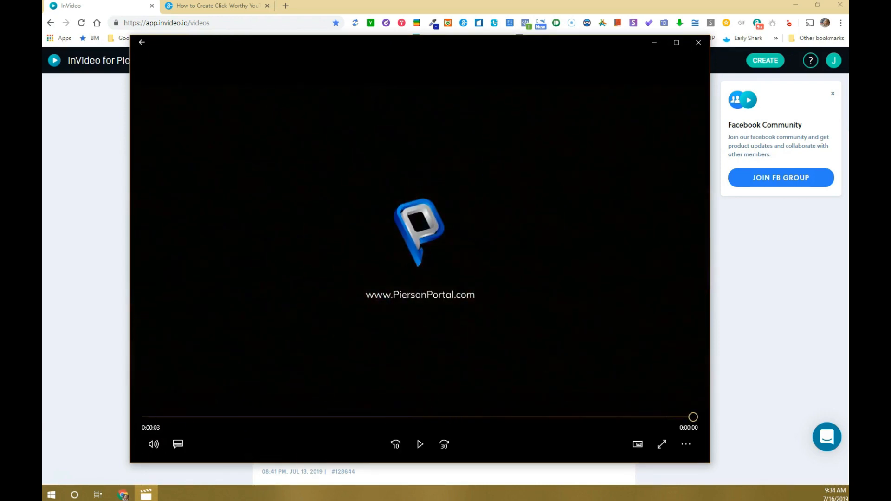
click(423, 444)
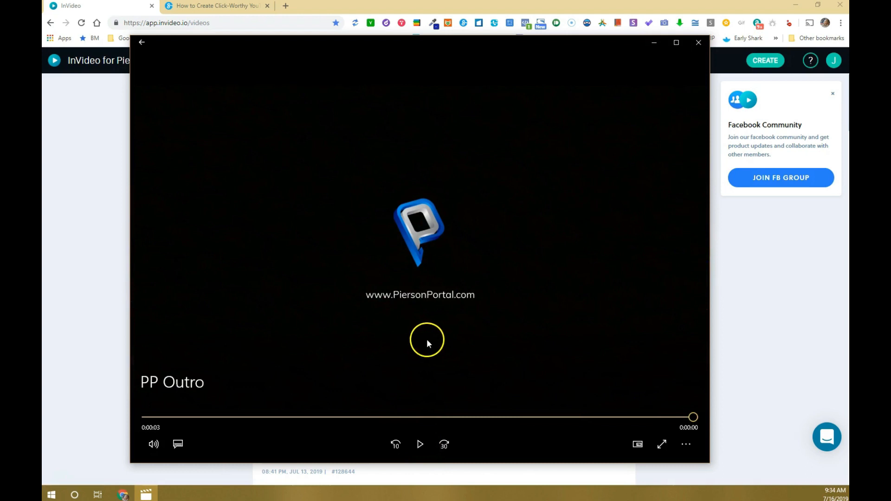
click(698, 42)
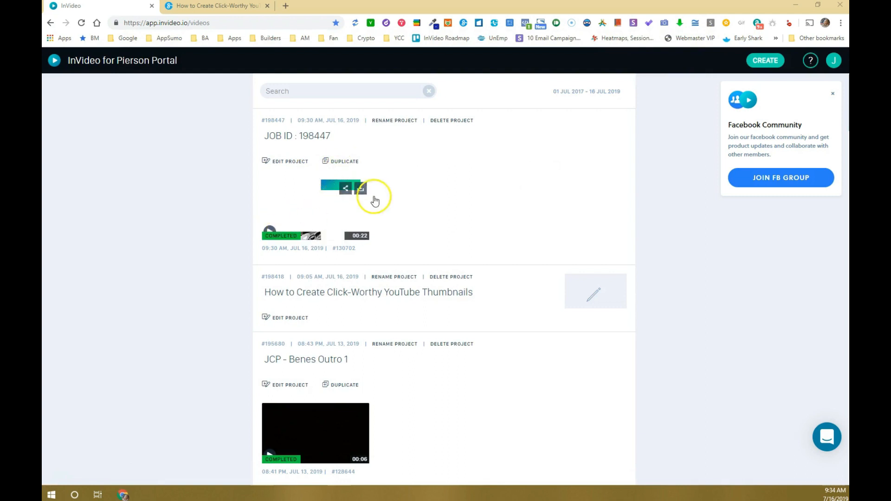
- Download the completed review video as an MP4, play the file, and close the player
click(361, 191)
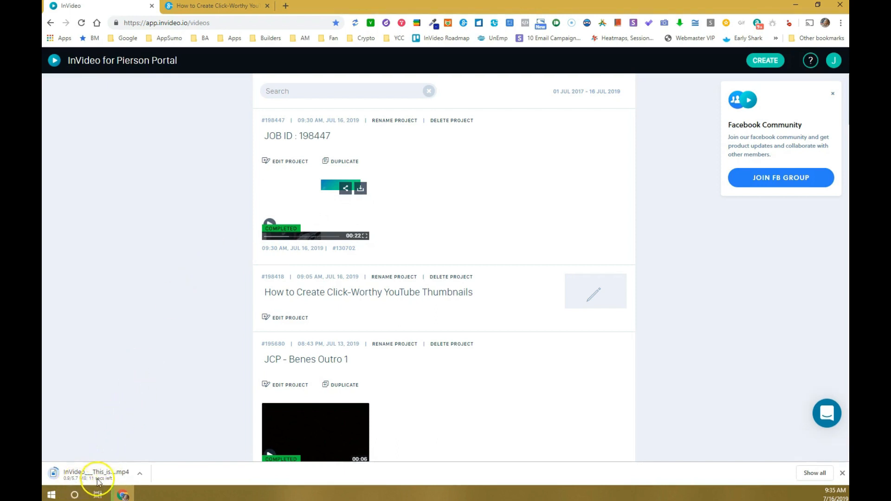
click(119, 470)
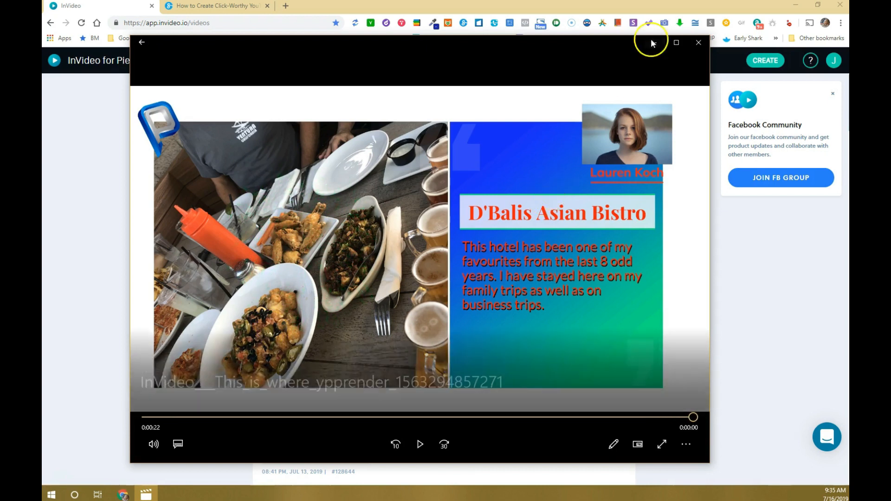
click(698, 42)
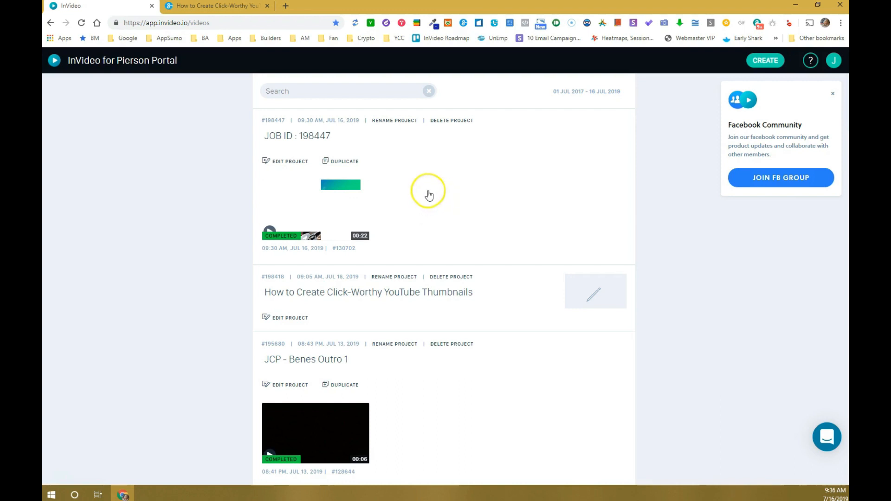
mouse_move(294, 230)
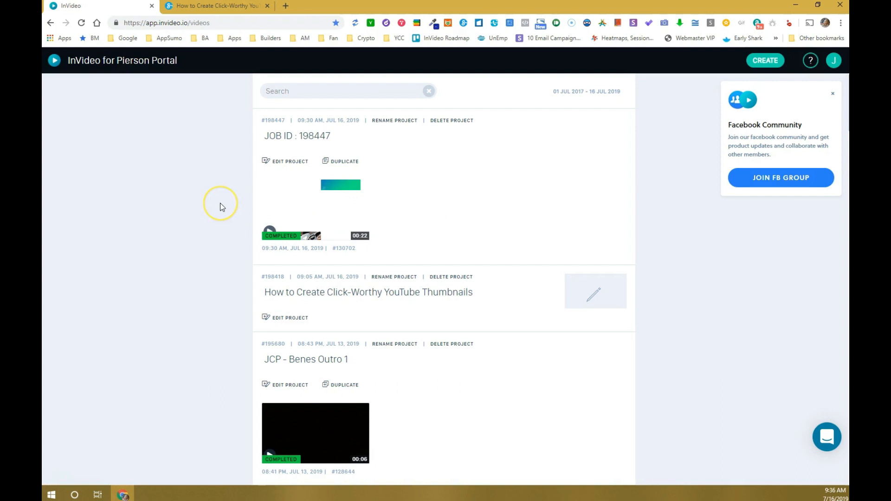